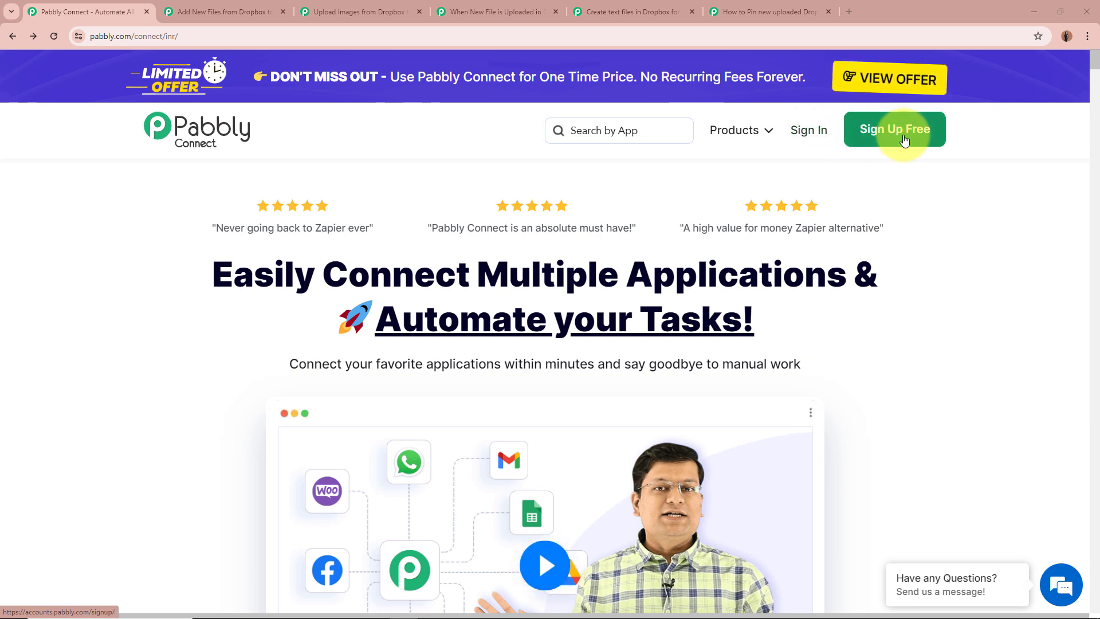
Sign in to the Pabbly account from the Pabbly Connect page and access Pabbly Connect from the list of apps
left_click(811, 130)
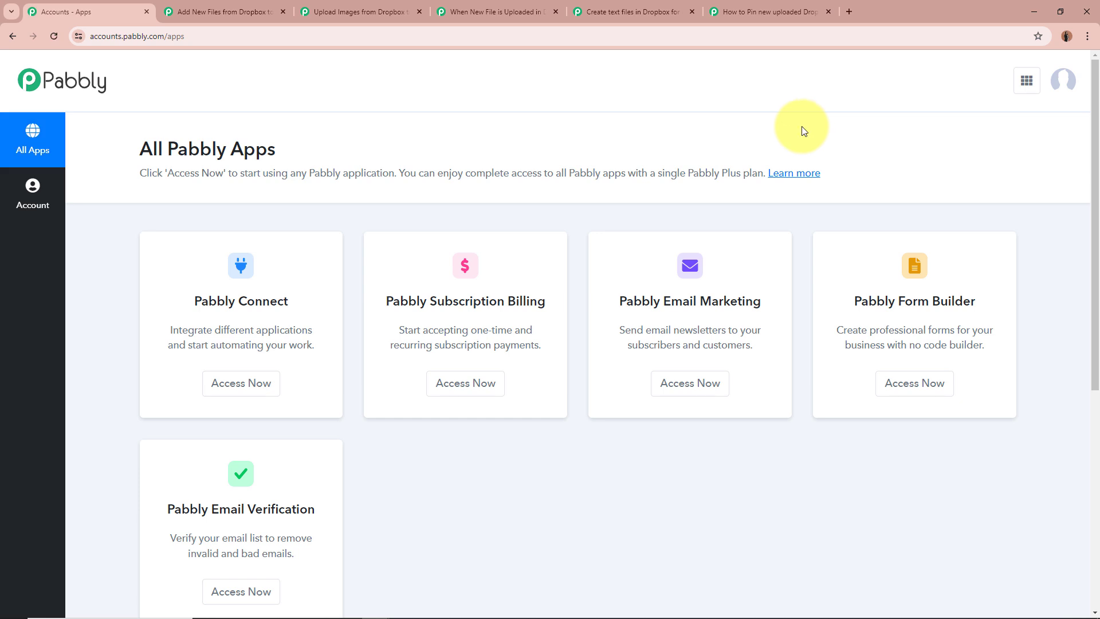
left_click_drag(140, 148, 314, 161)
left_click(314, 161)
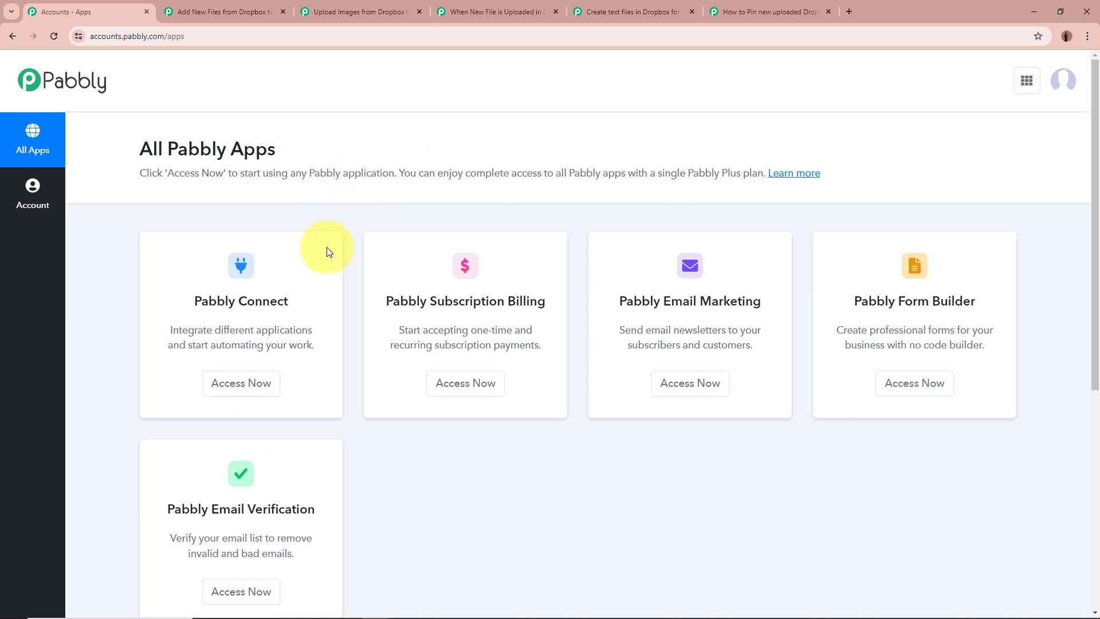
left_click(255, 395)
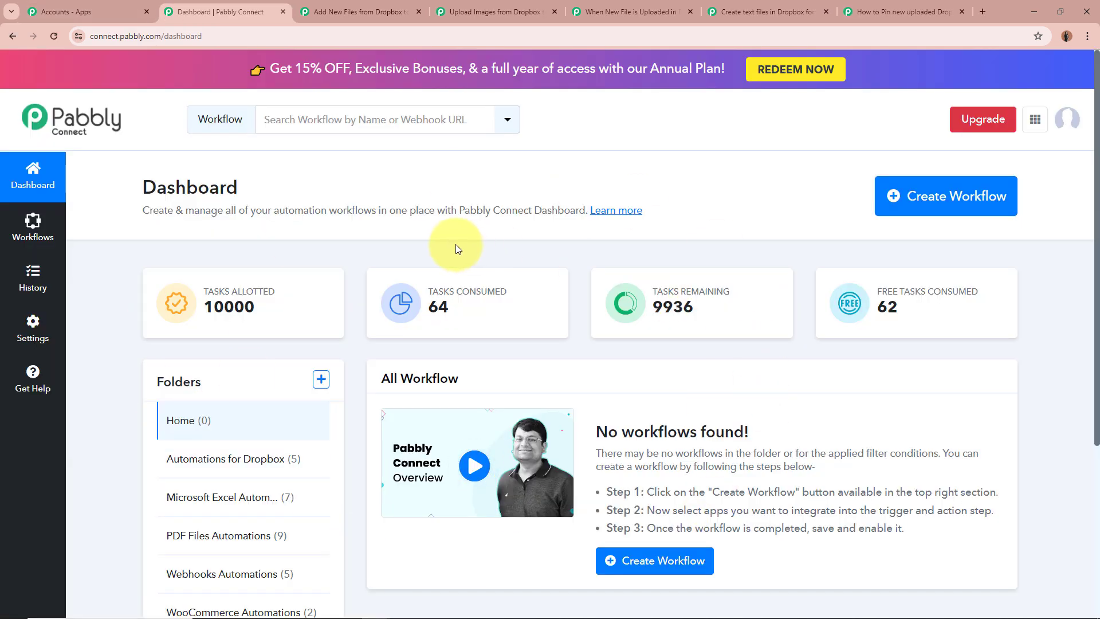
Open the Automations for Dropbox folder on the dashboard and look over its workflows
left_click(225, 458)
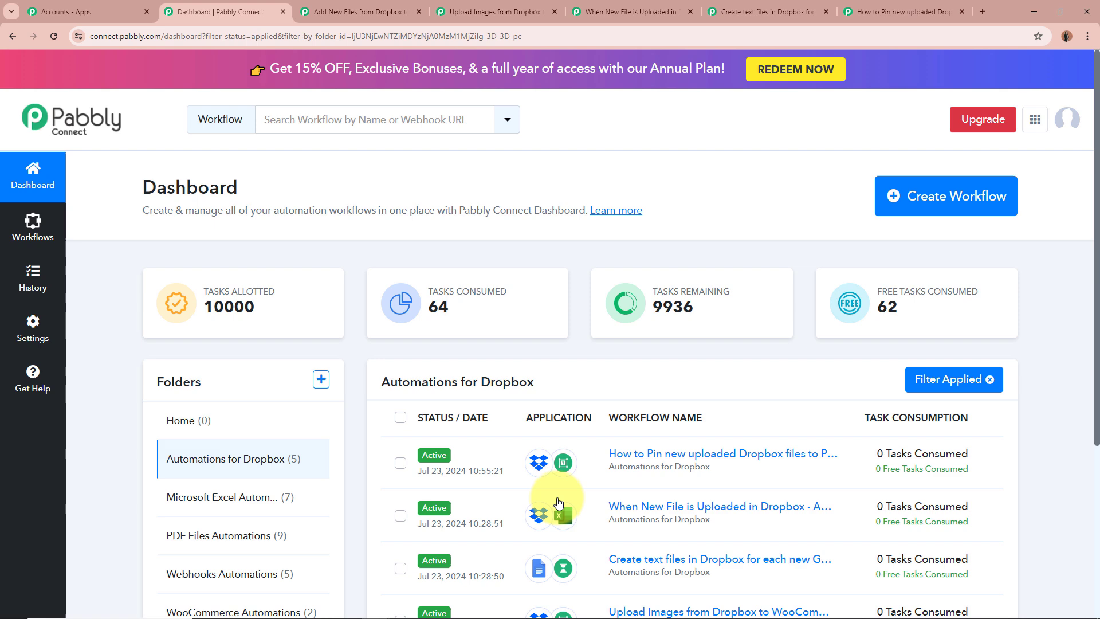
scroll(693, 349, "down", 3)
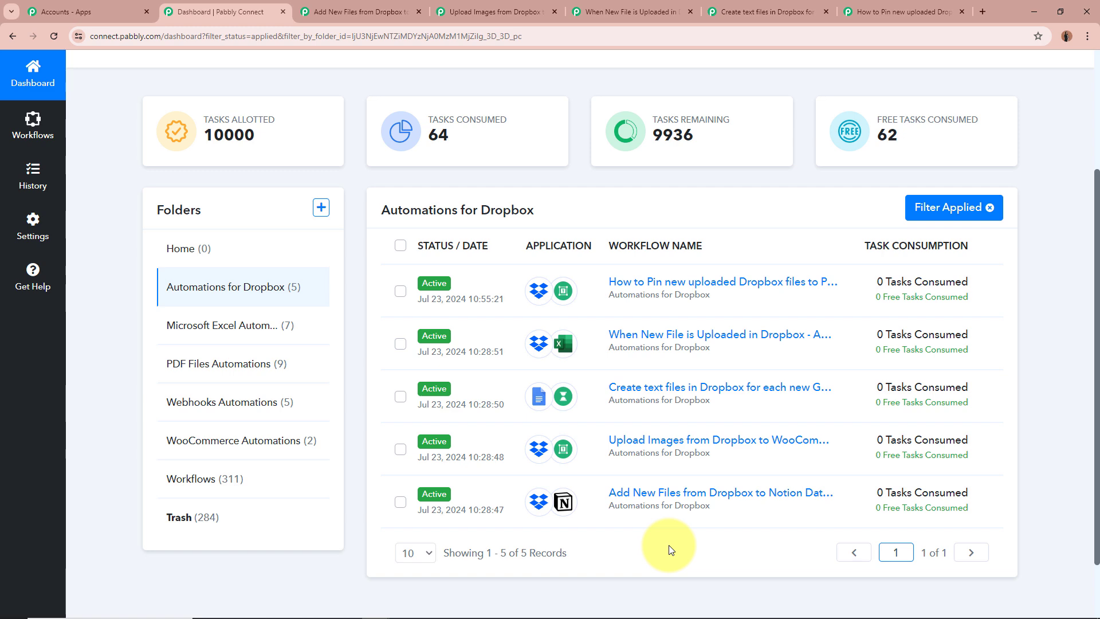
scroll(668, 544, "up", 3)
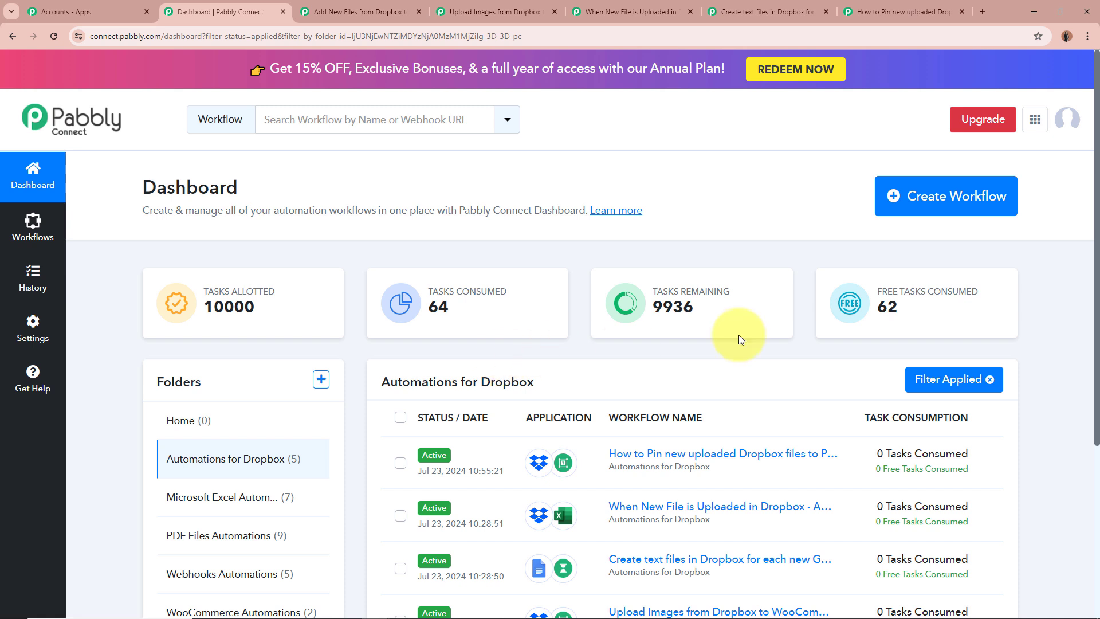
left_click(960, 204)
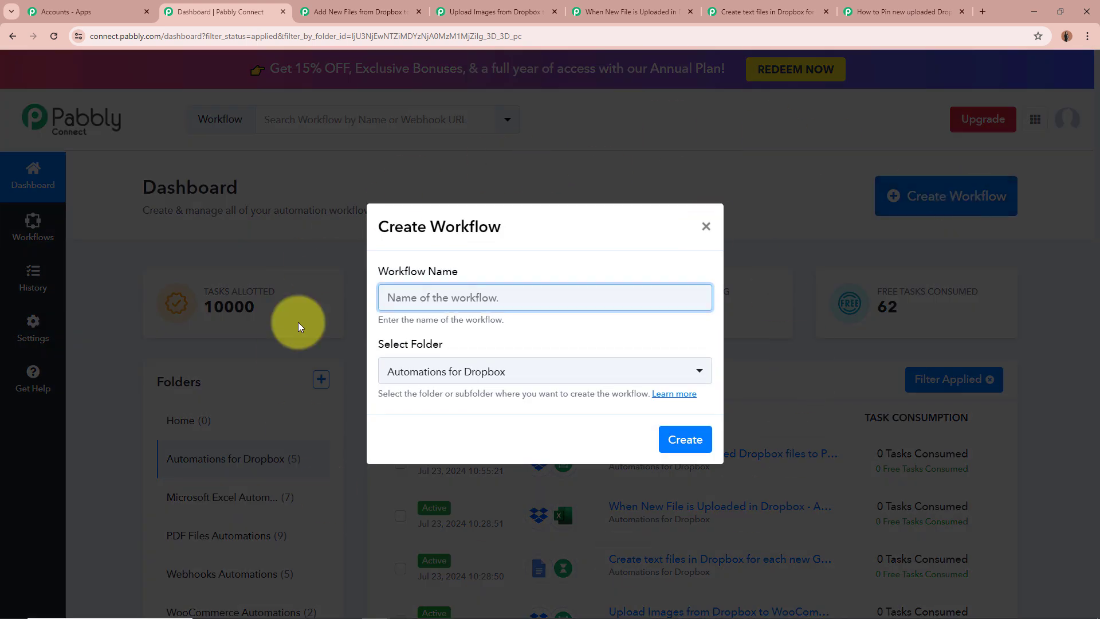
type("Test")
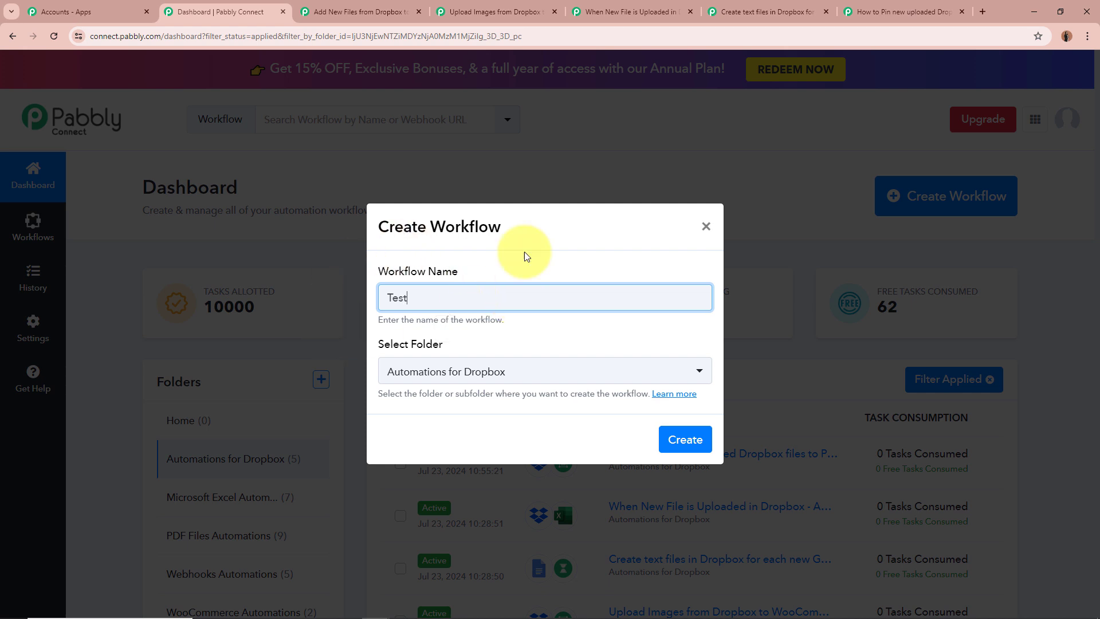
left_click_drag(383, 351, 483, 359)
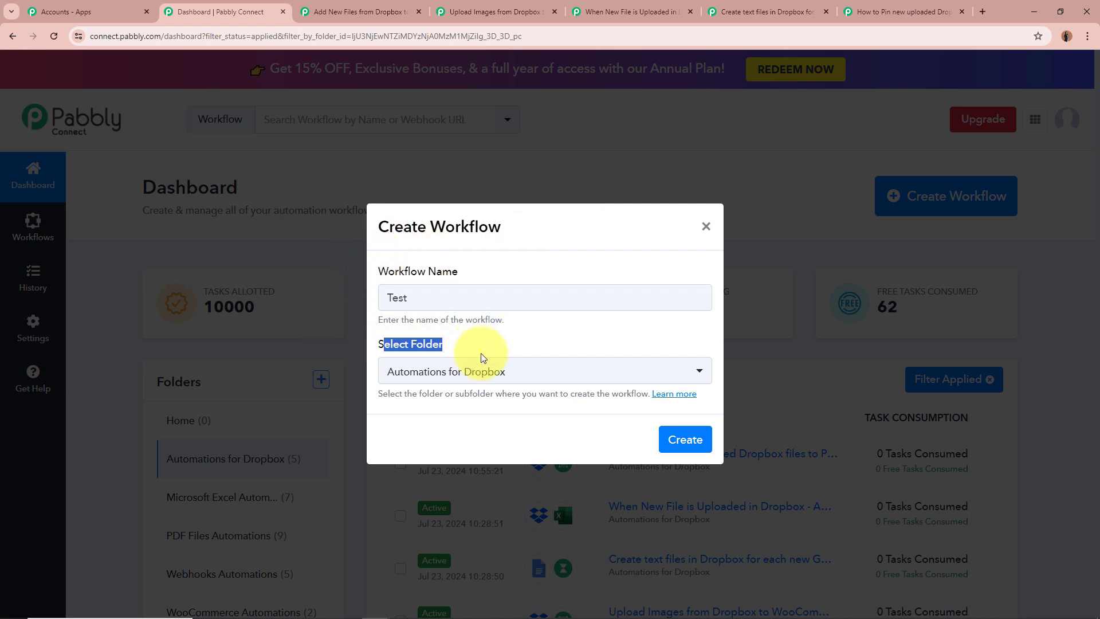
left_click(484, 371)
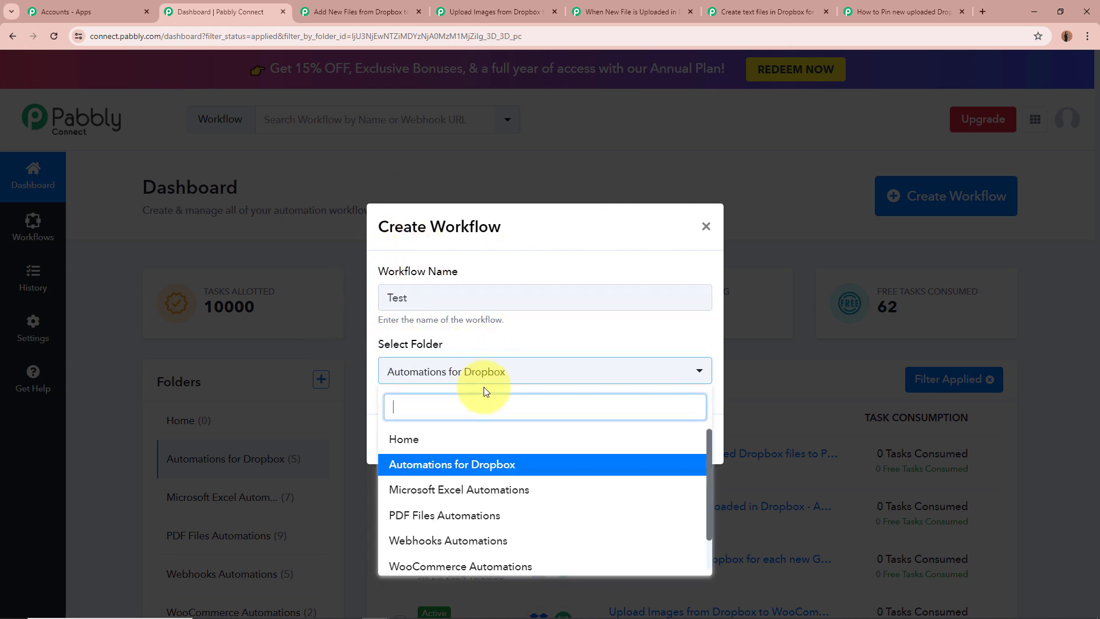
left_click(522, 350)
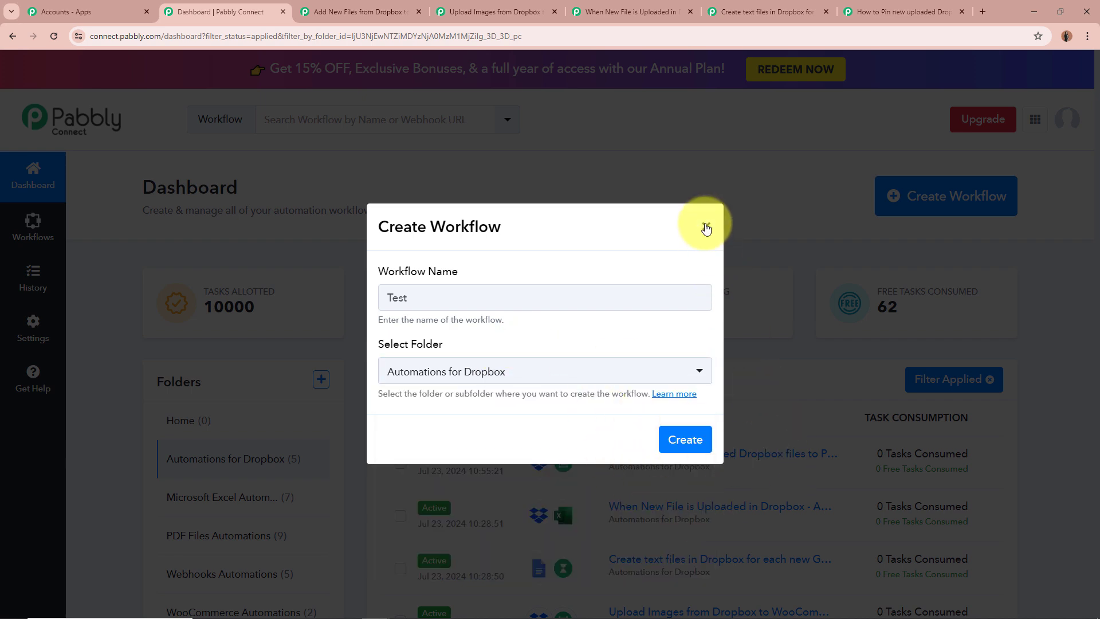
left_click(706, 226)
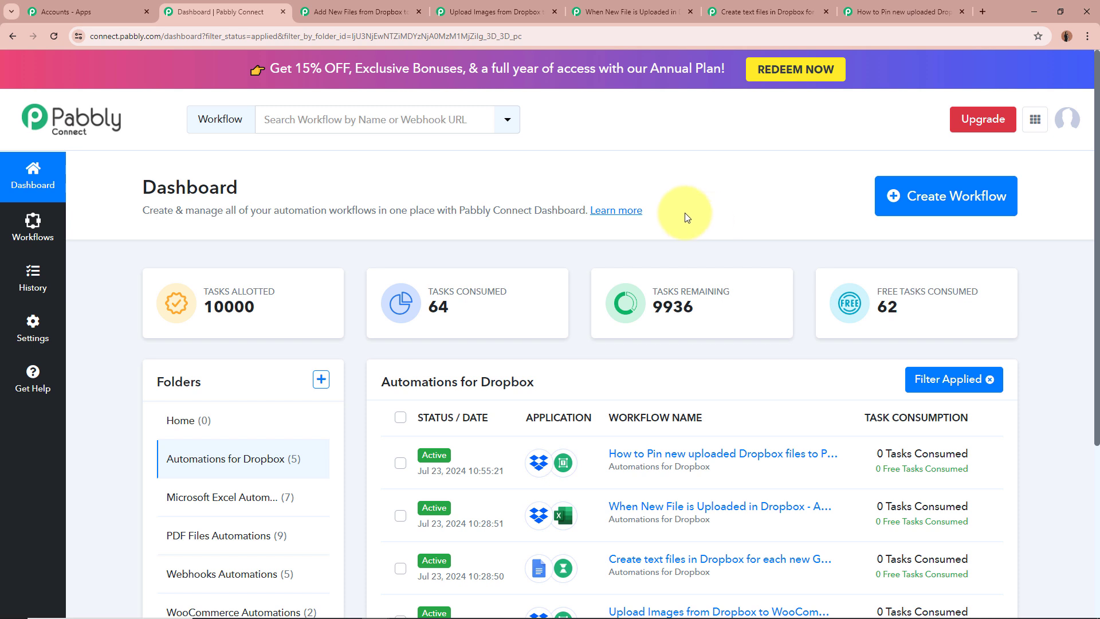
Switch to the open workflow Add New Files from Dropbox to Notion Database and review its name and steps
left_click(361, 12)
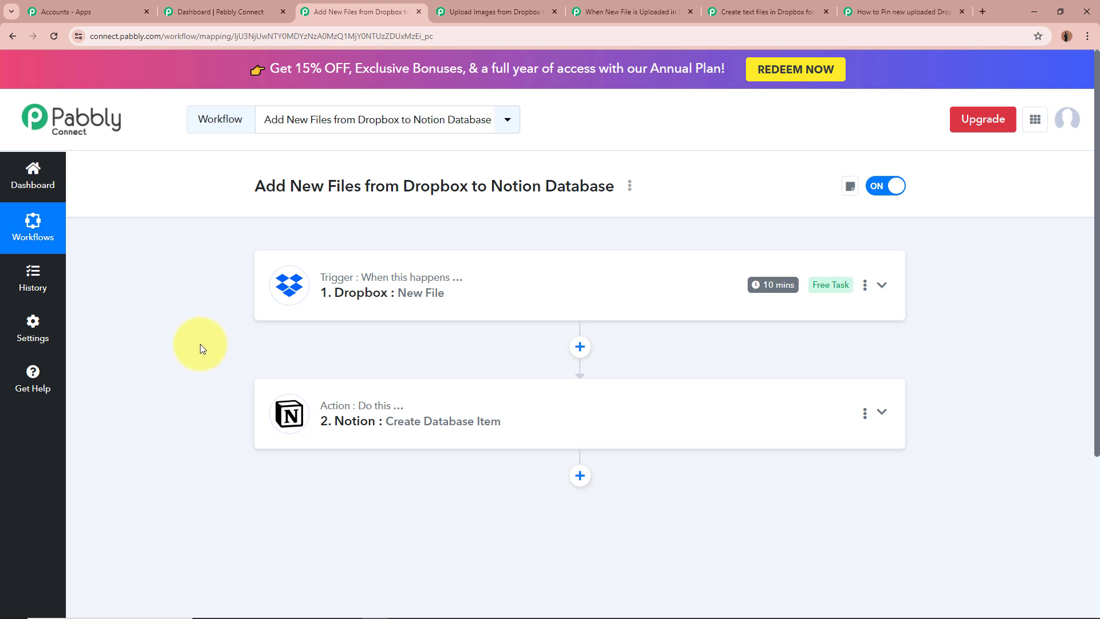
left_click_drag(255, 184, 614, 182)
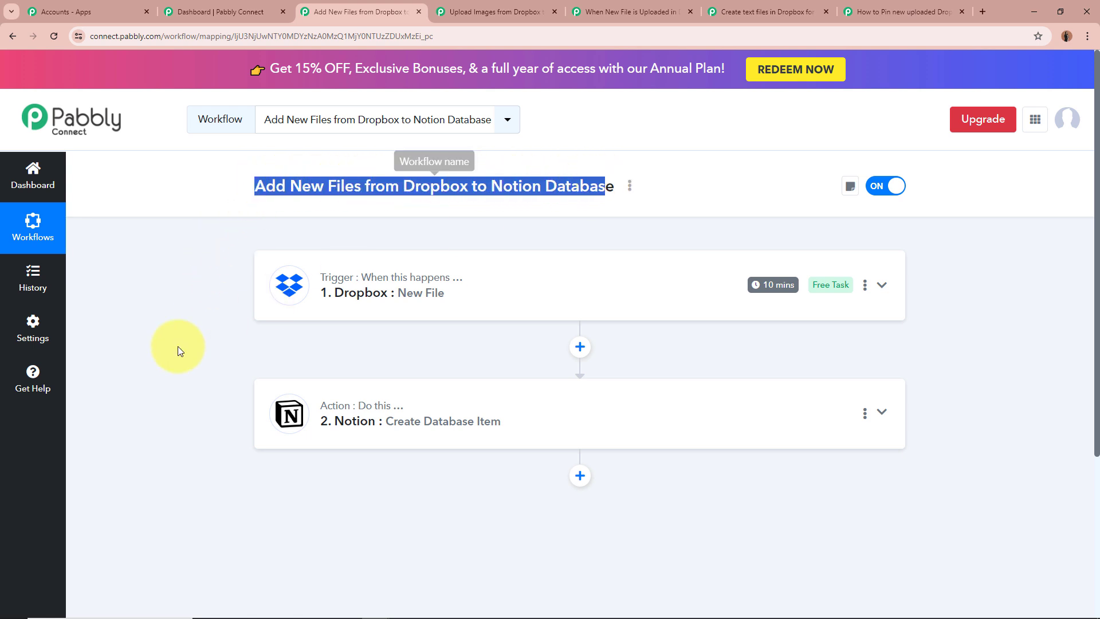
left_click(129, 368)
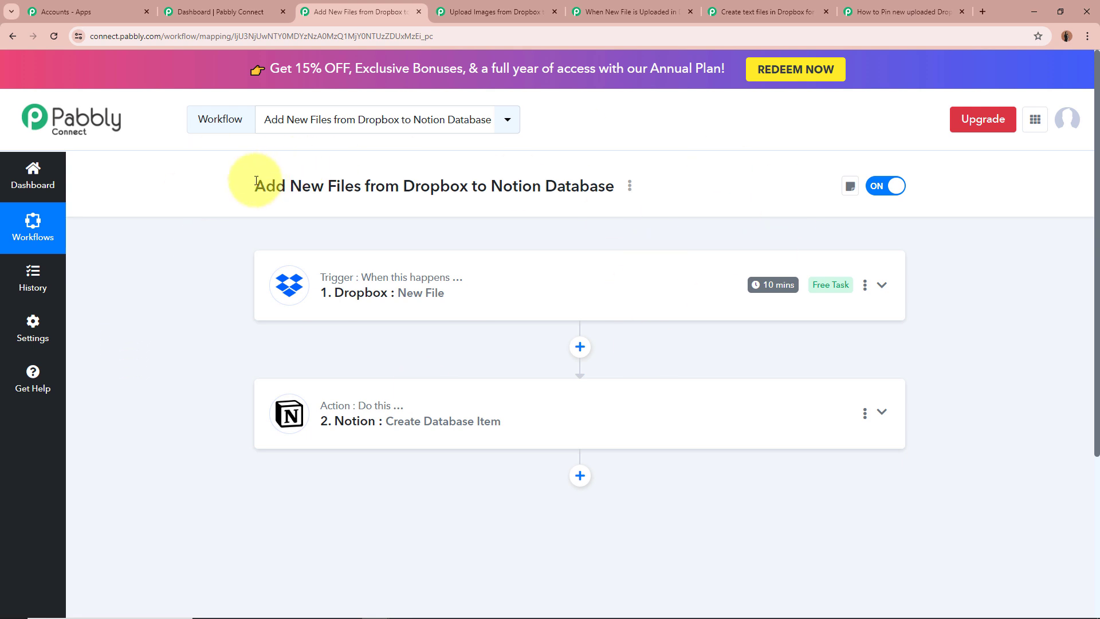
left_click_drag(256, 184, 549, 183)
left_click(555, 183)
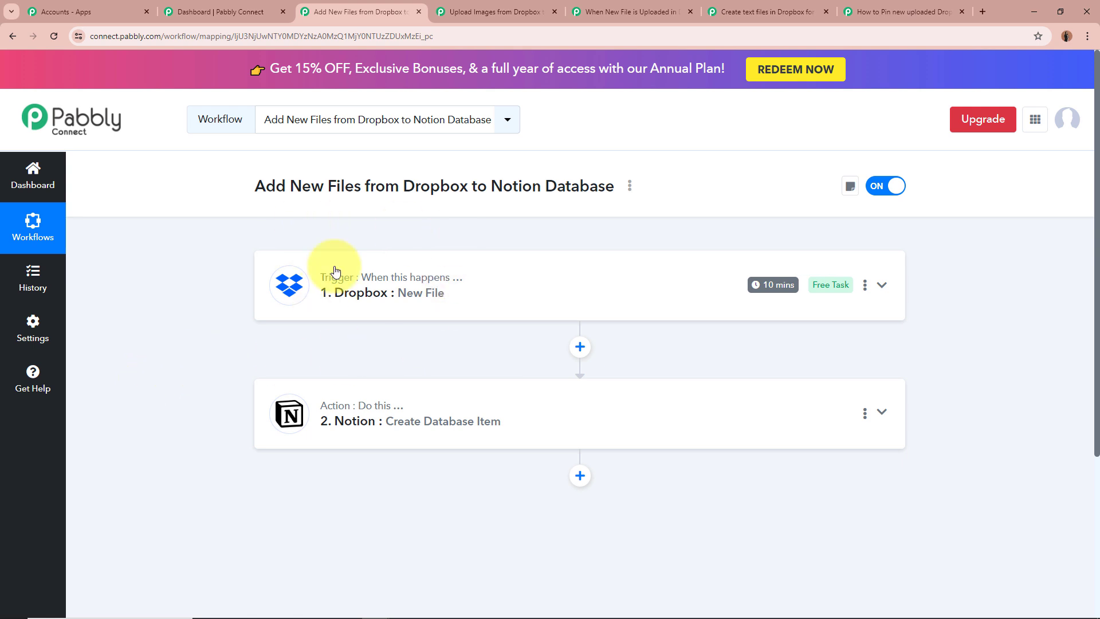
mouse_move(310, 278)
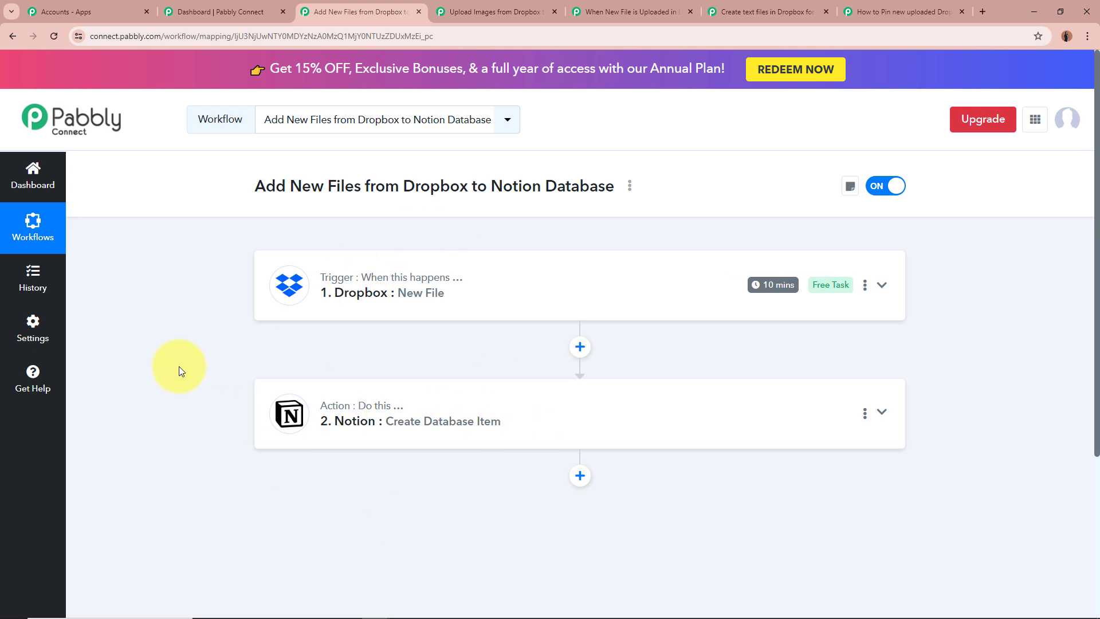
Expand the Dropbox New File trigger and examine its app, event, connection and Folder Path instructions
left_click(876, 285)
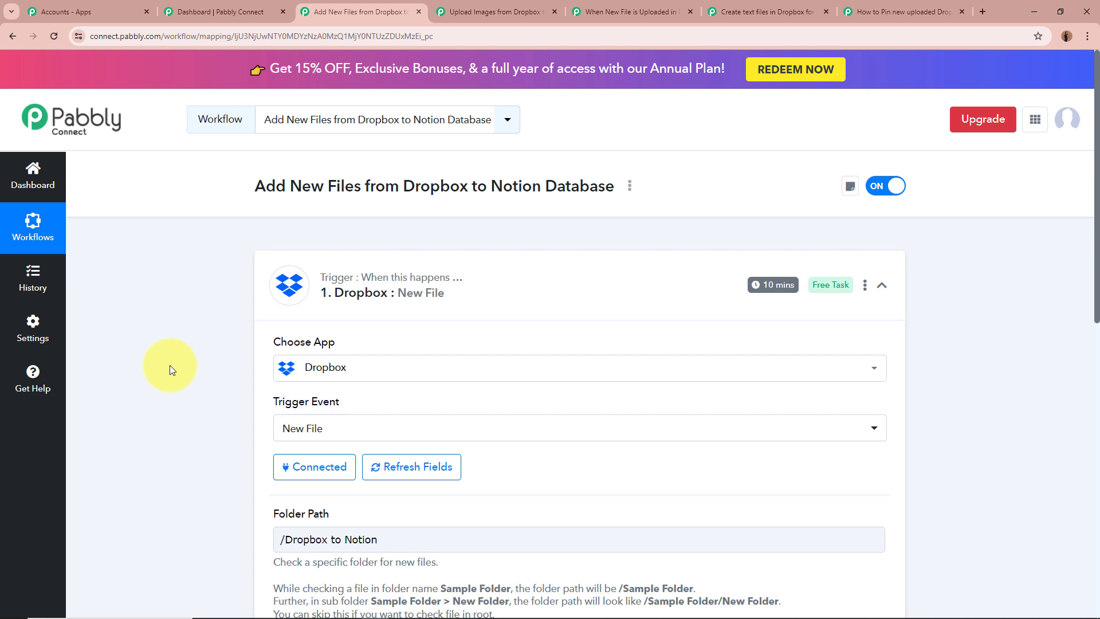
scroll(169, 365, "down", 1)
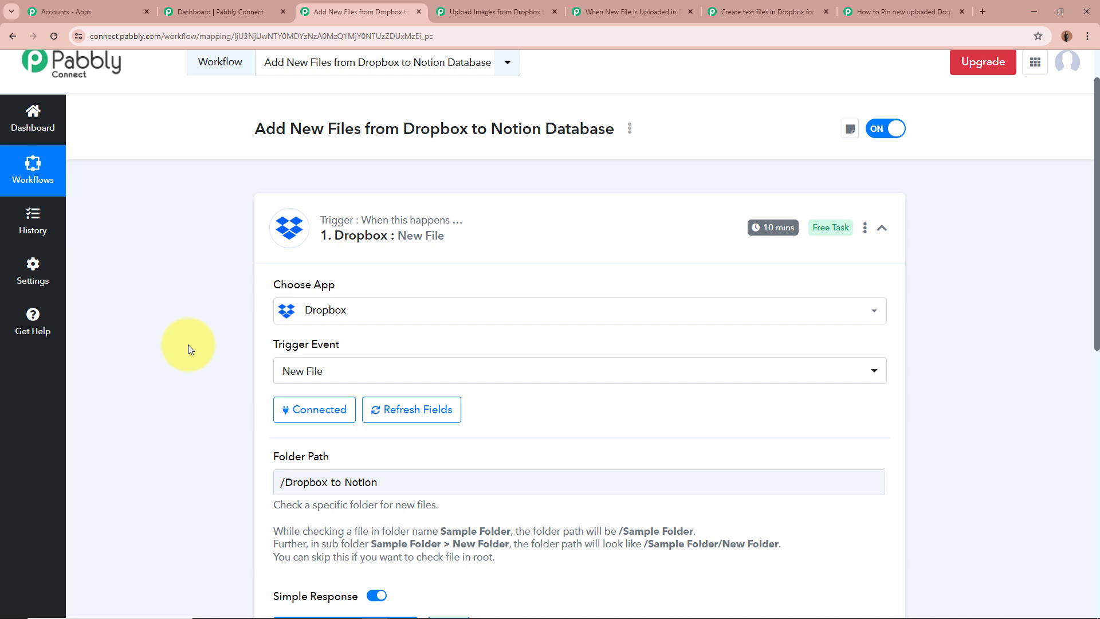
scroll(173, 356, "down", 2)
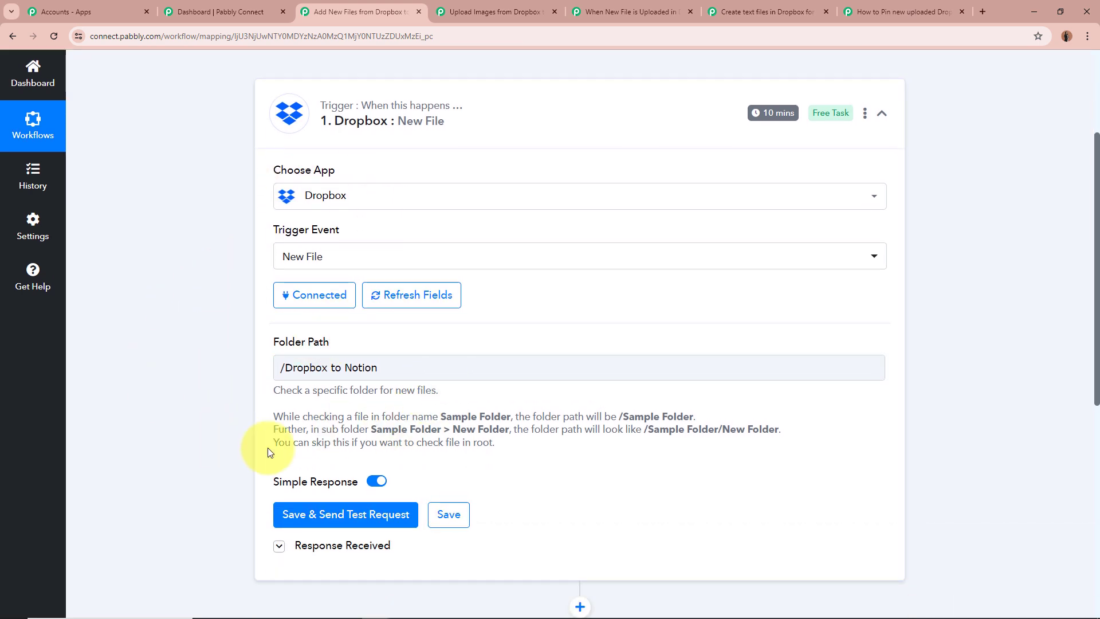
left_click_drag(274, 342, 379, 342)
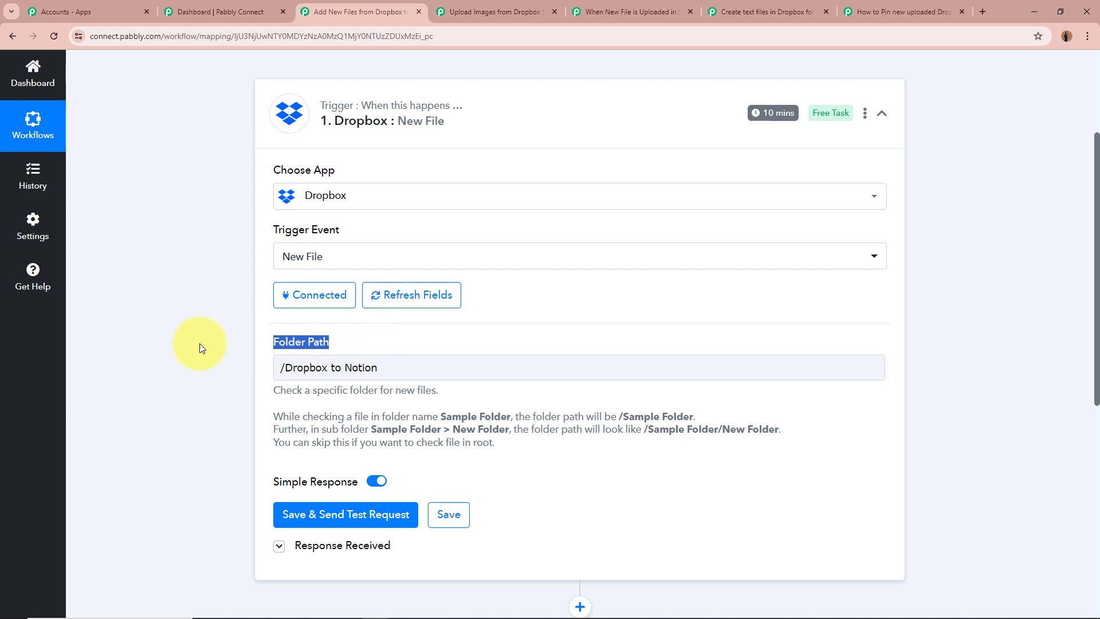
left_click(180, 345)
left_click_drag(275, 389, 479, 449)
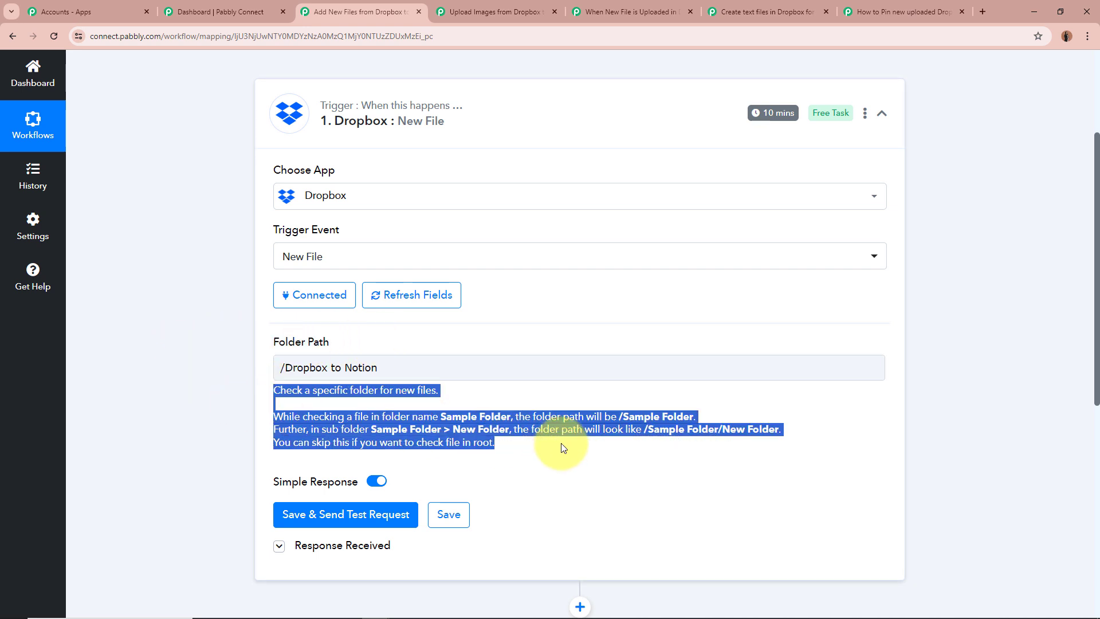
left_click(289, 400)
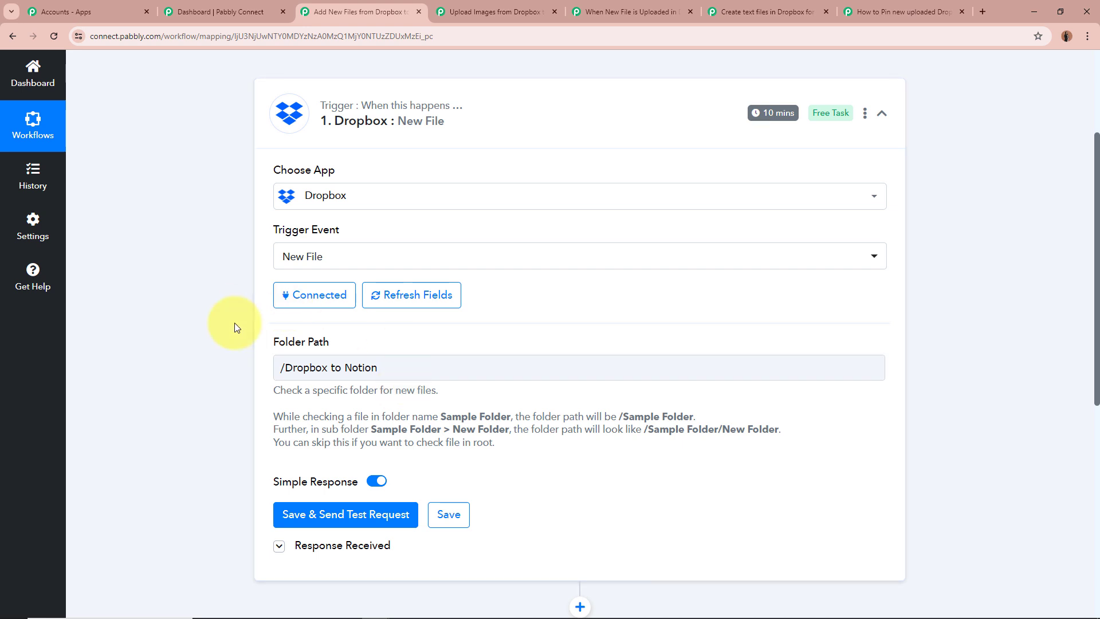
left_click_drag(371, 429, 796, 434)
left_click(794, 435)
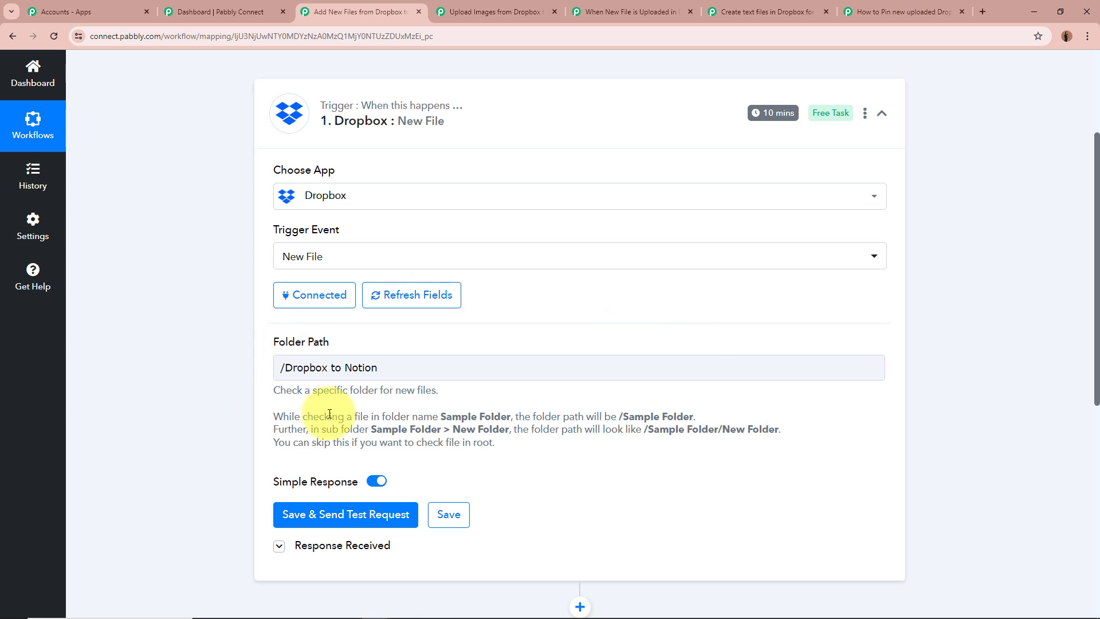
Expand the response received by the Dropbox trigger and examine the returned file details, including visibility, name and modification dates
scroll(204, 338, "down", 3)
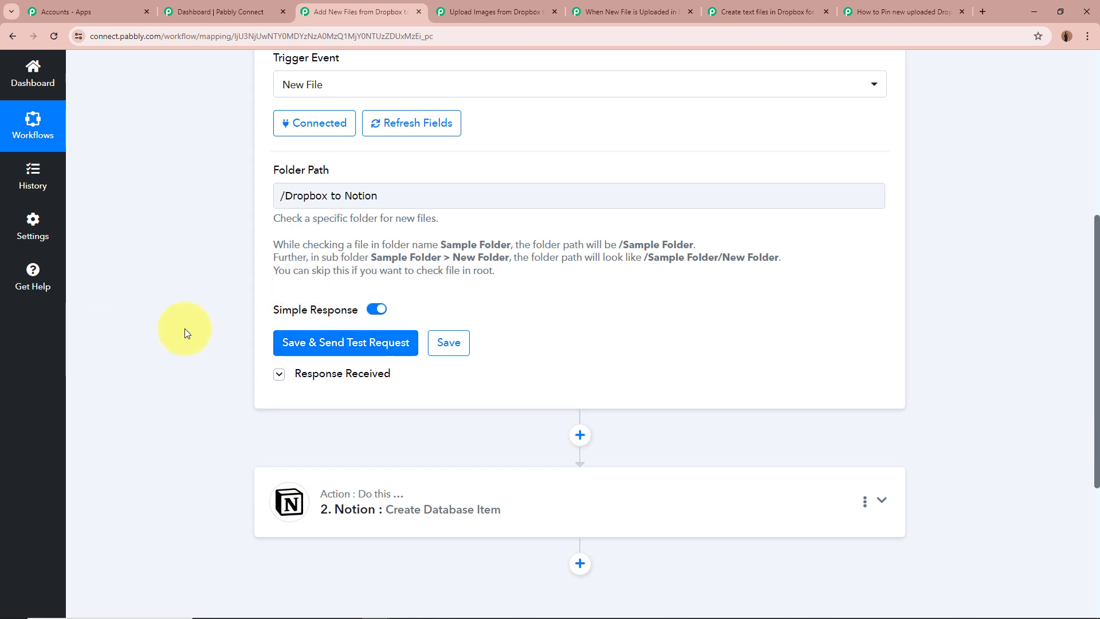
scroll(157, 355, "down", 3)
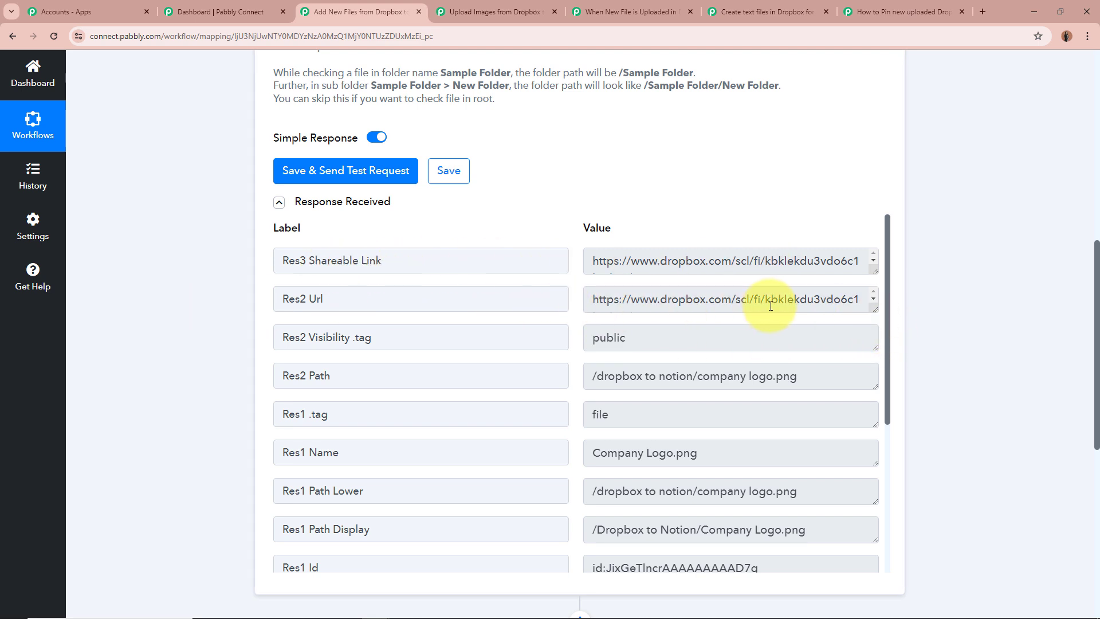
left_click_drag(712, 329, 523, 351)
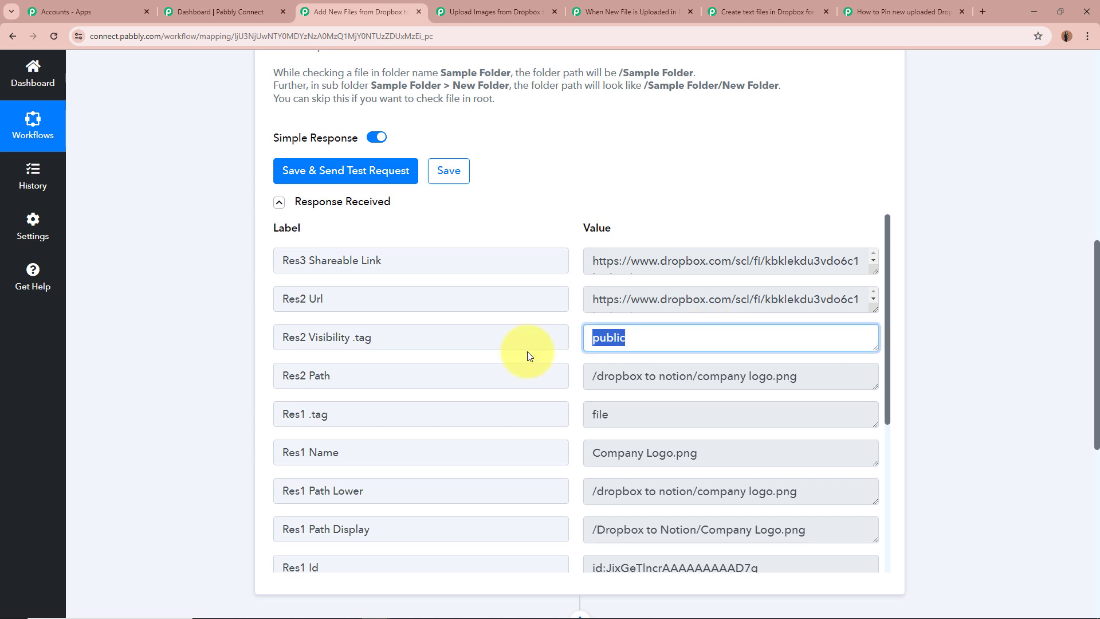
left_click_drag(708, 452, 545, 449)
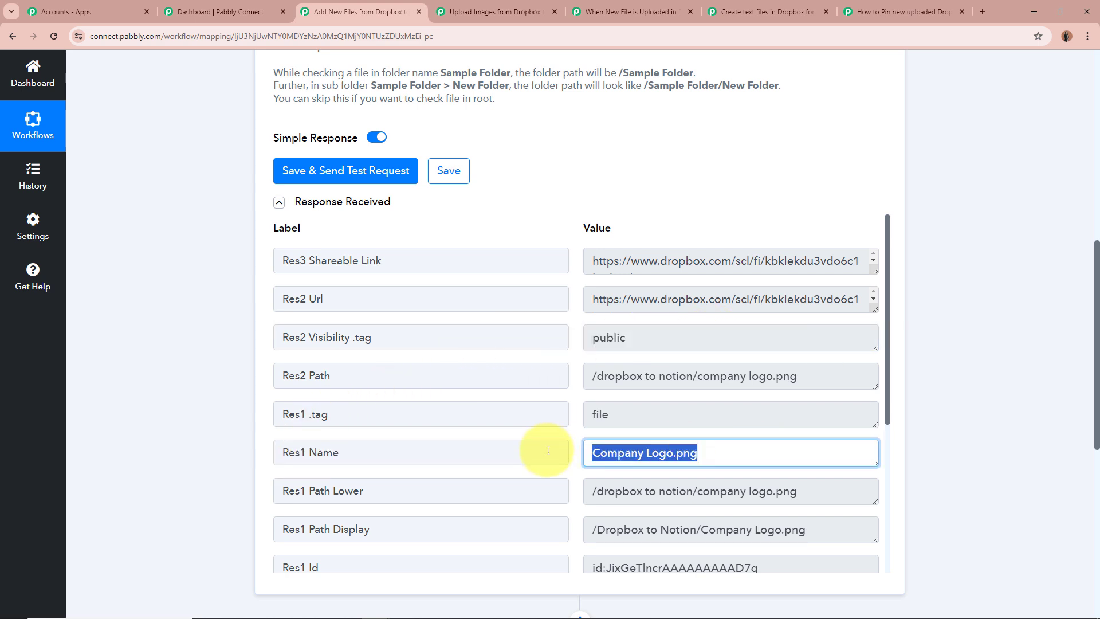
left_click(664, 455)
scroll(663, 455, "down", 4)
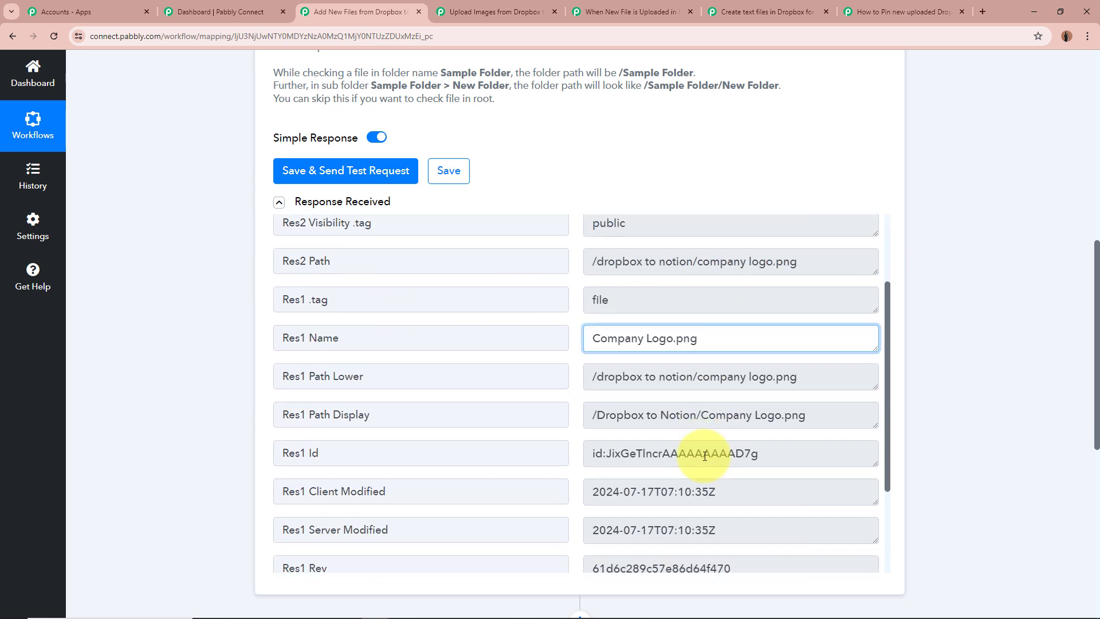
scroll(758, 398, "down", 1)
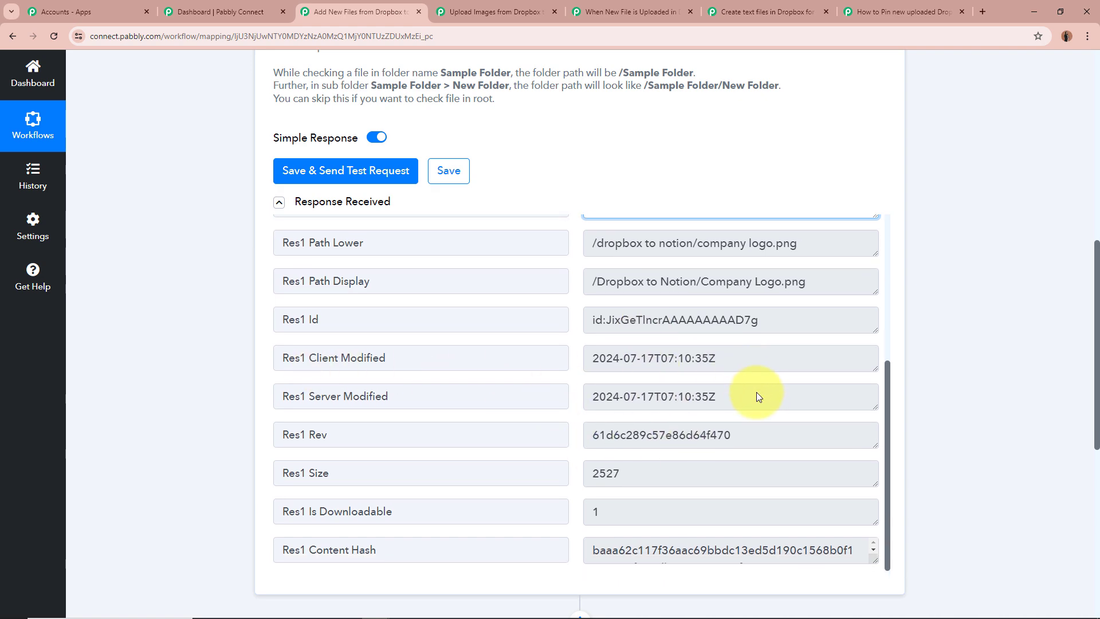
scroll(789, 495, "up", 10)
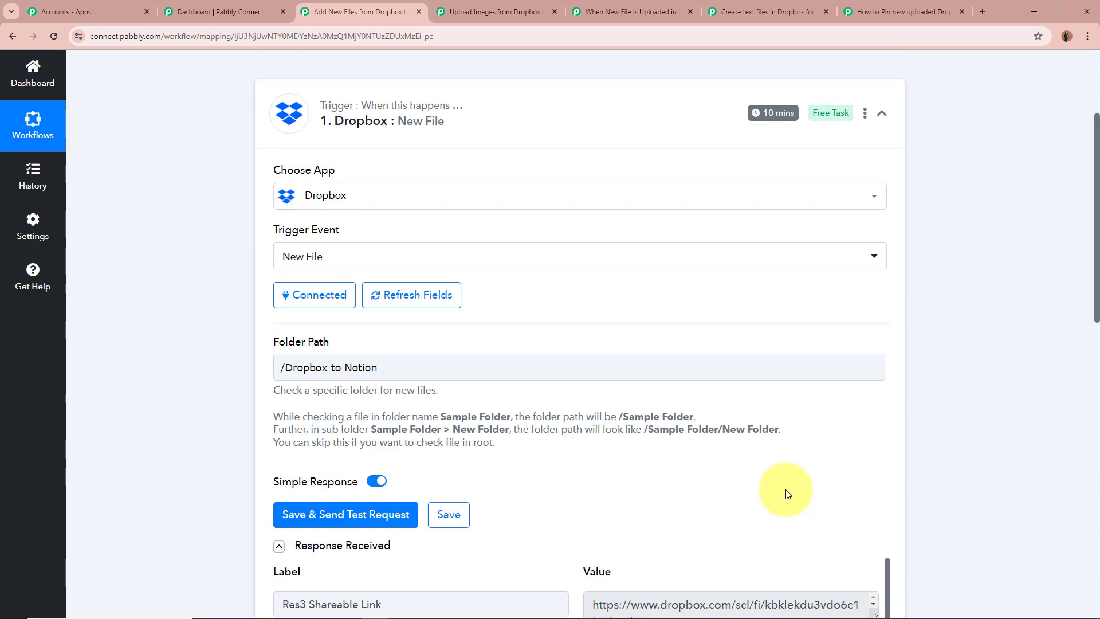
scroll(786, 484, "down", 3)
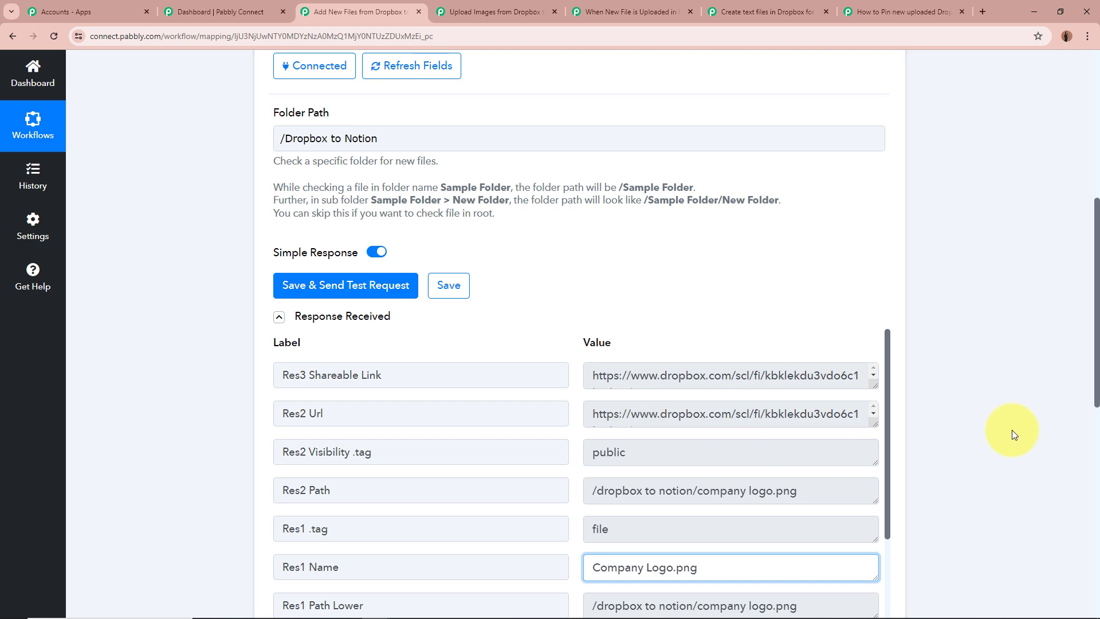
Set the Dropbox New File trigger's time to Check every 10 minutes, save it and collapse the trigger
scroll(1011, 430, "up", 2)
scroll(1012, 434, "up", 5)
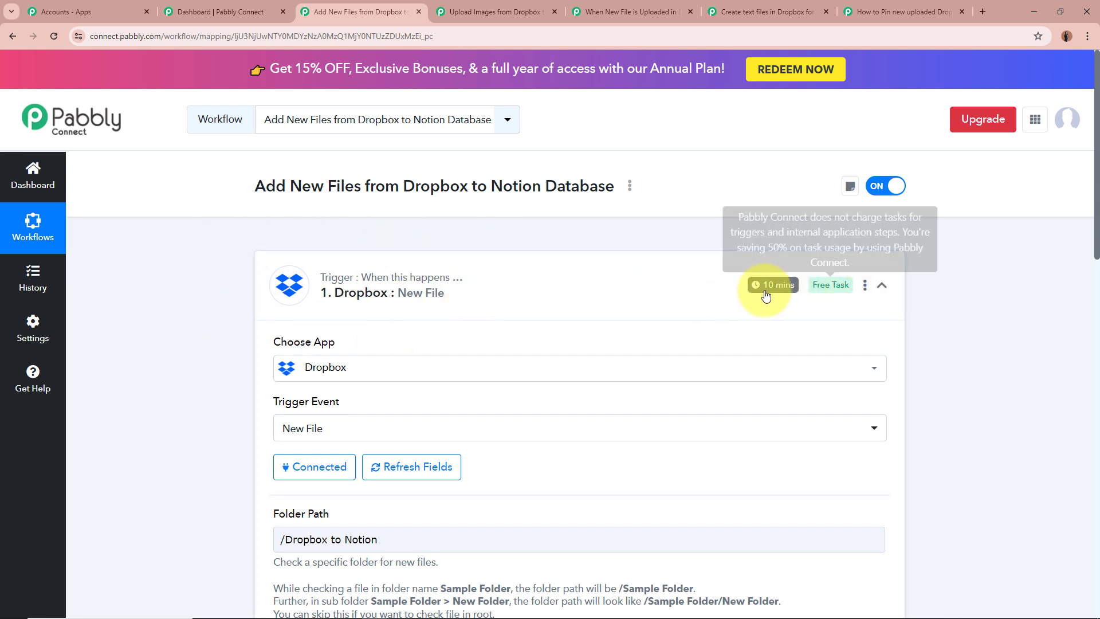
mouse_move(789, 291)
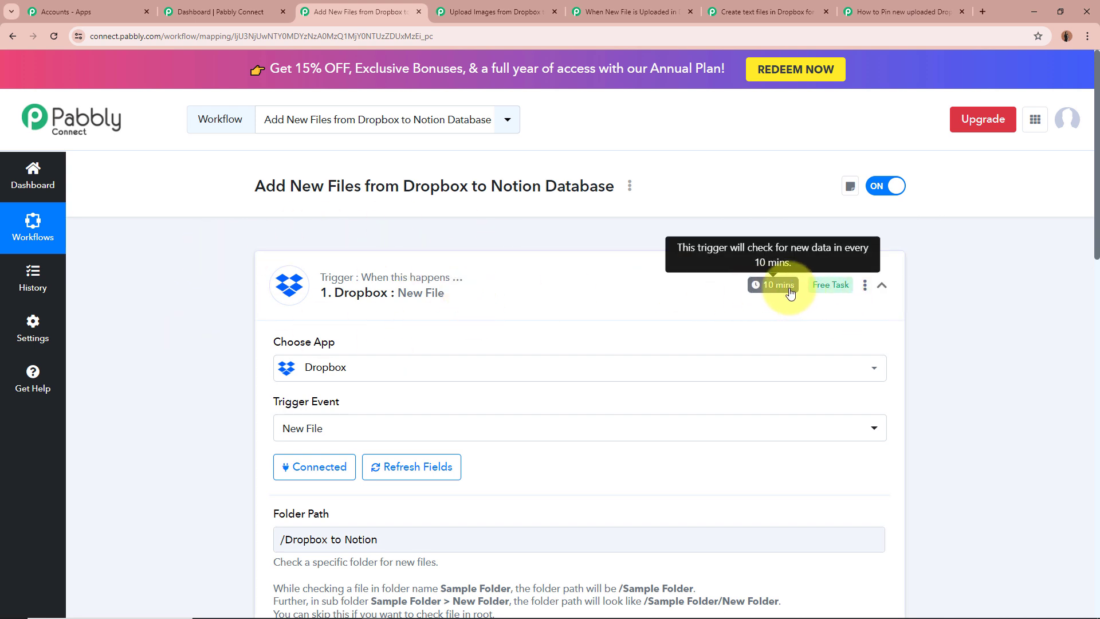
left_click(864, 286)
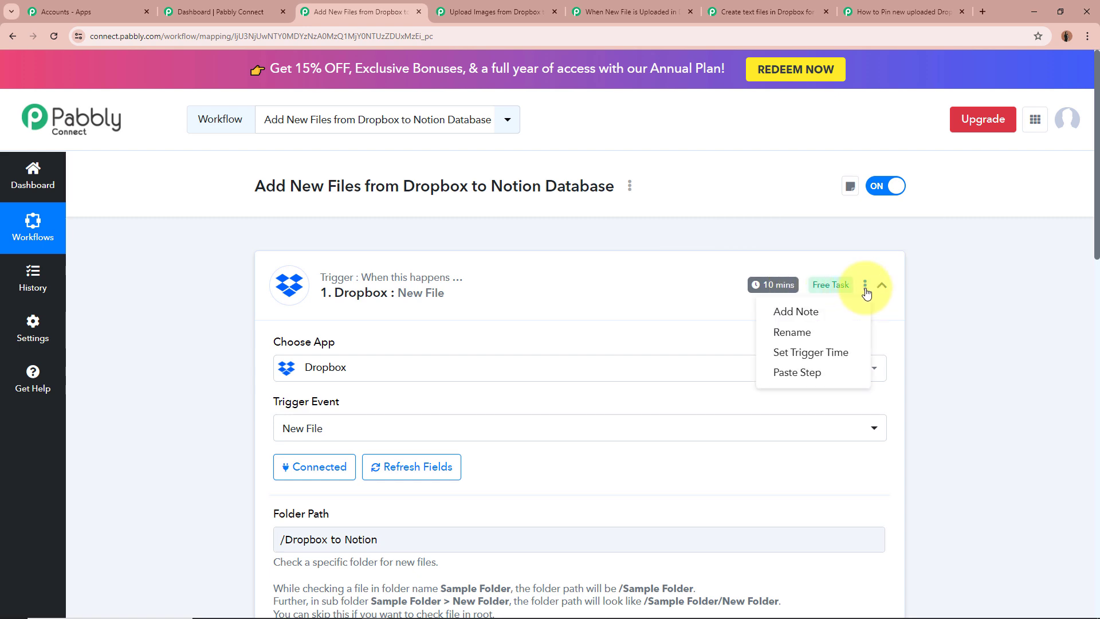
left_click(828, 350)
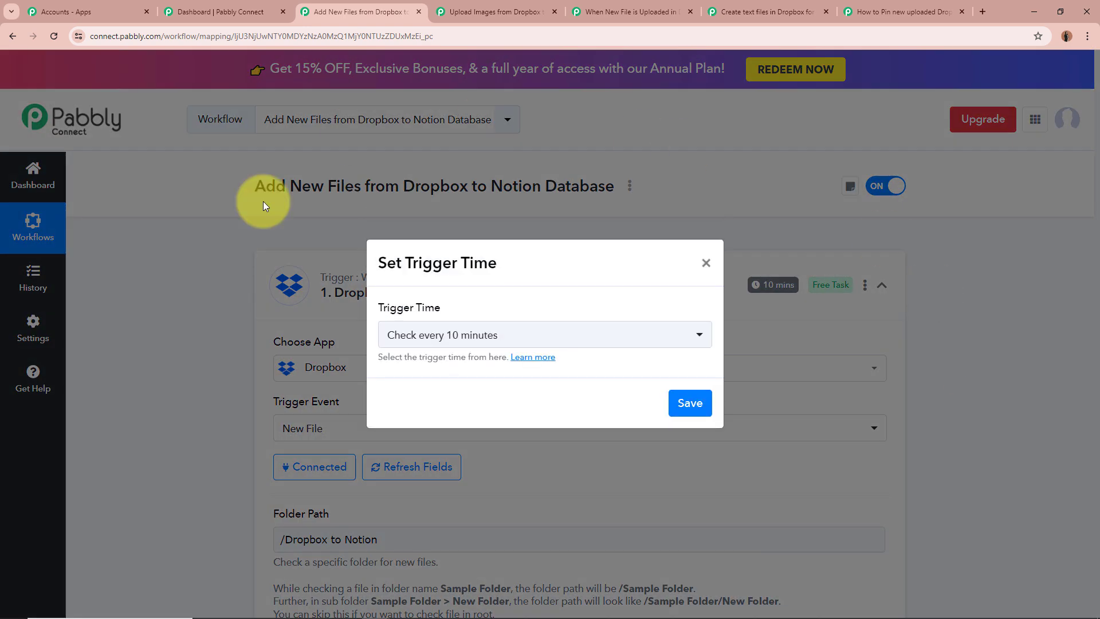
left_click_drag(382, 309, 452, 312)
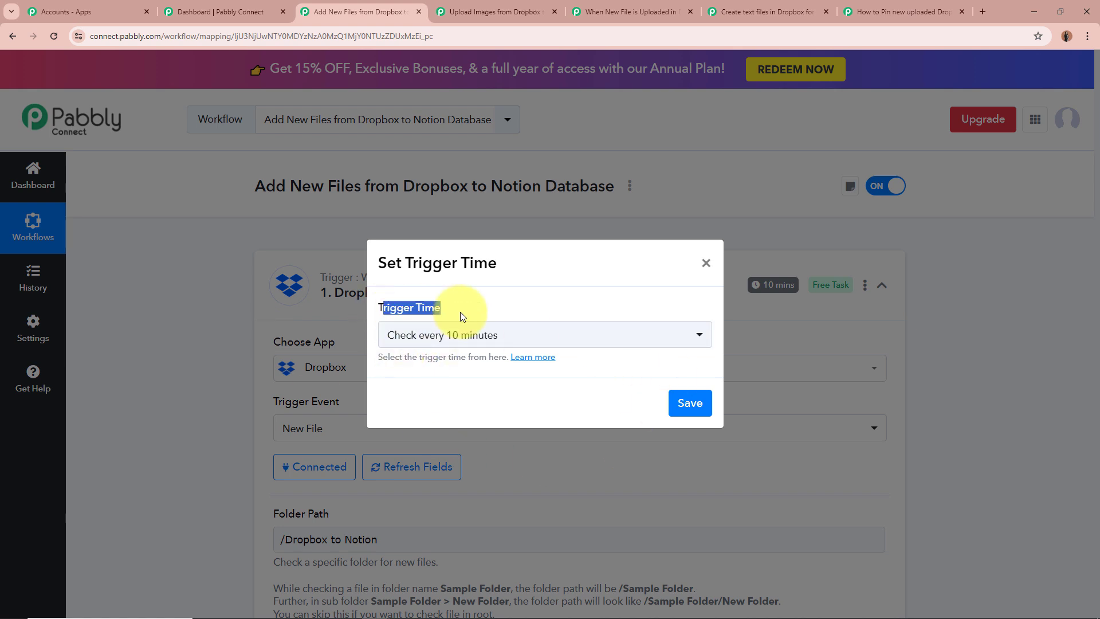
left_click(485, 340)
scroll(491, 550, "up", 1)
scroll(490, 564, "down", 1)
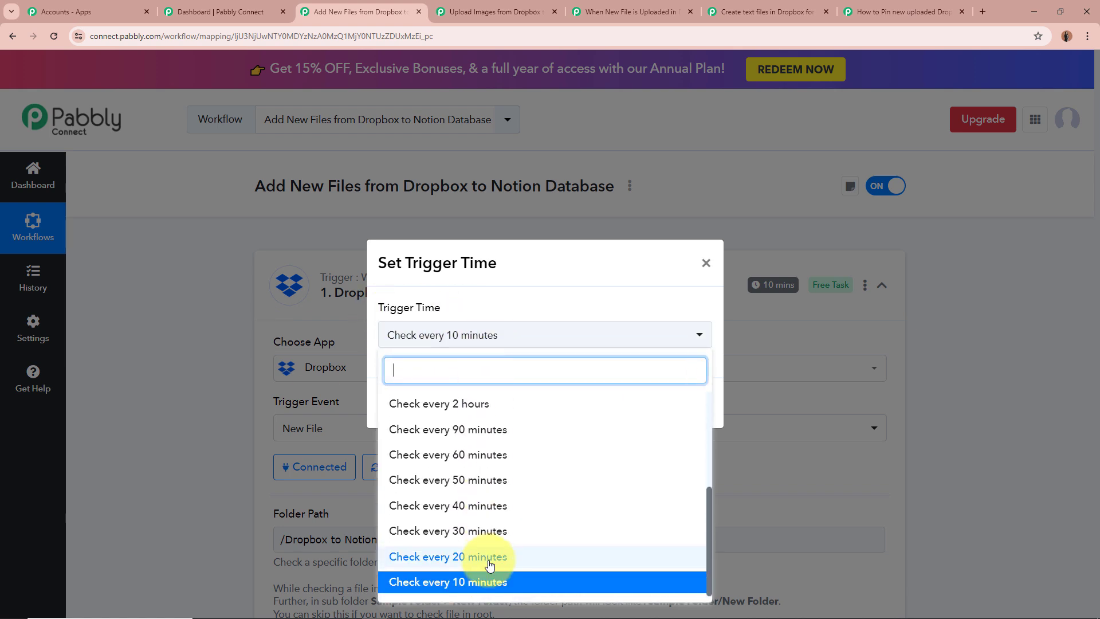
scroll(576, 570, "up", 3)
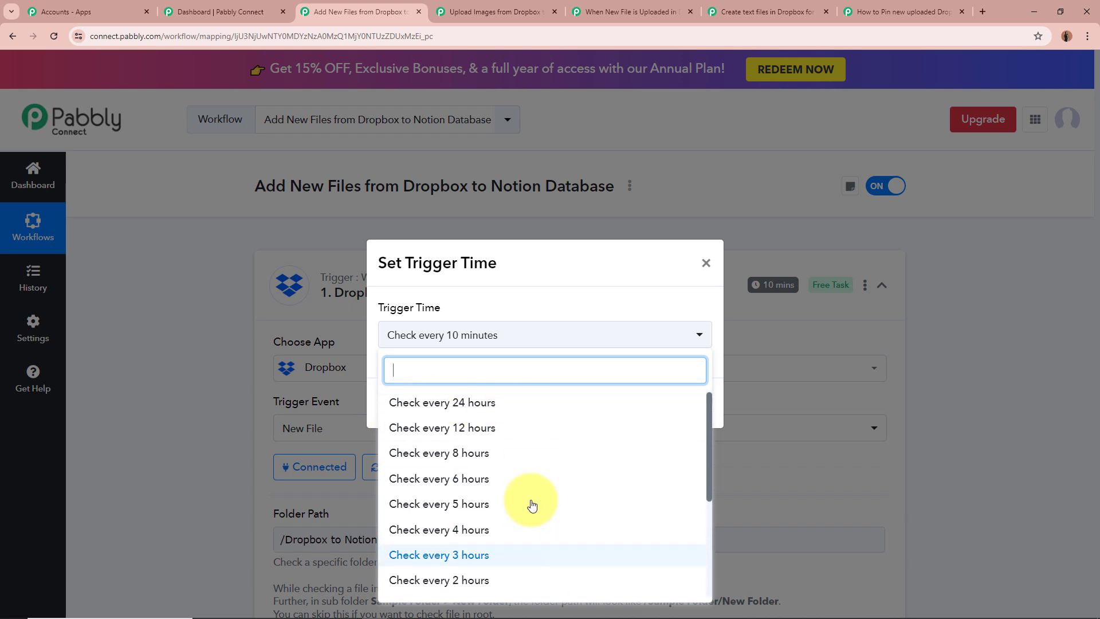
scroll(530, 482, "down", 3)
scroll(531, 468, "up", 3)
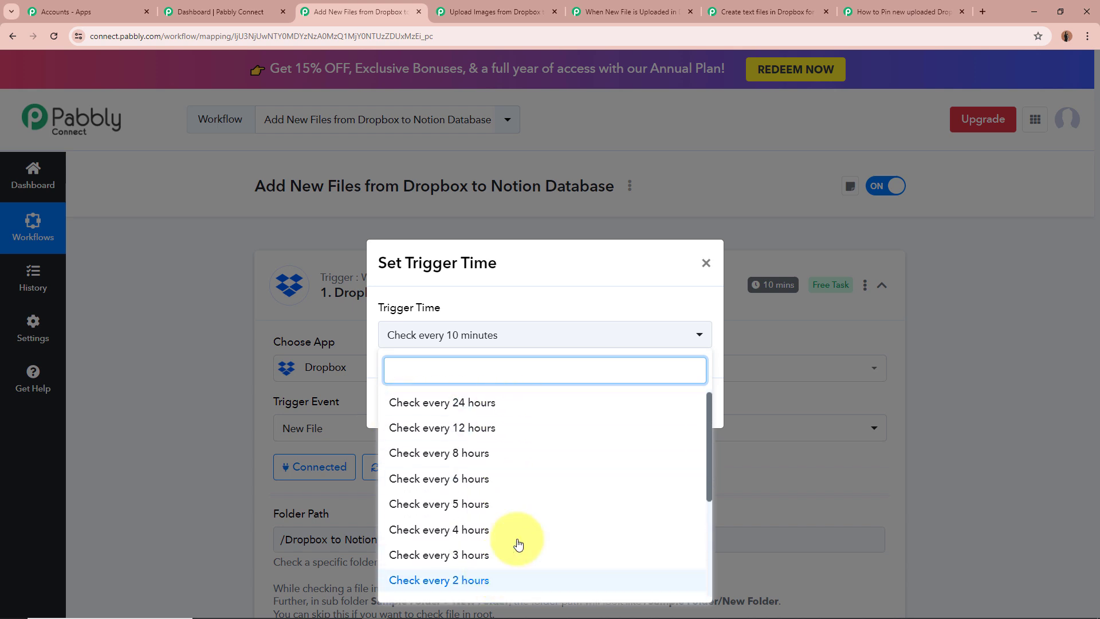
scroll(582, 528, "down", 5)
left_click(454, 582)
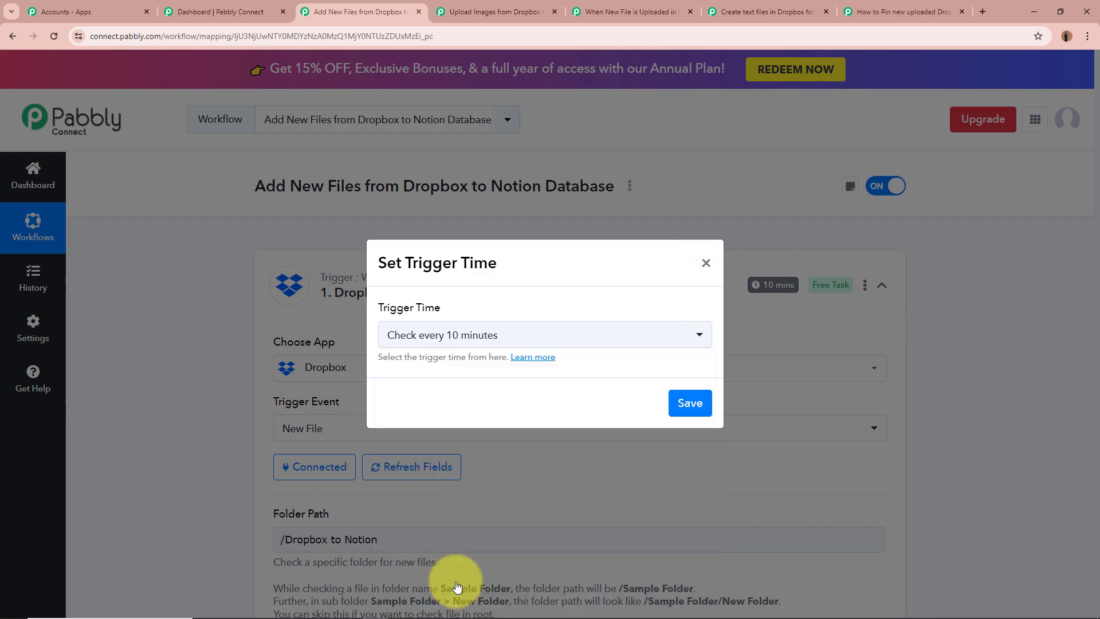
left_click(690, 404)
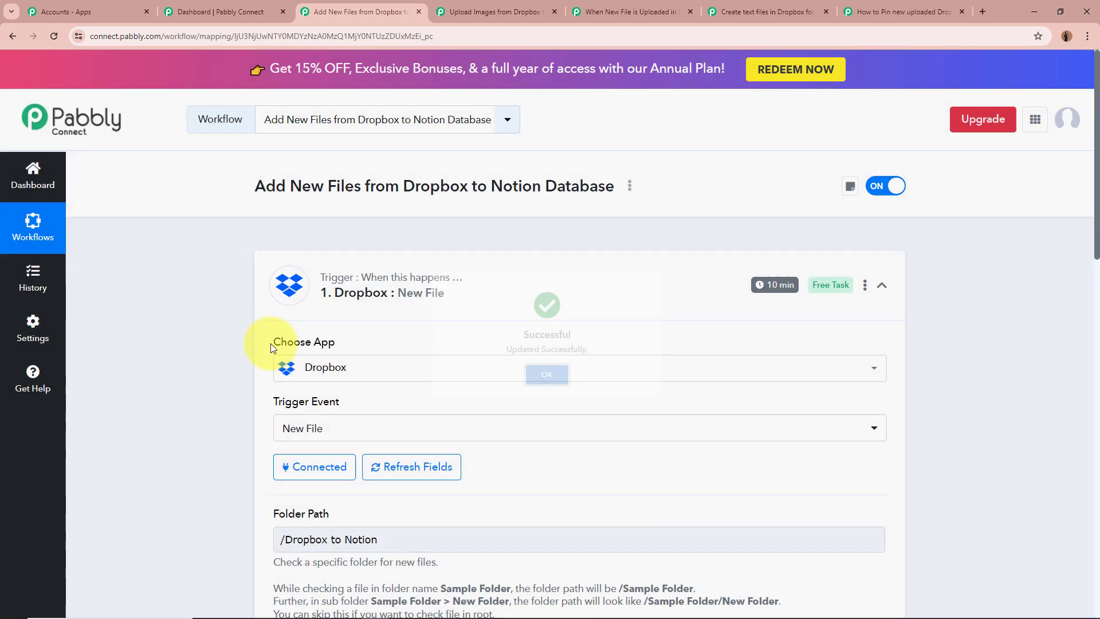
left_click(897, 291)
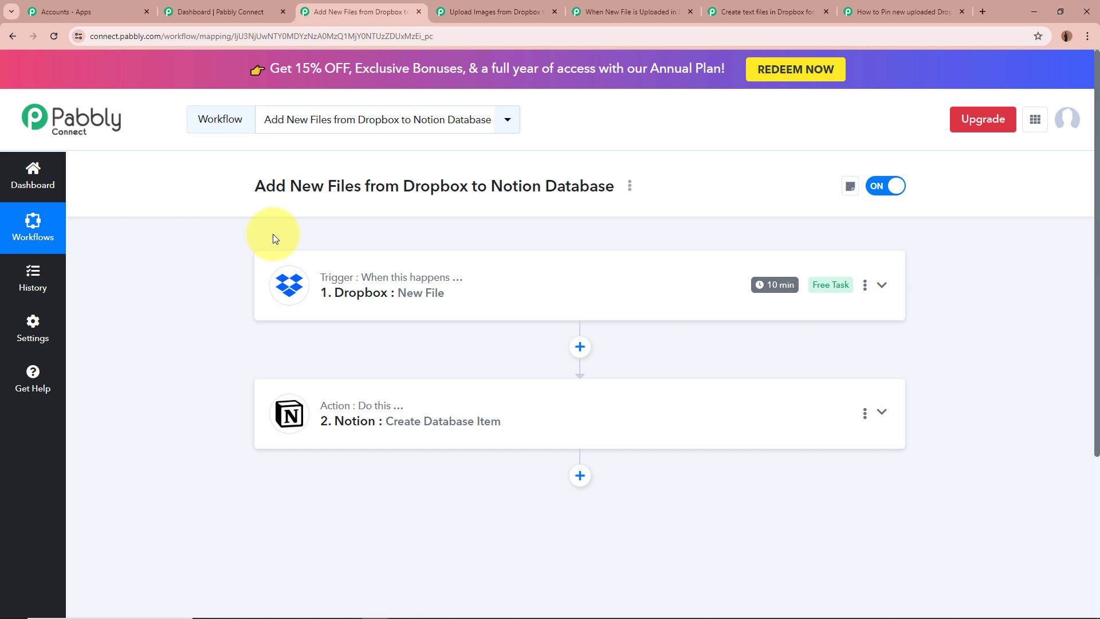
Expand the Notion Create Database Item action and examine its app, event, connection and available databases
left_click(880, 411)
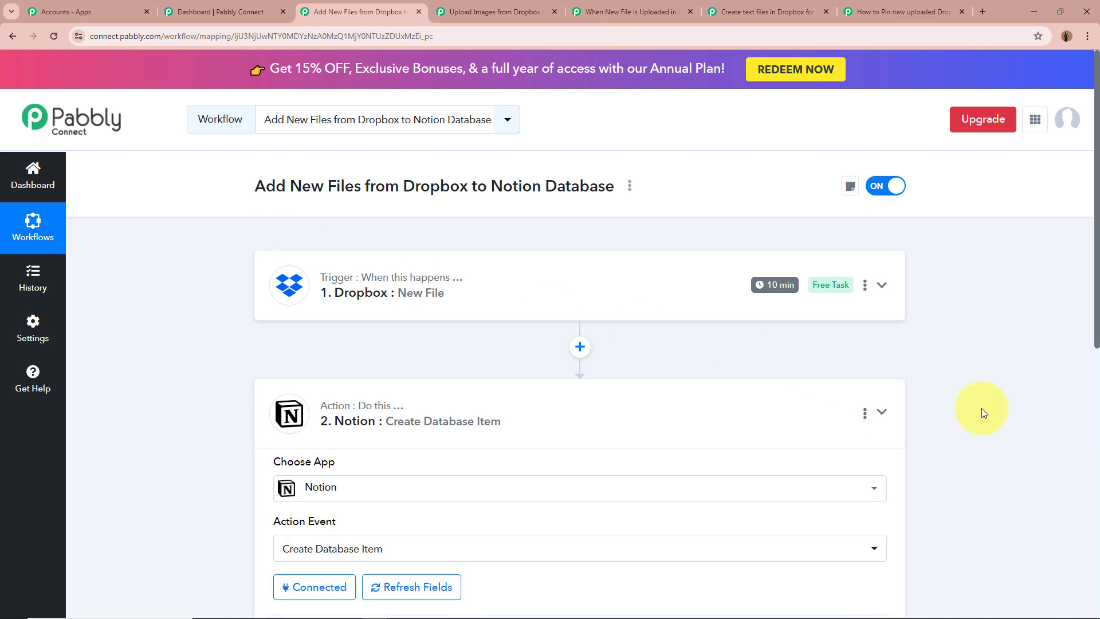
scroll(981, 408, "down", 3)
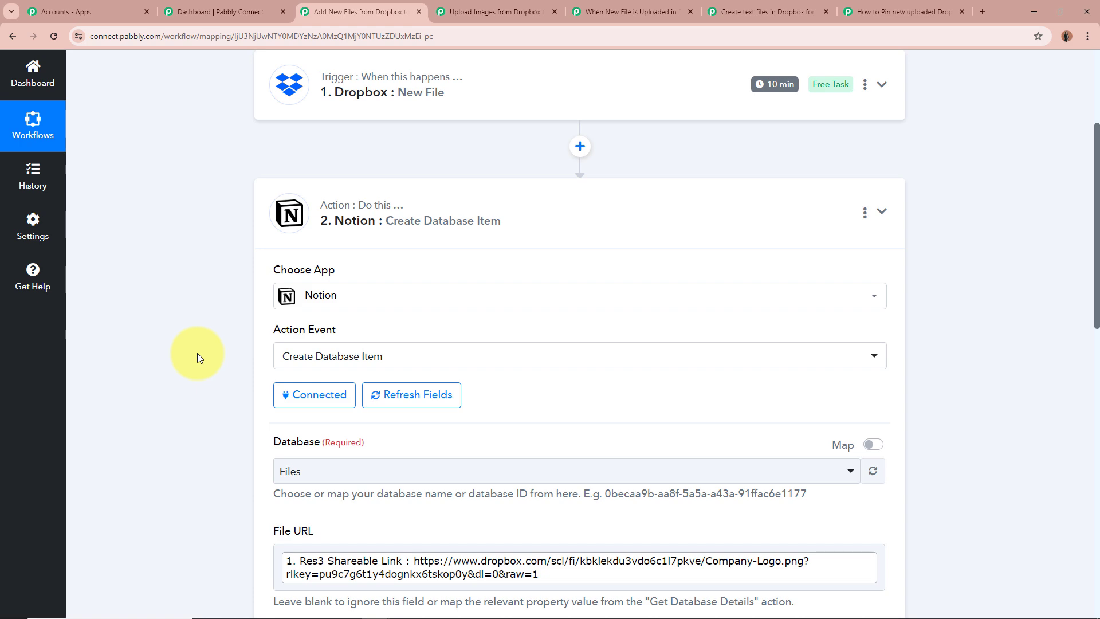
scroll(197, 353, "down", 3)
scroll(232, 239, "down", 2)
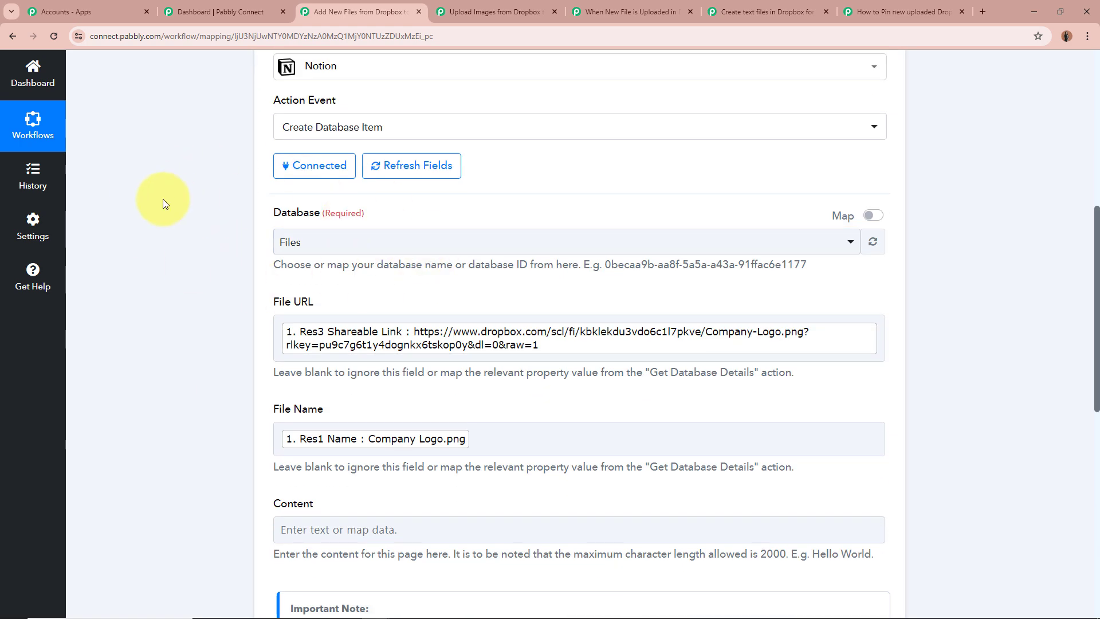
left_click(392, 242)
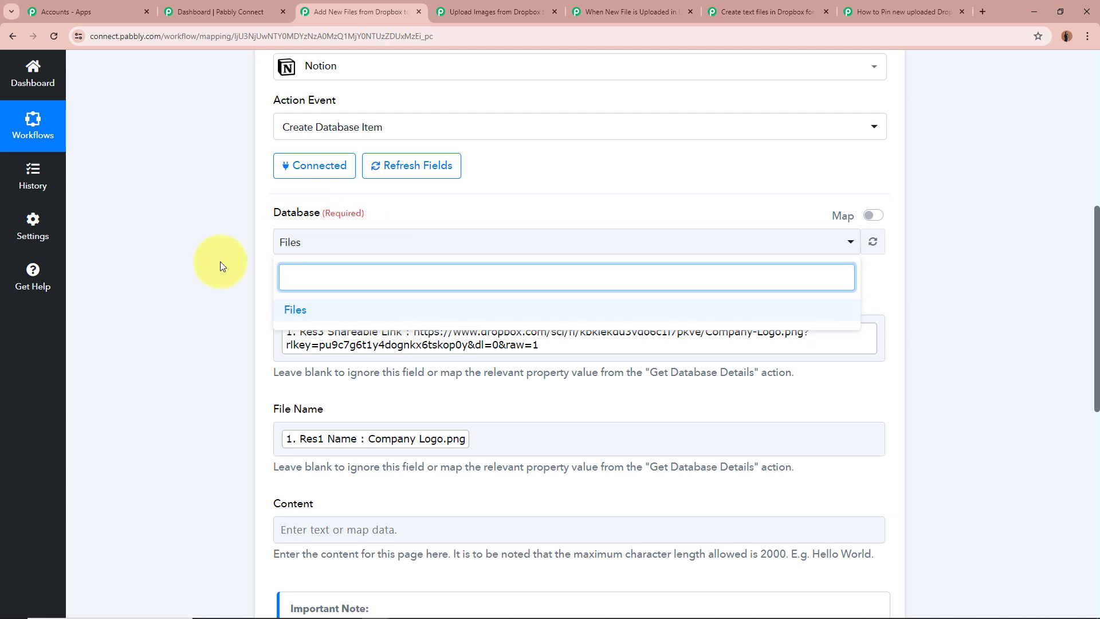
left_click(197, 249)
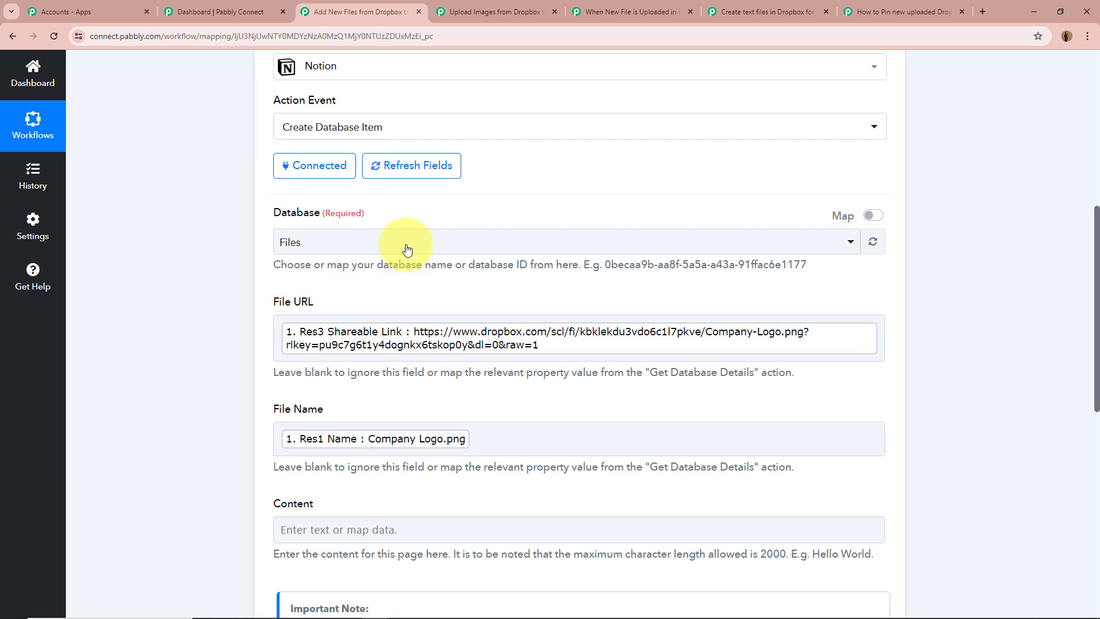
Examine how the File URL and File Name fields are mapped in the Notion action
scroll(183, 223, "down", 1)
scroll(183, 224, "down", 1)
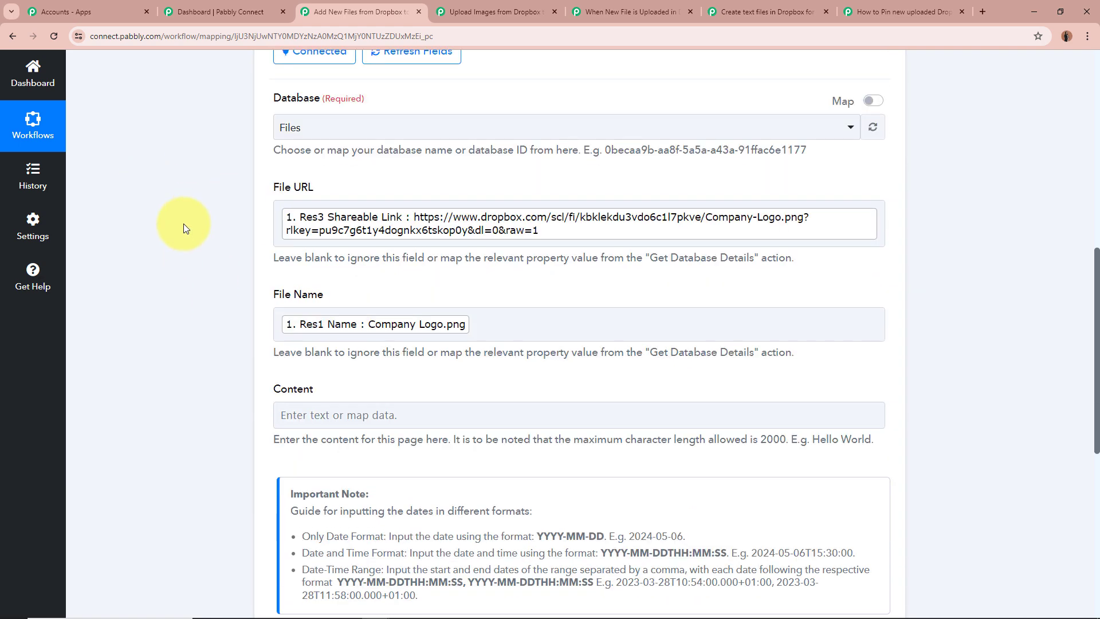
left_click_drag(273, 188, 346, 191)
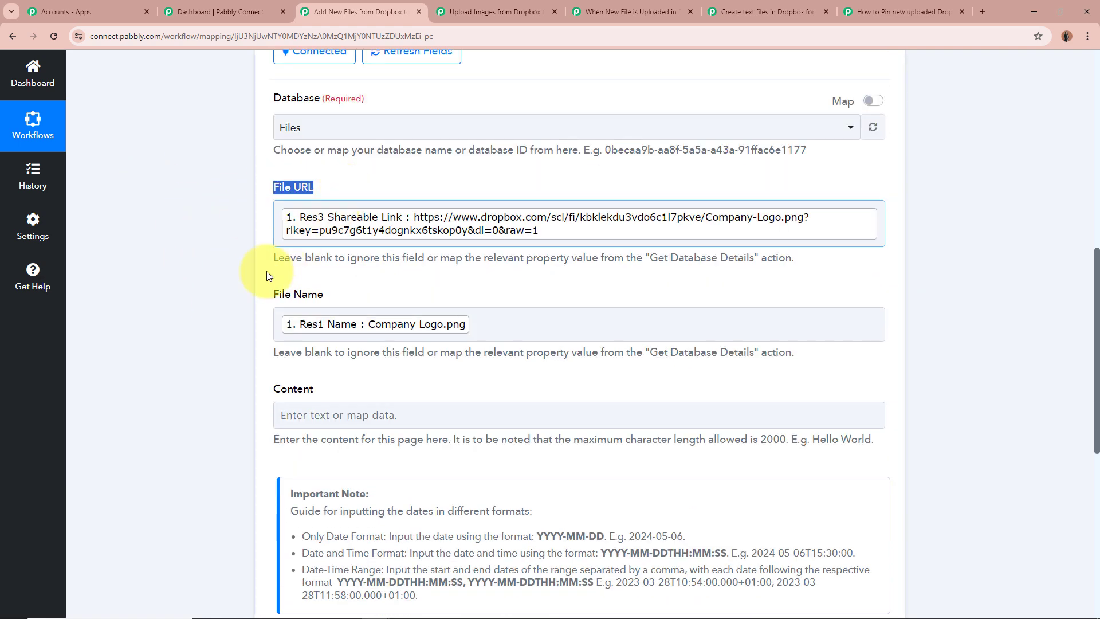
left_click_drag(269, 293, 368, 305)
left_click(217, 272)
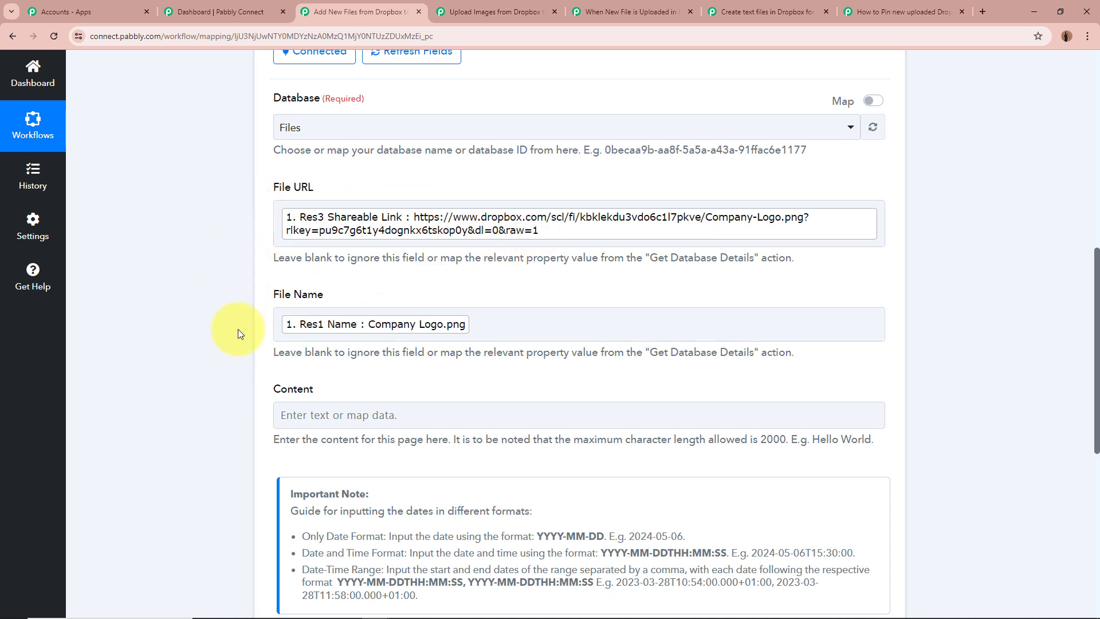
left_click_drag(270, 183, 368, 186)
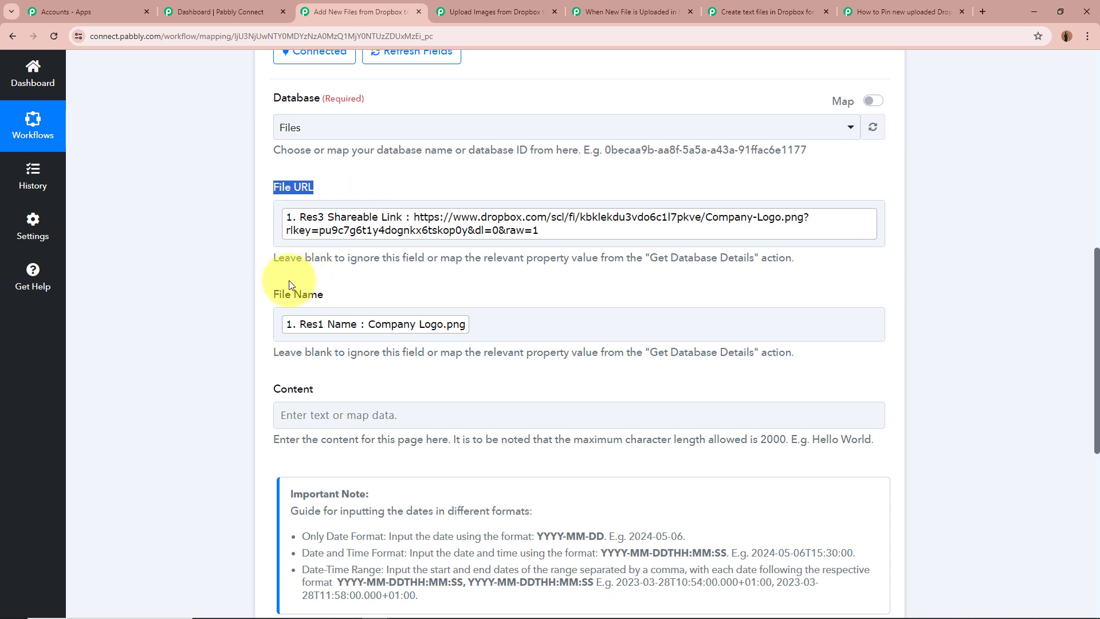
left_click(321, 300)
left_click_drag(320, 296, 278, 295)
left_click(170, 240)
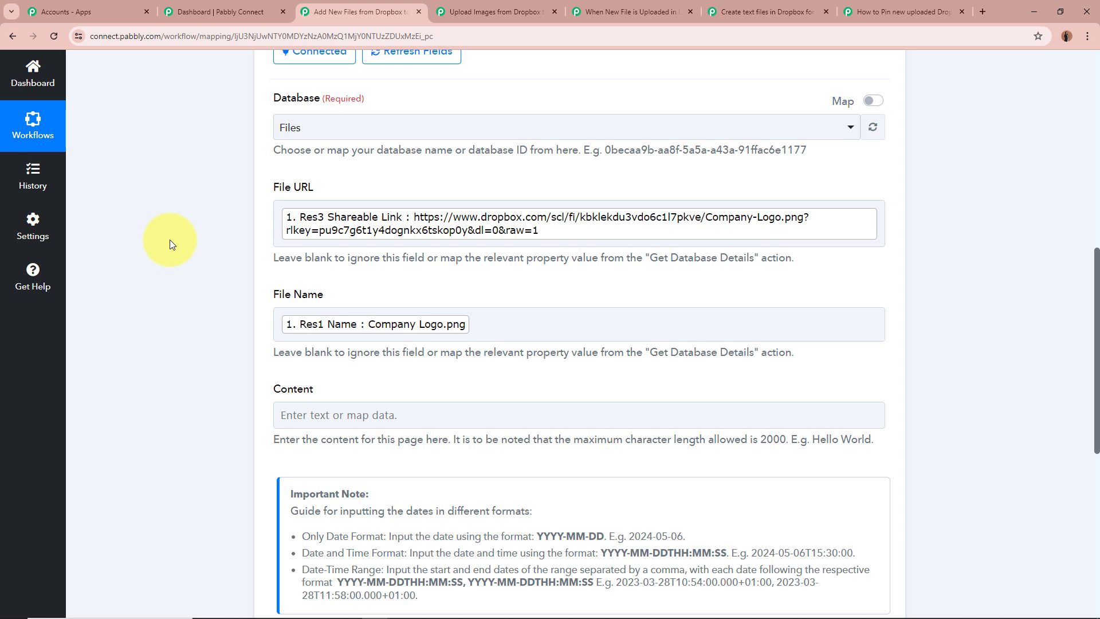
Try mapping Res3 Shareable Link from the Dropbox New File step into File URL, and remove the duplicate entry
left_click(881, 230)
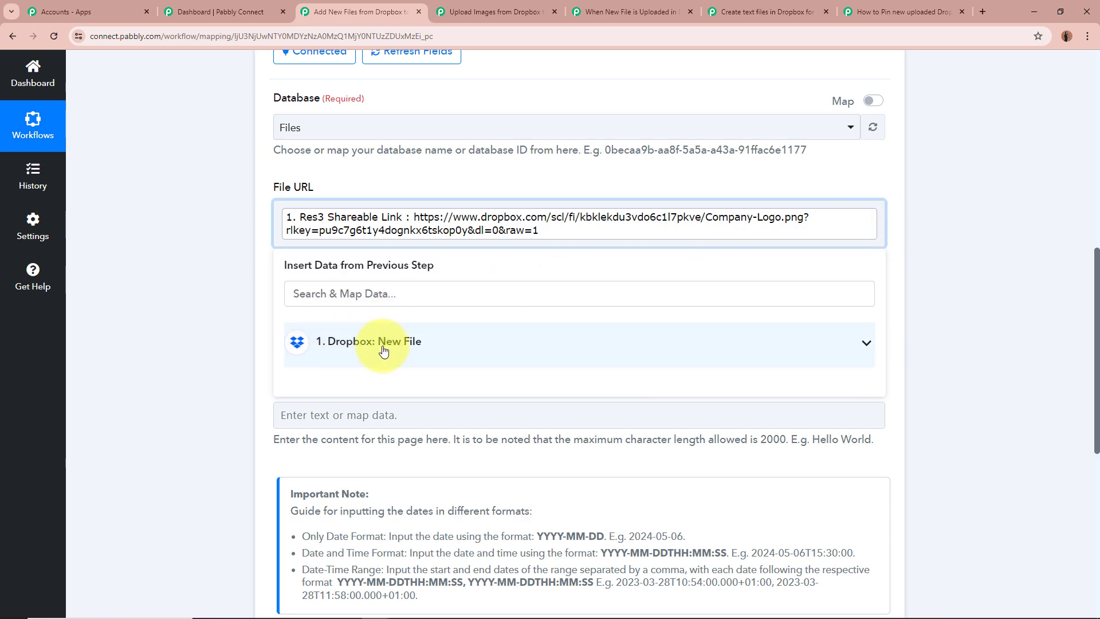
left_click(417, 347)
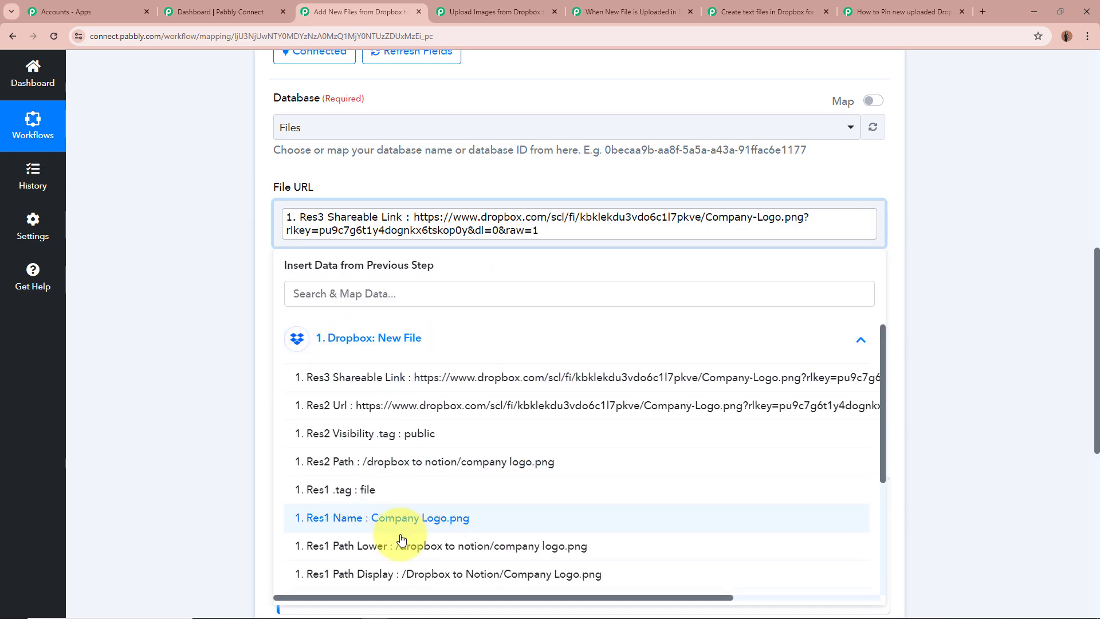
scroll(378, 533, "down", 3)
scroll(321, 504, "up", 4)
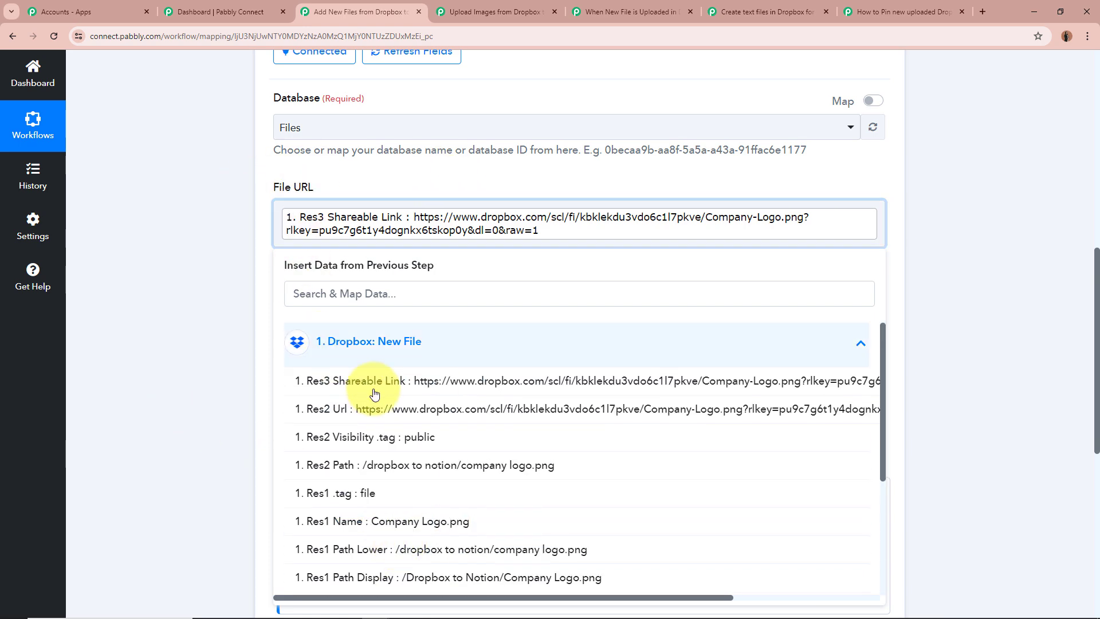
left_click(404, 383)
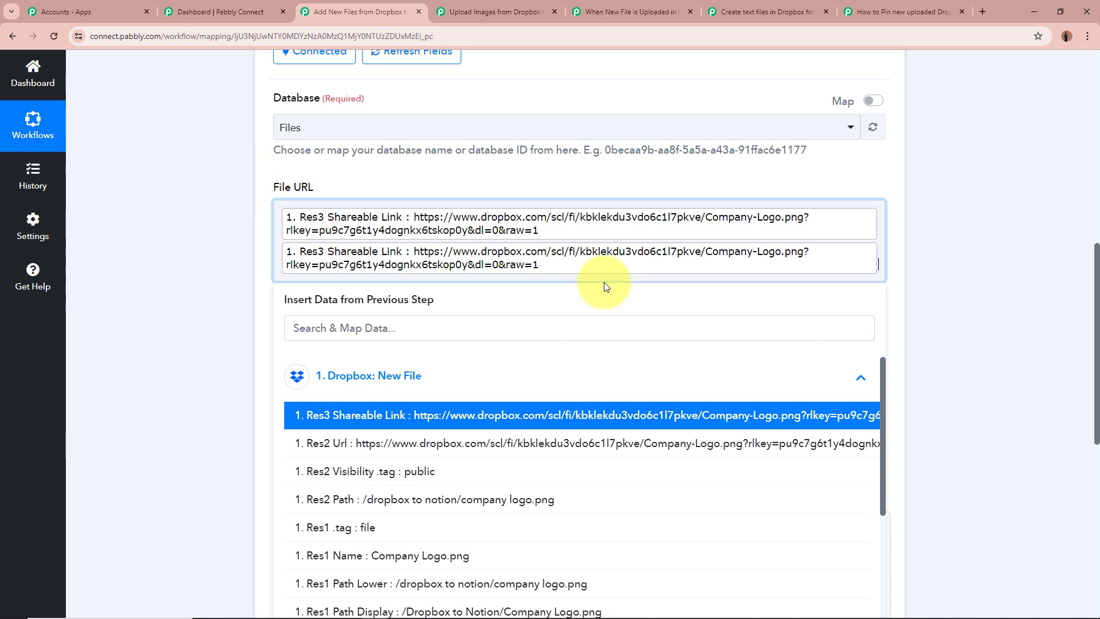
key("BackSpace")
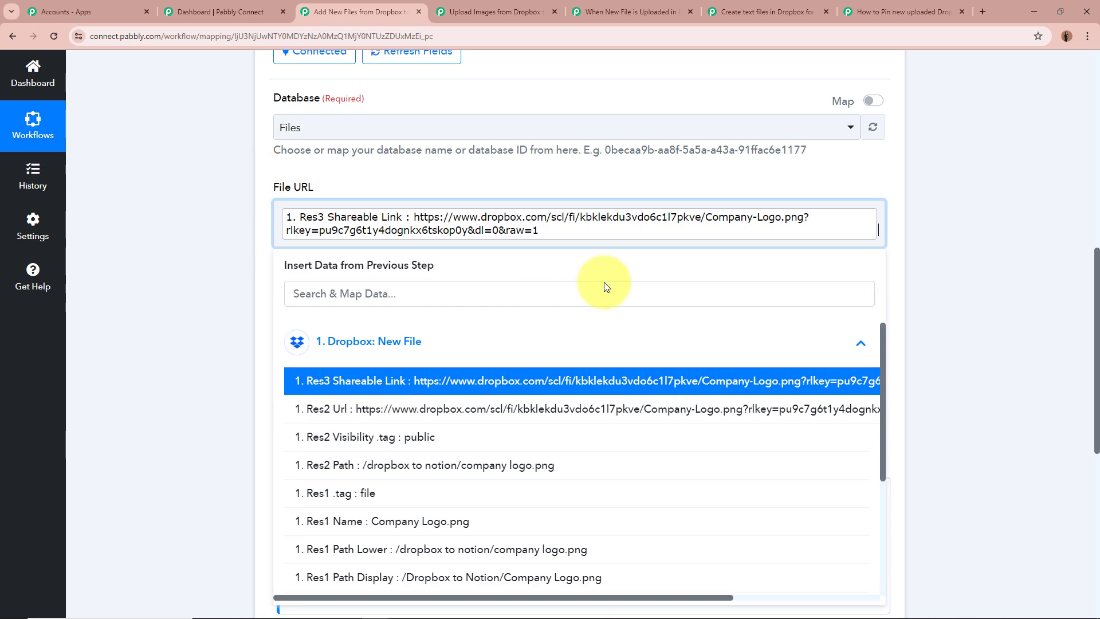
left_click(265, 207)
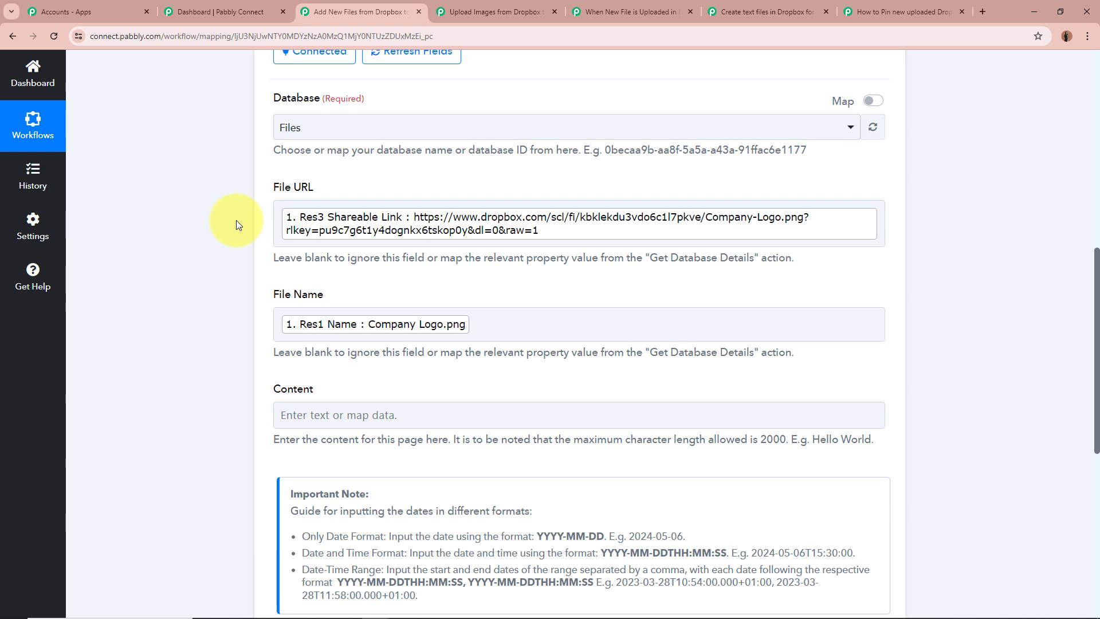
Review the remaining fields of the Notion action and expand its received response
scroll(236, 219, "up", 8)
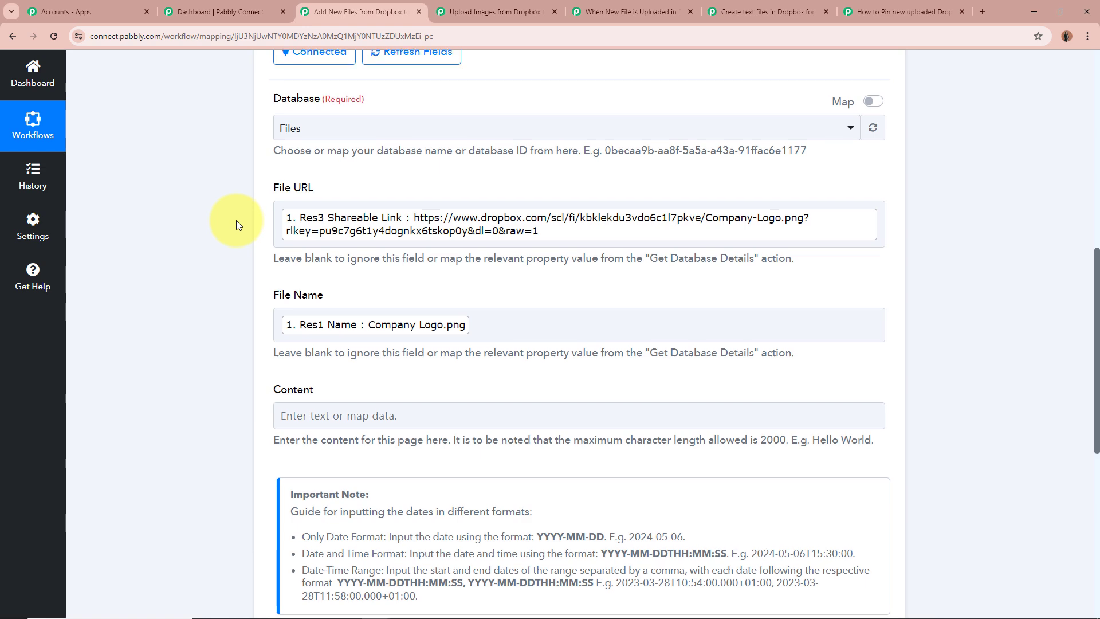
scroll(236, 221, "down", 6)
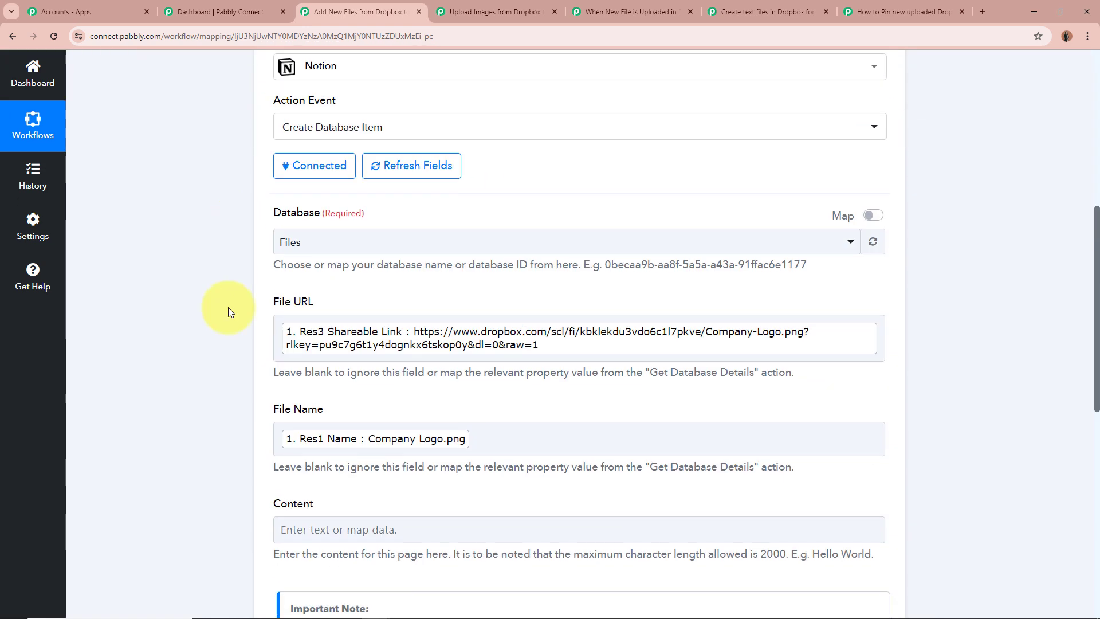
scroll(180, 295, "down", 3)
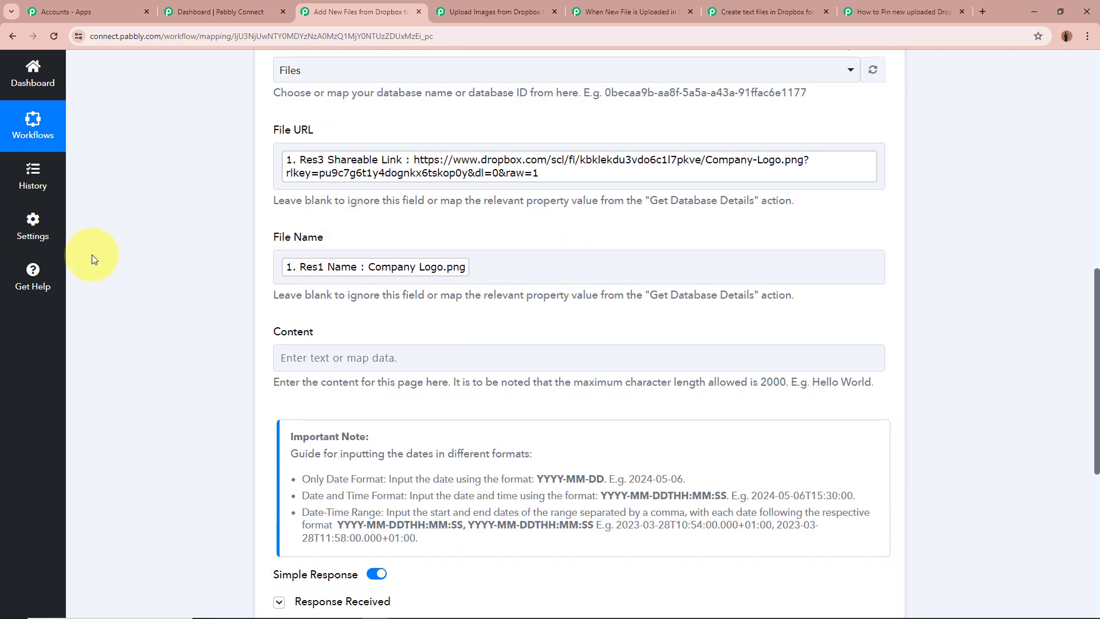
scroll(174, 271, "down", 6)
scroll(174, 269, "down", 1)
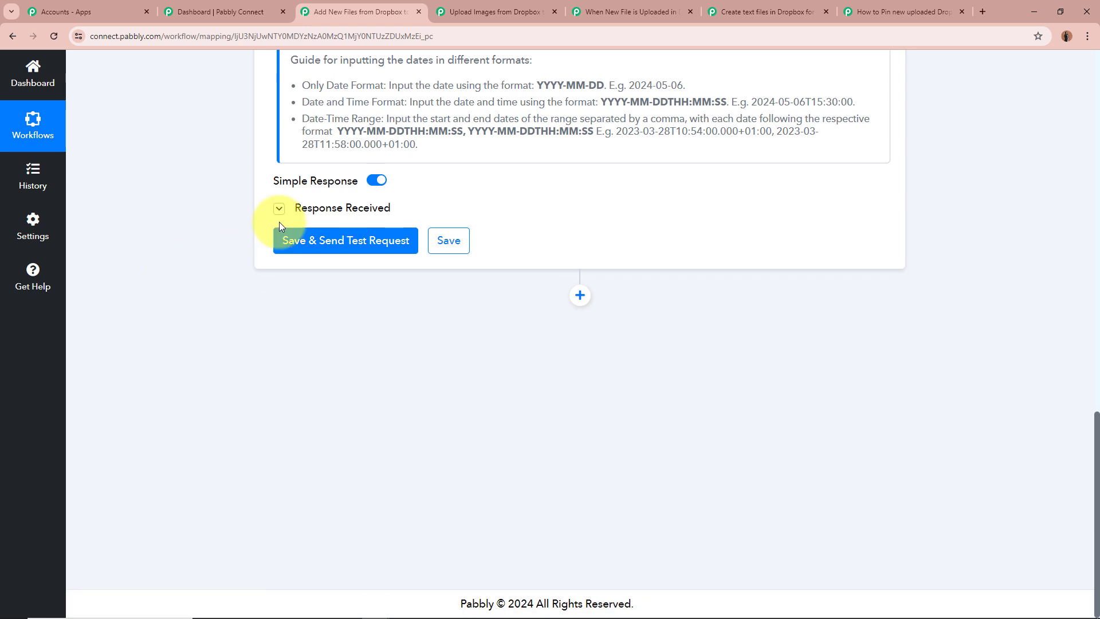
left_click(280, 209)
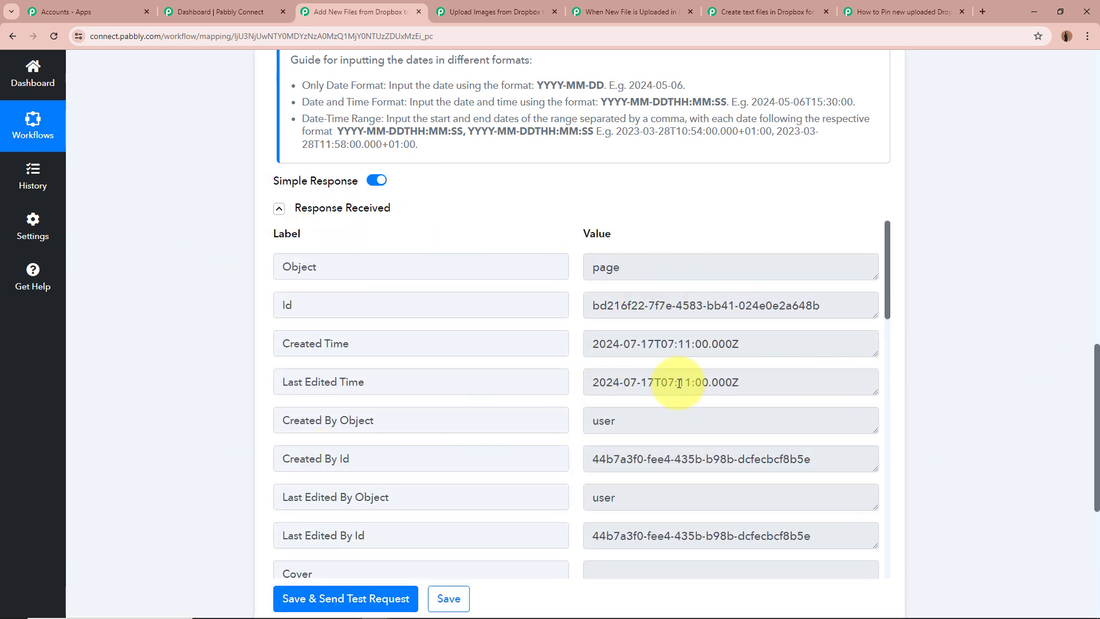
Collapse the Notion action and switch to the open workflow Upload Images from Dropbox to WooCommerce
scroll(946, 423, "up", 4)
scroll(946, 424, "up", 9)
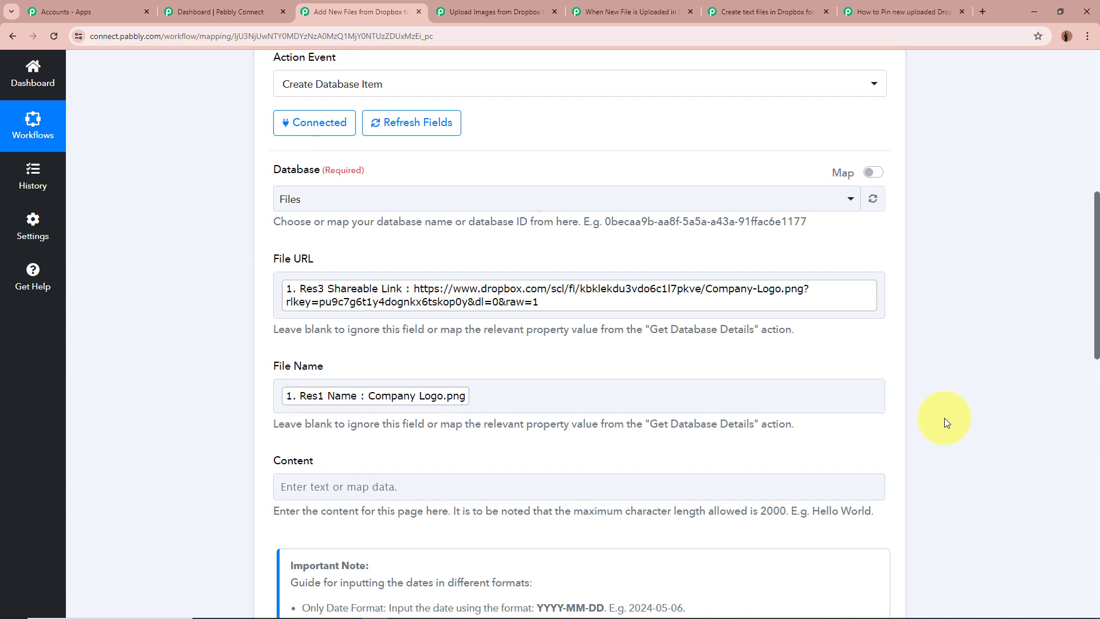
left_click(571, 194)
scroll(570, 194, "up", 5)
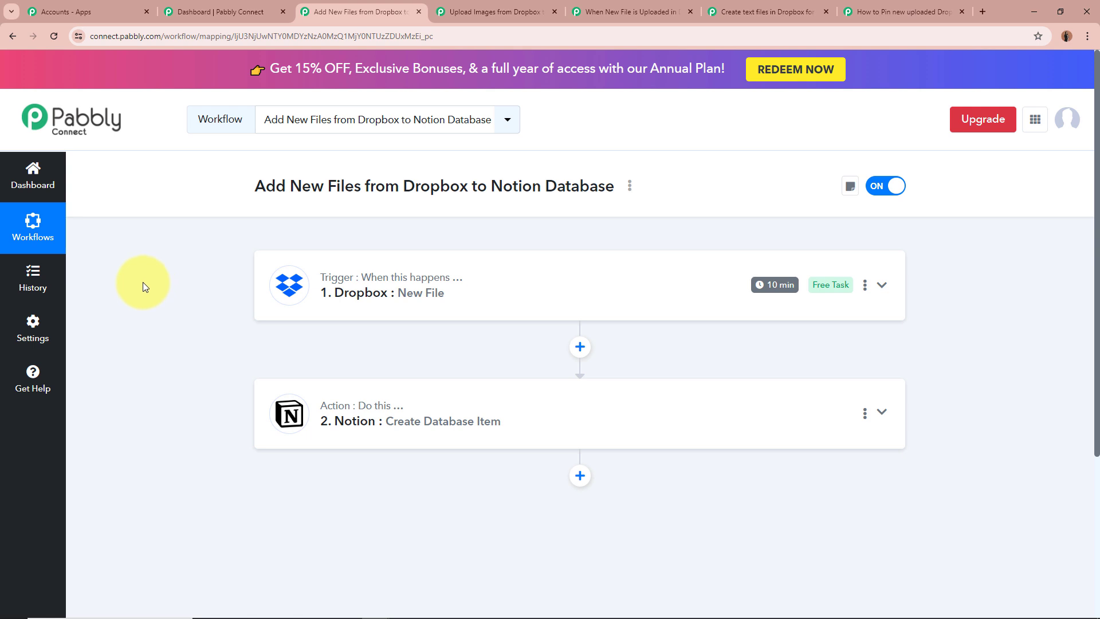
left_click(520, 8)
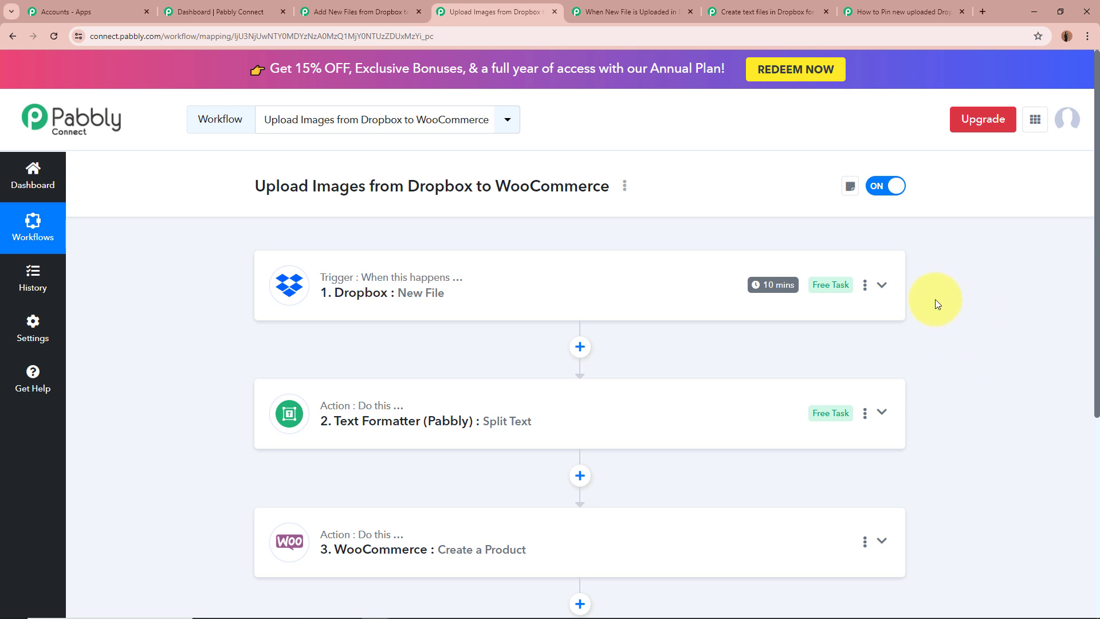
Expand the Dropbox New File trigger and examine its trigger event and Folder Path settings
left_click(882, 284)
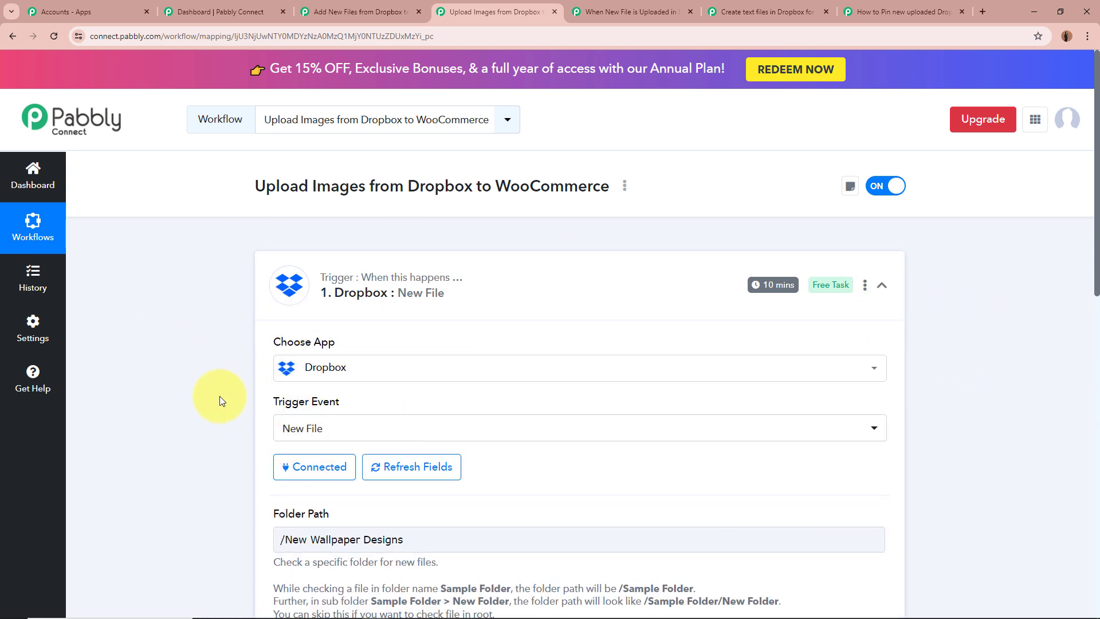
scroll(220, 399, "down", 1)
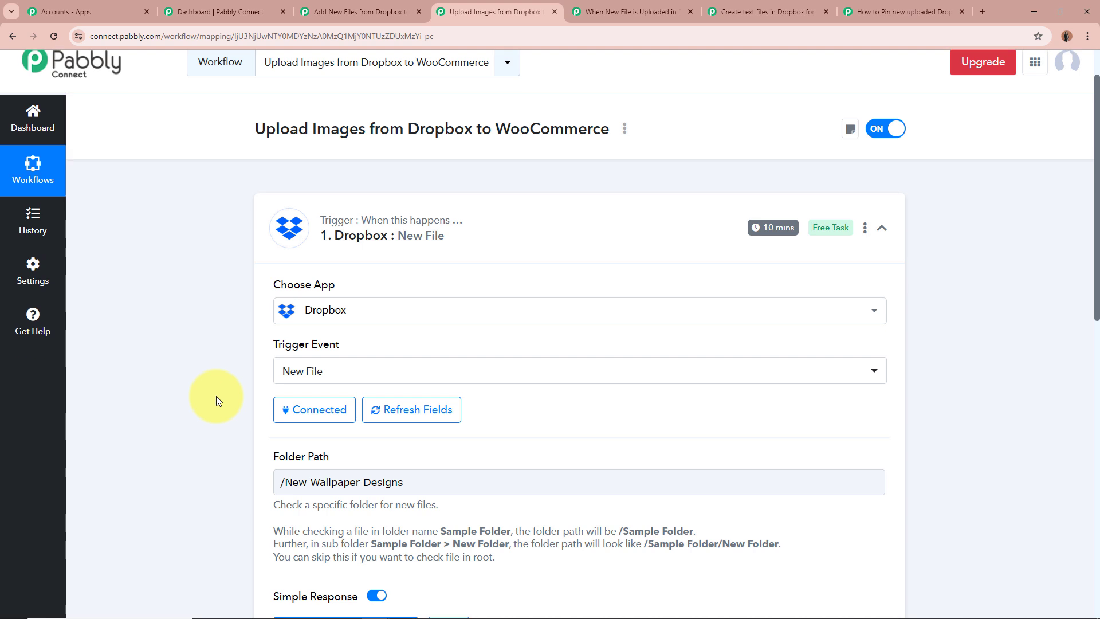
scroll(215, 396, "down", 3)
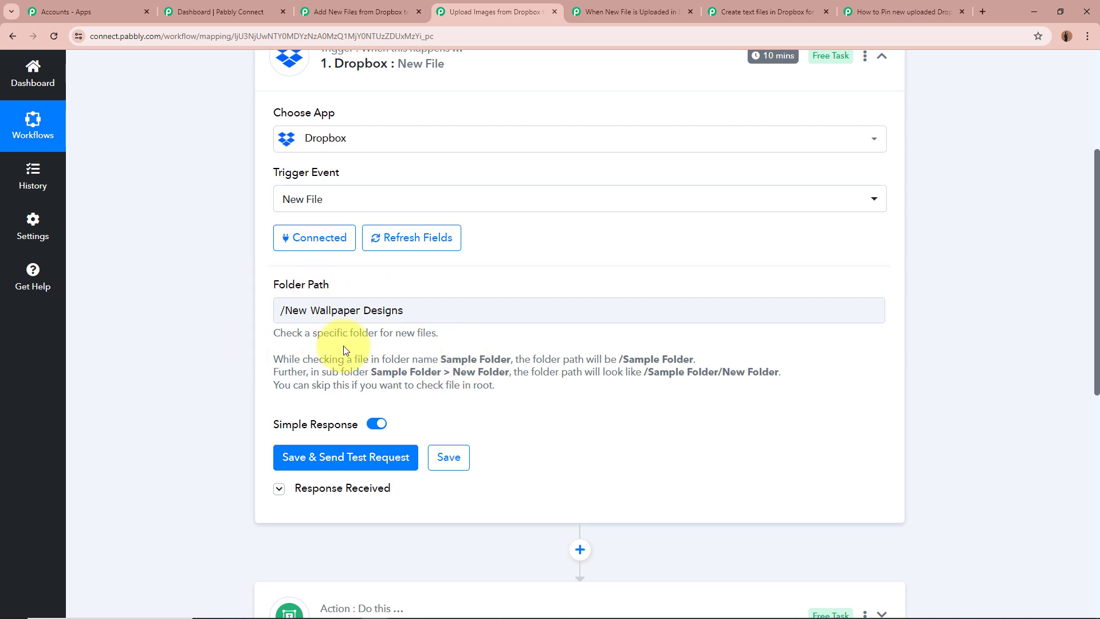
left_click_drag(280, 333, 513, 370)
left_click(513, 370)
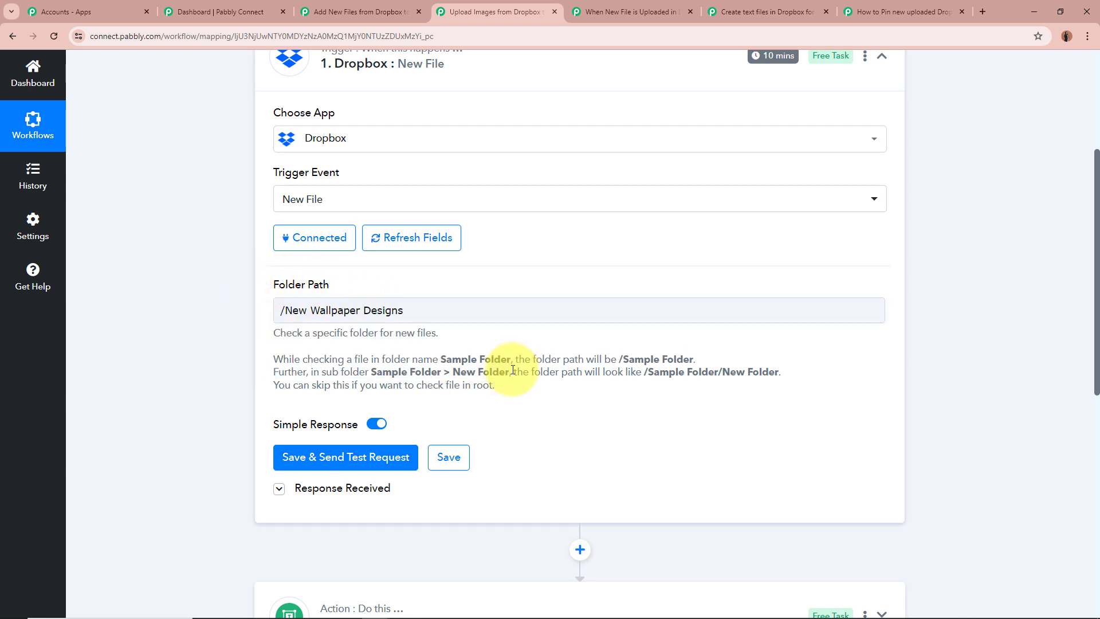
Review the response received by the Dropbox trigger, especially the Res1 Name value, and collapse the trigger
left_click(279, 489)
scroll(232, 424, "down", 5)
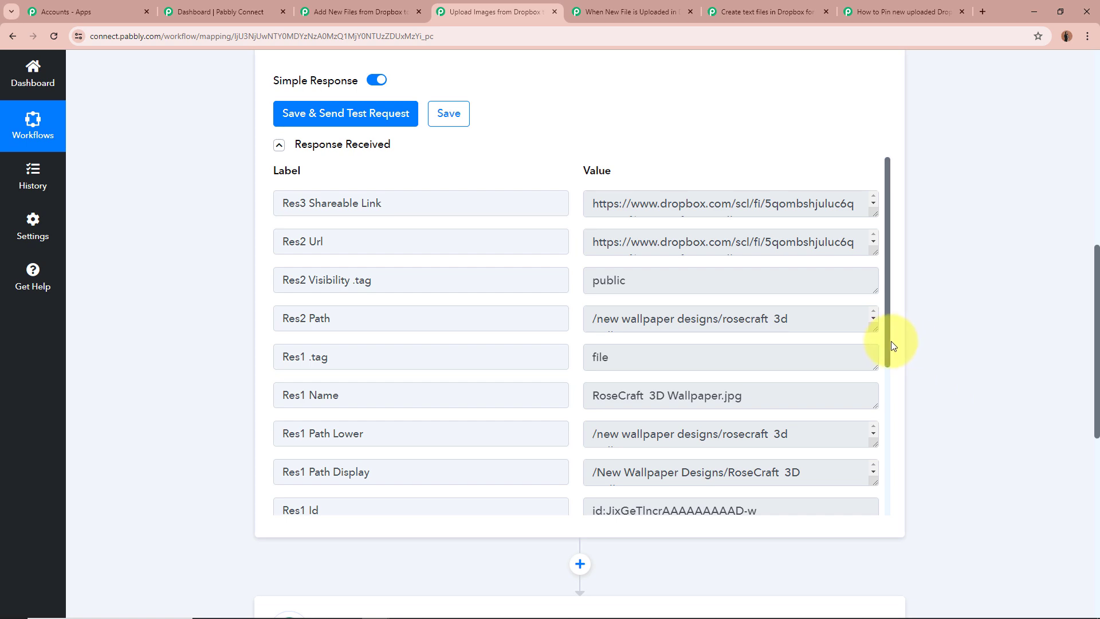
left_click_drag(889, 355, 887, 280)
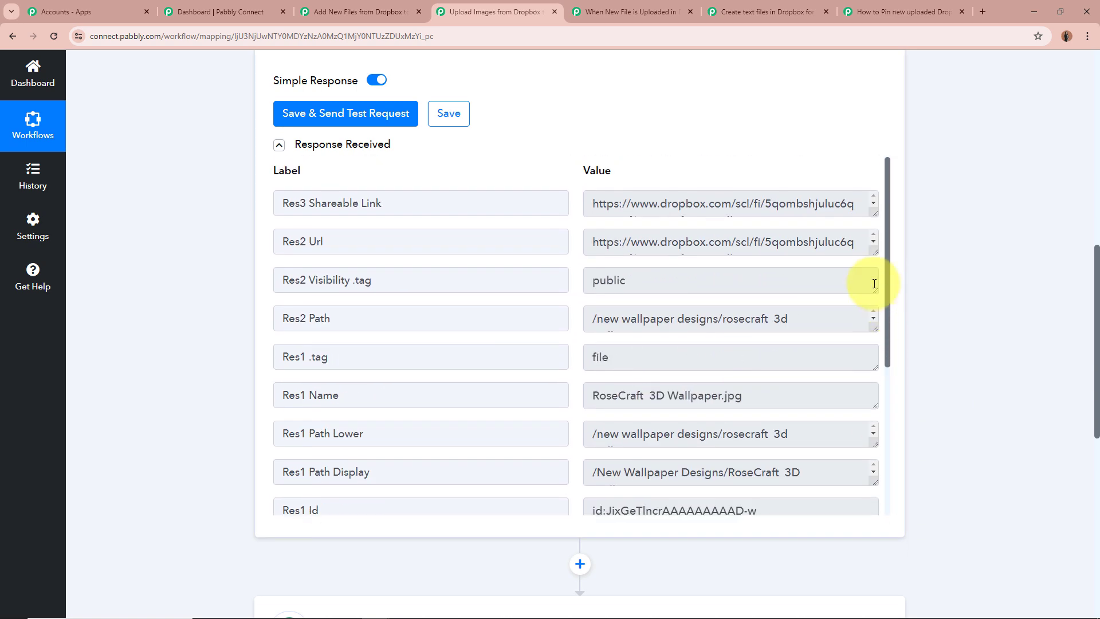
left_click_drag(640, 395, 779, 404)
left_click(779, 404)
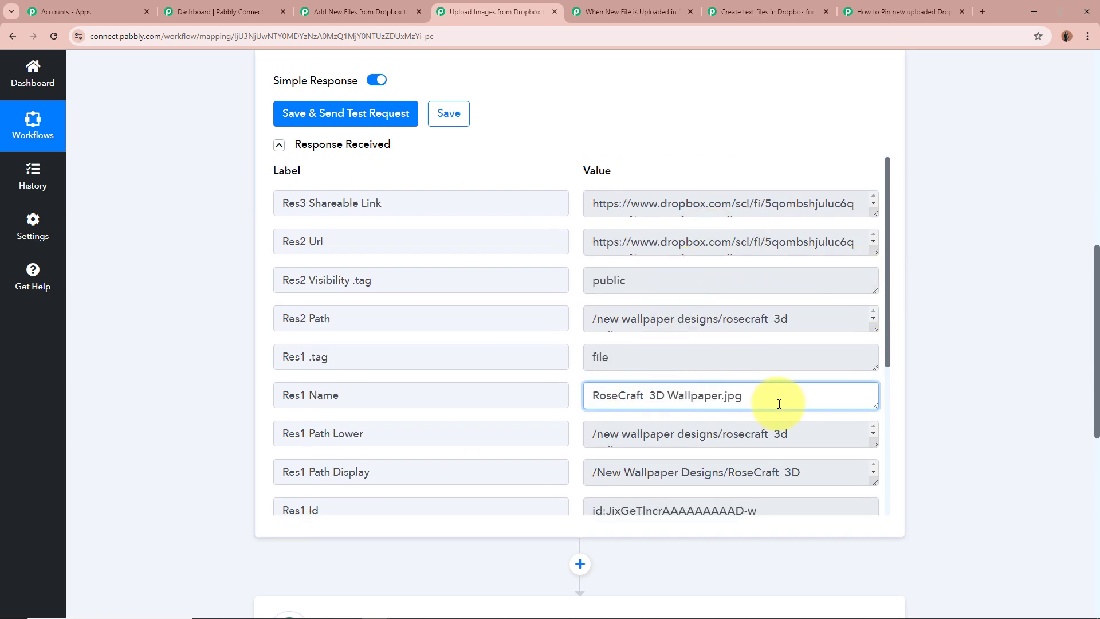
scroll(777, 400, "down", 4)
scroll(1003, 381, "up", 5)
scroll(988, 378, "up", 5)
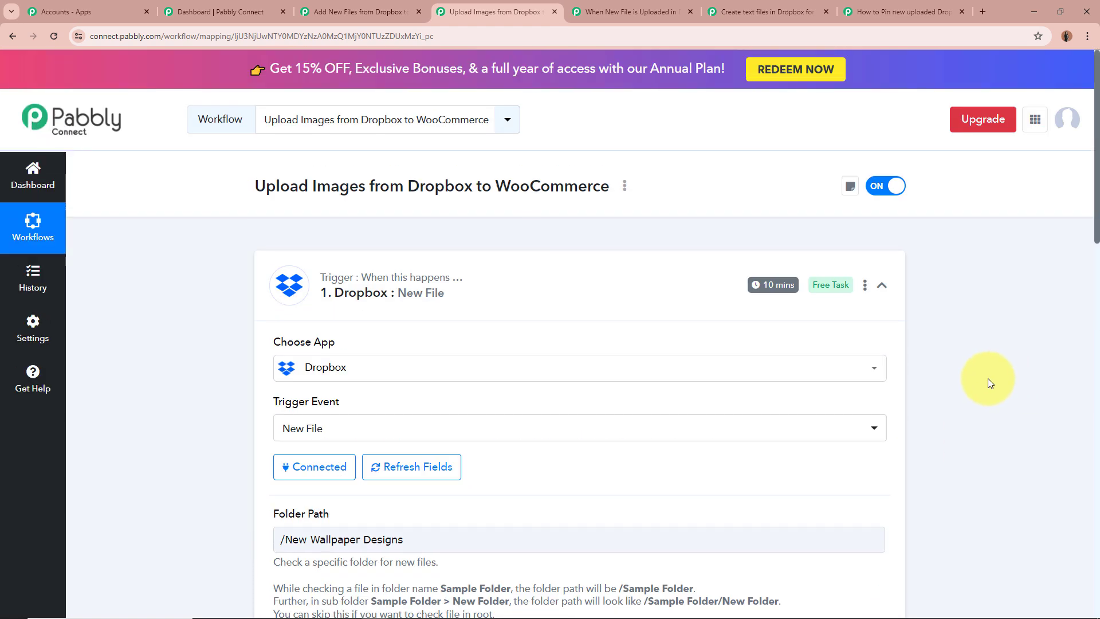
left_click(880, 286)
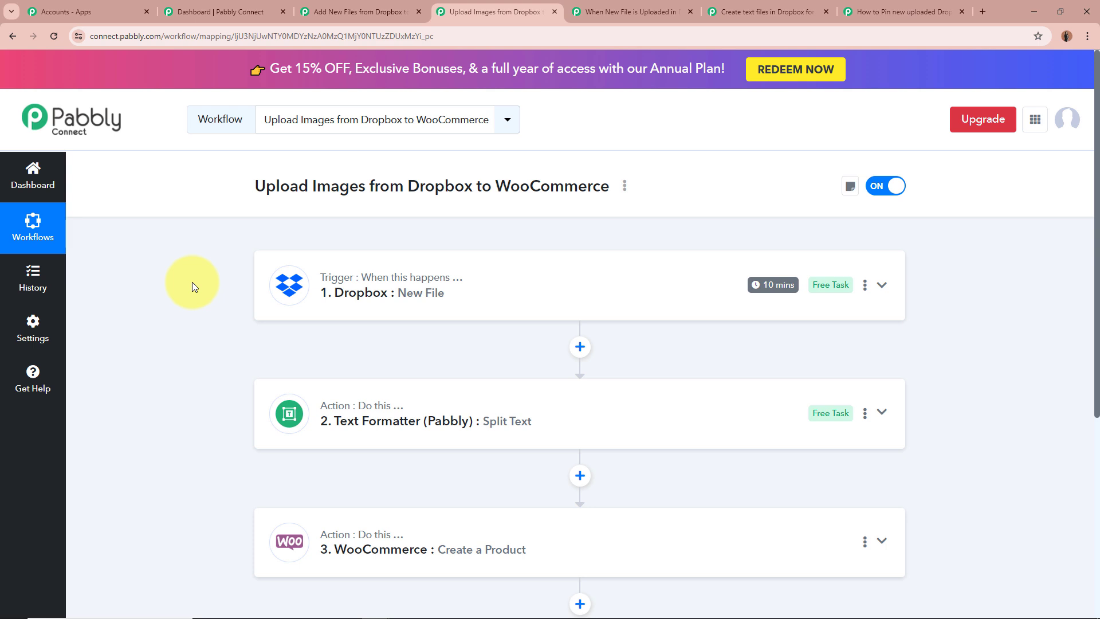
Expand the WooCommerce Create a Product action and examine how its Product Name field is mapped
scroll(191, 284, "down", 4)
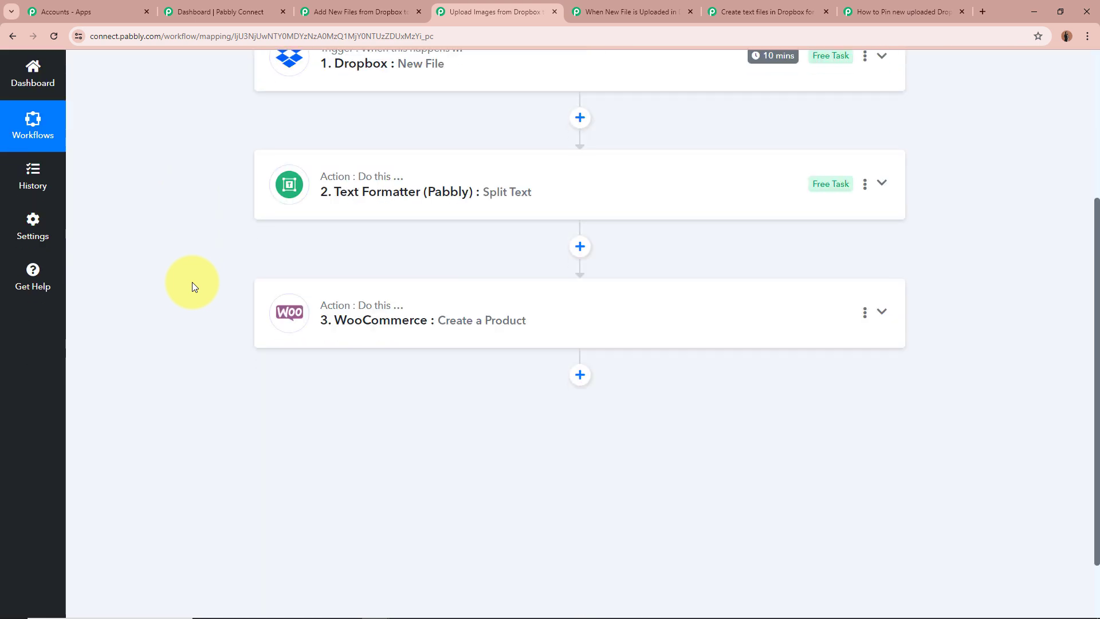
left_click(893, 309)
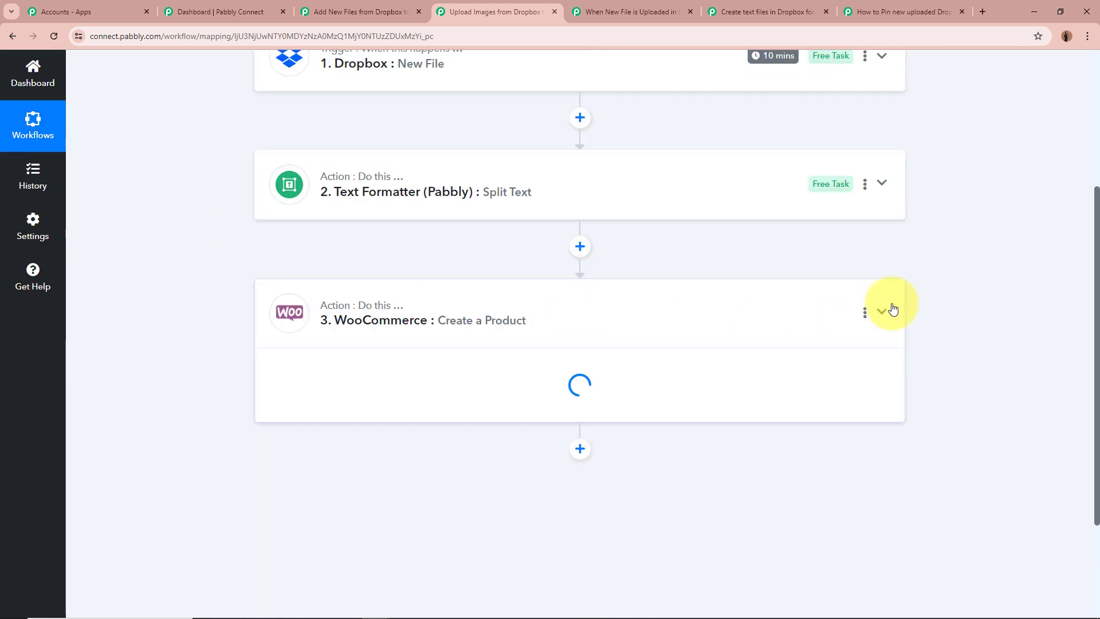
scroll(258, 346, "down", 2)
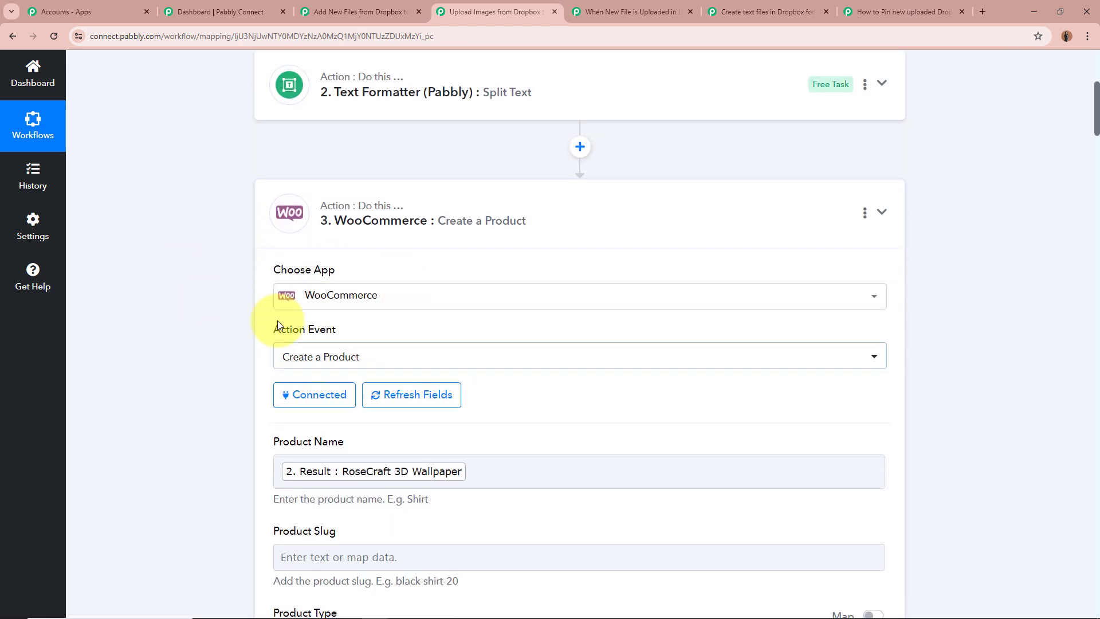
scroll(183, 351, "down", 2)
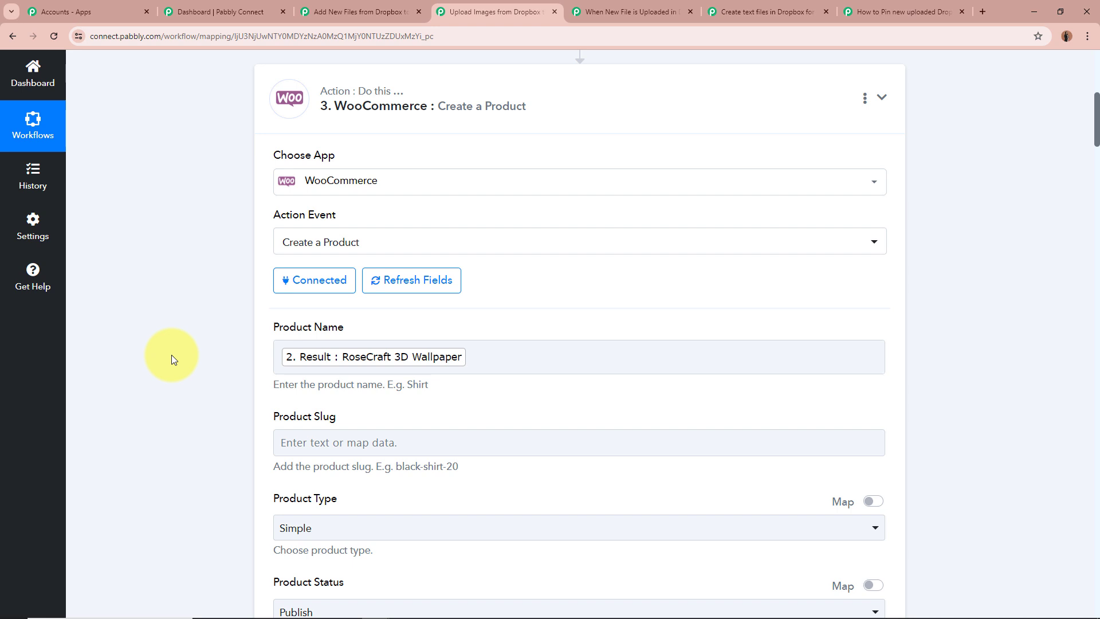
scroll(171, 355, "down", 1)
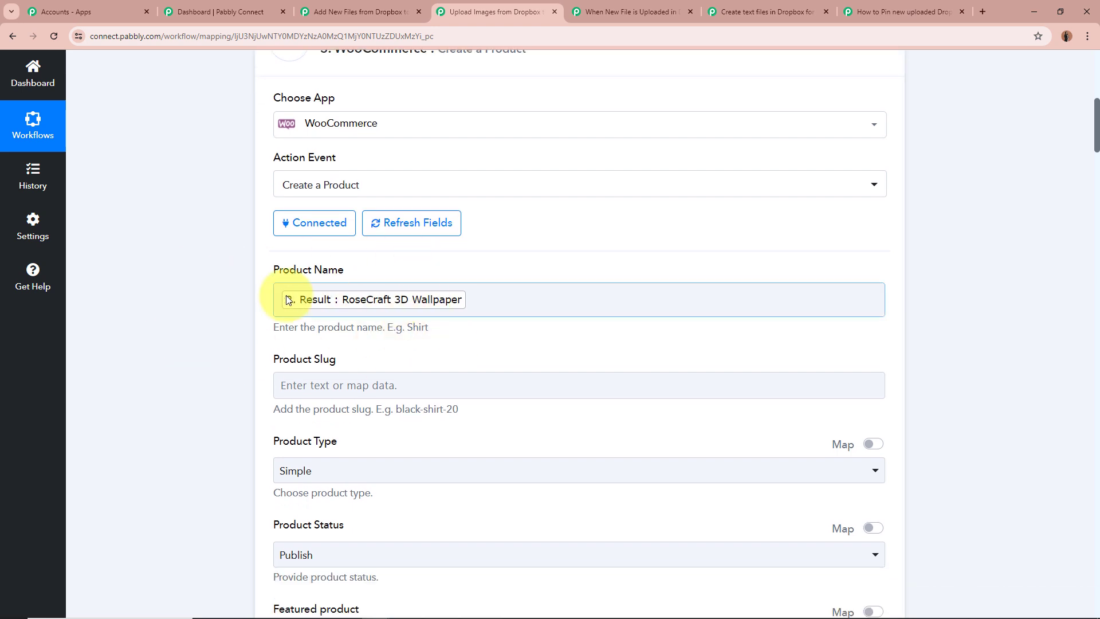
scroll(468, 300, "up", 6)
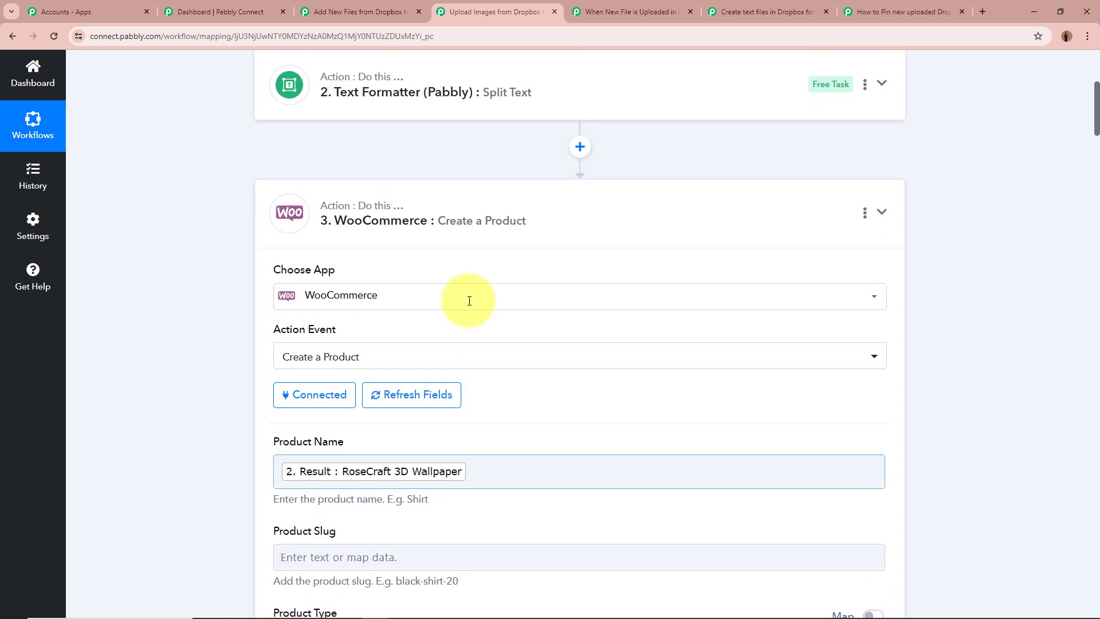
Reopen the Dropbox trigger's response, highlight the file extension in the Res1 Name value, and collapse the trigger
left_click(523, 118)
scroll(224, 287, "down", 5)
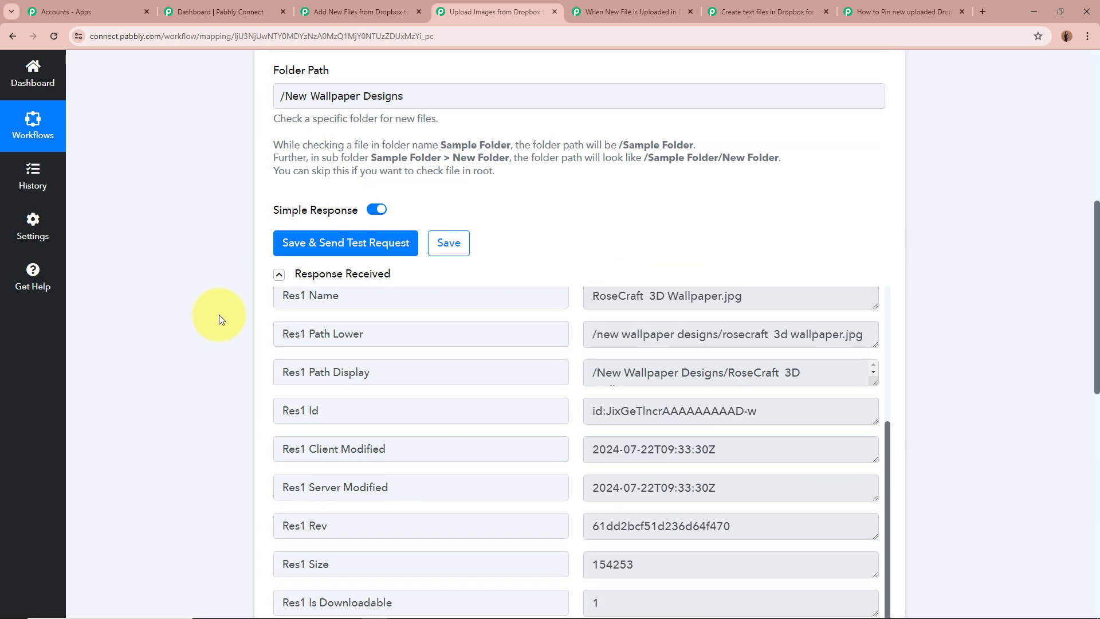
scroll(596, 428, "up", 1)
left_click_drag(594, 354, 758, 354)
left_click(758, 355)
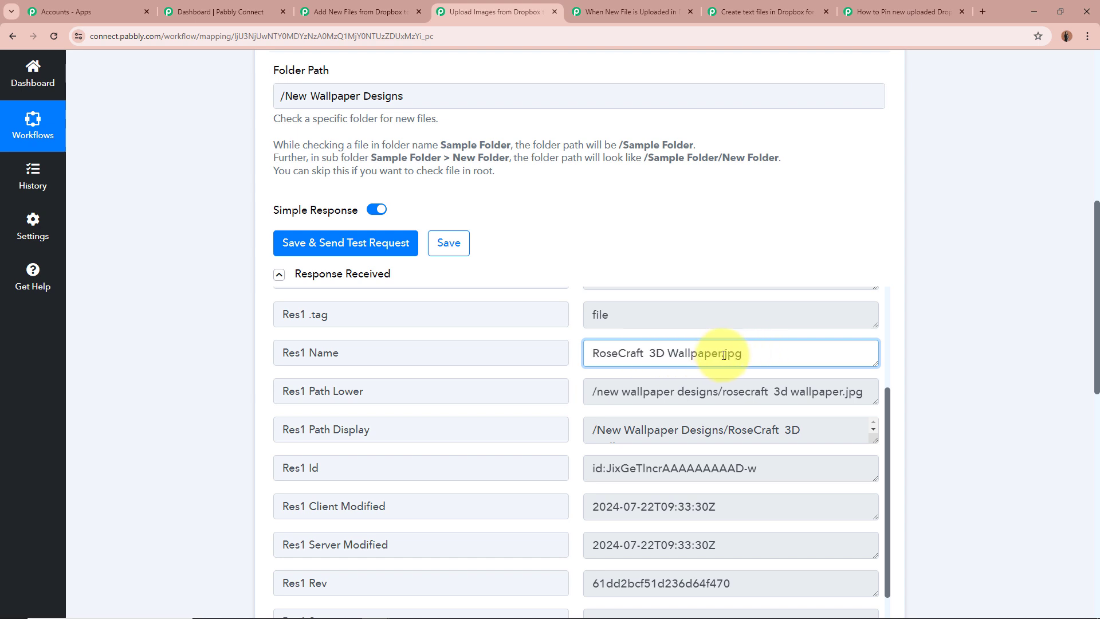
left_click_drag(723, 355, 747, 356)
left_click(750, 355)
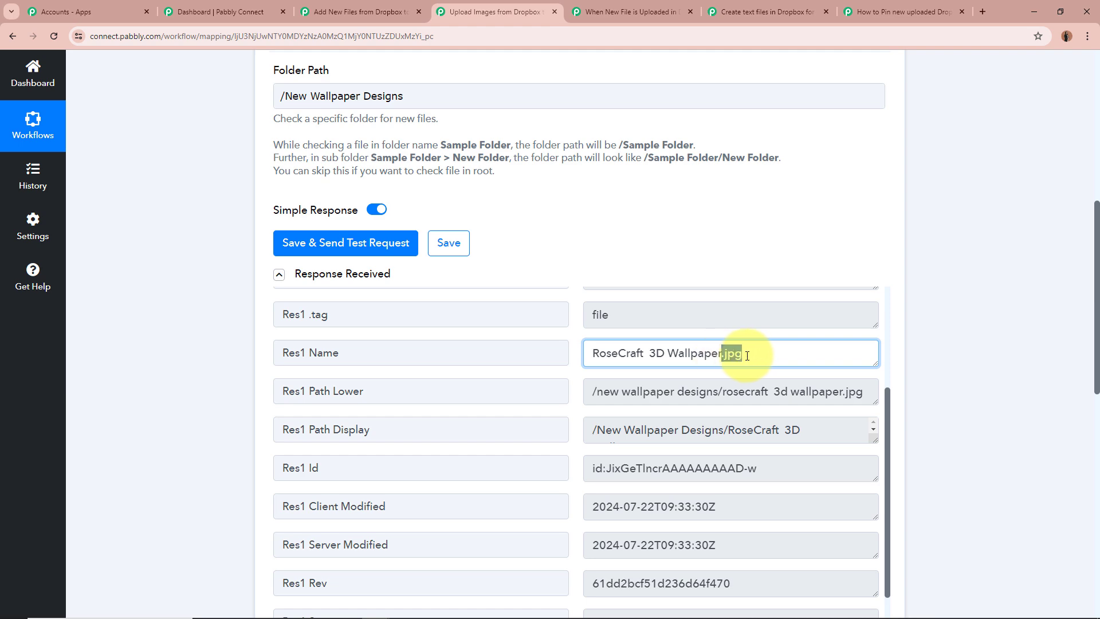
left_click(748, 356)
scroll(879, 351, "up", 5)
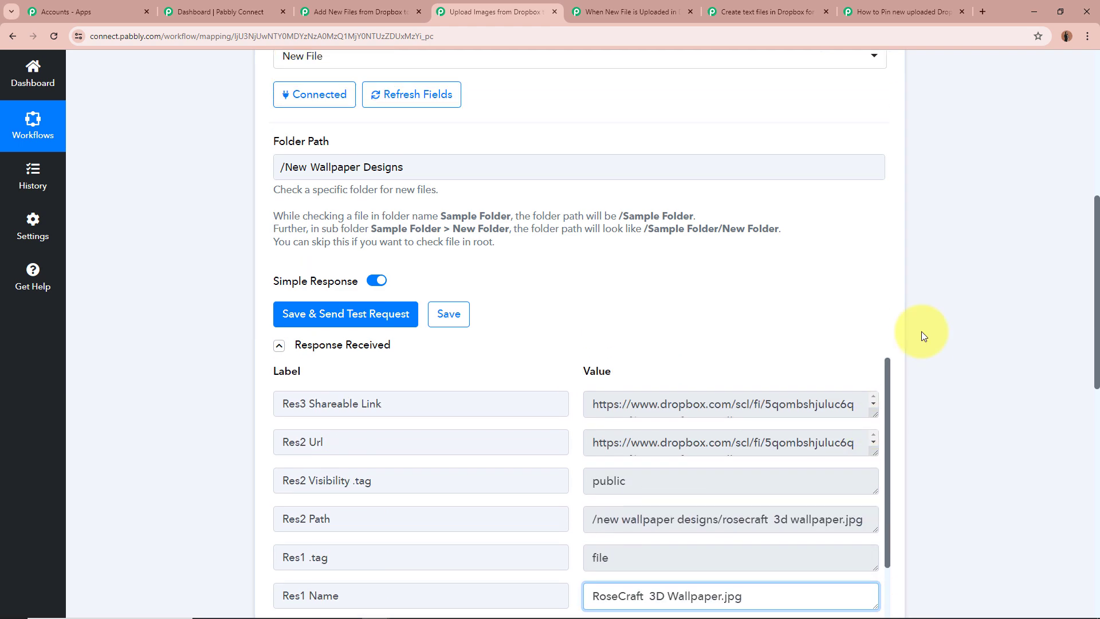
scroll(831, 287, "up", 10)
left_click(658, 275)
Expand the Text Formatter Split Text action and examine its Text to Split, Separator and Segment Index fields
left_click(428, 422)
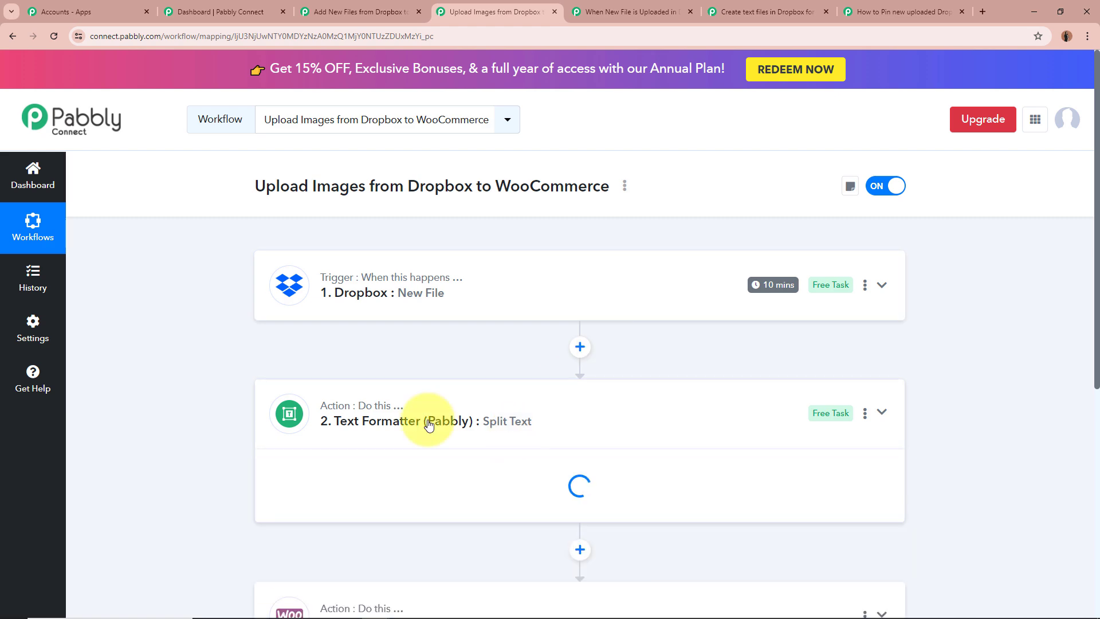
scroll(190, 376, "down", 3)
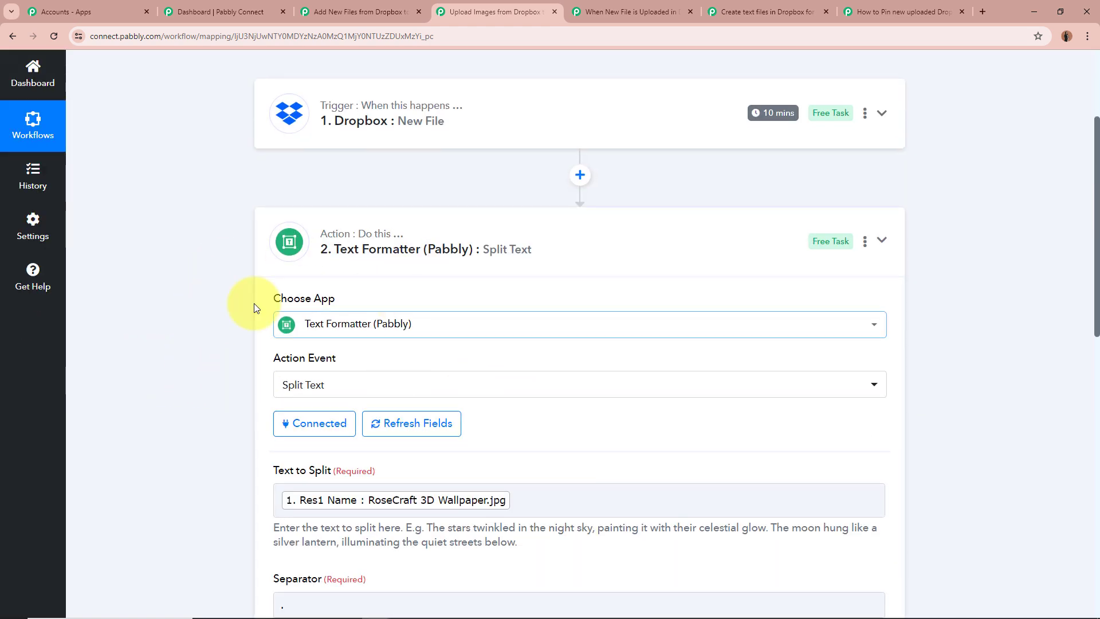
scroll(194, 310, "down", 2)
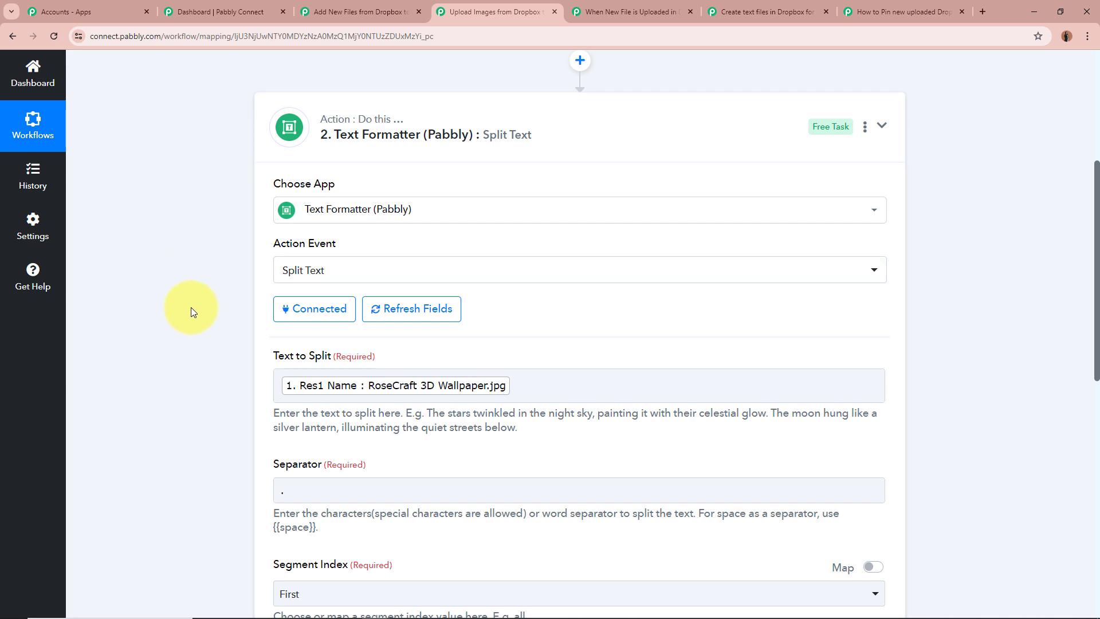
scroll(191, 307, "down", 1)
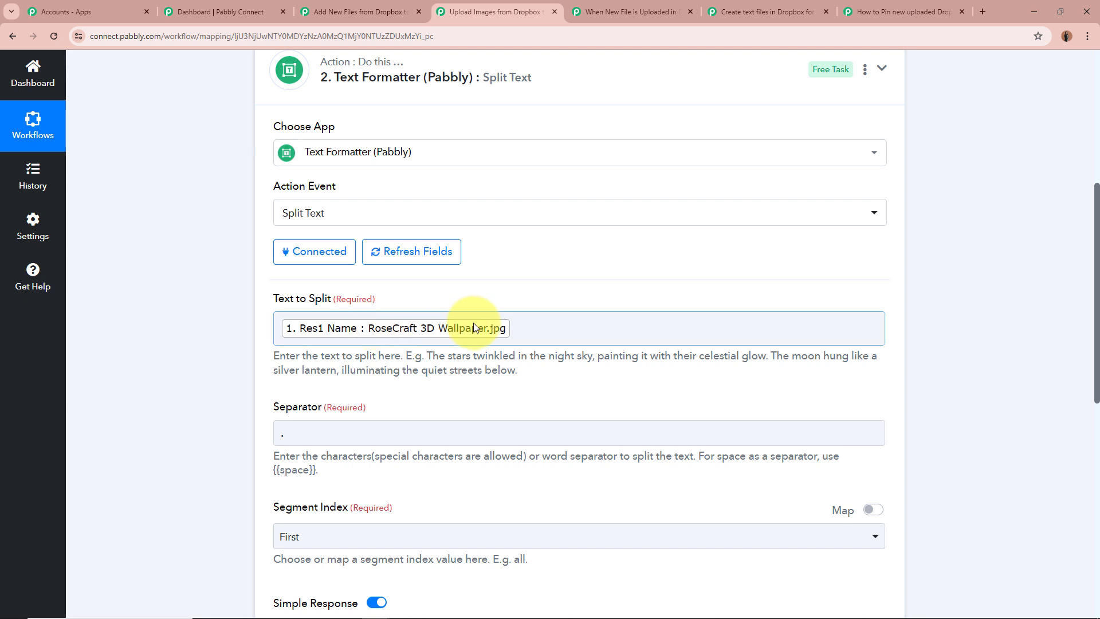
scroll(473, 322, "down", 2)
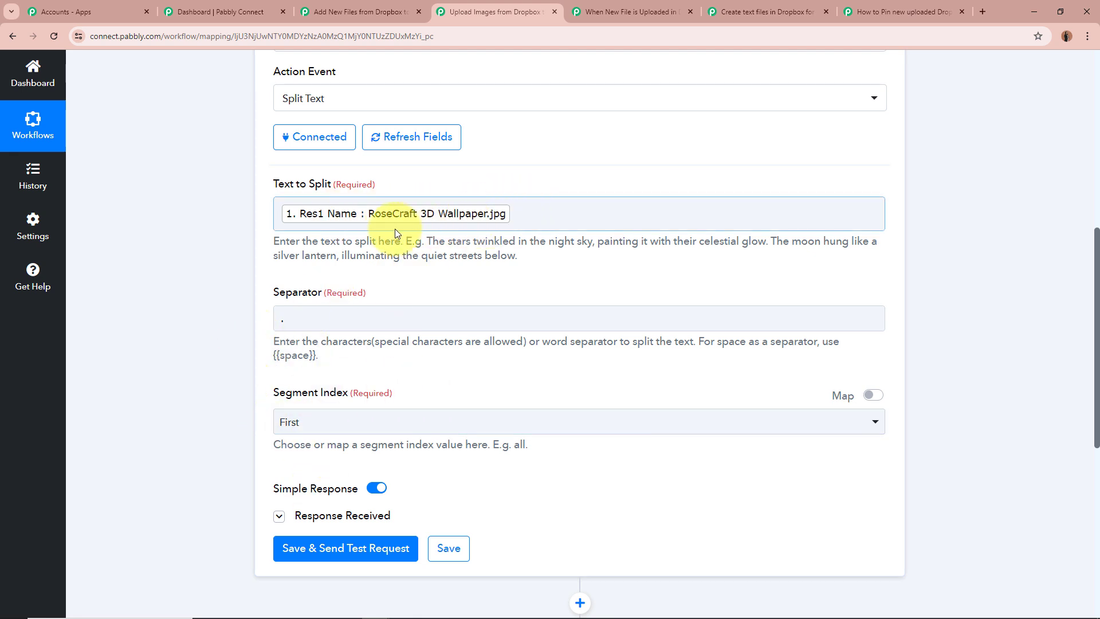
Expand the response received by the Split Text action and check the Result value
scroll(253, 333, "down", 3)
left_click(280, 344)
scroll(265, 362, "down", 2)
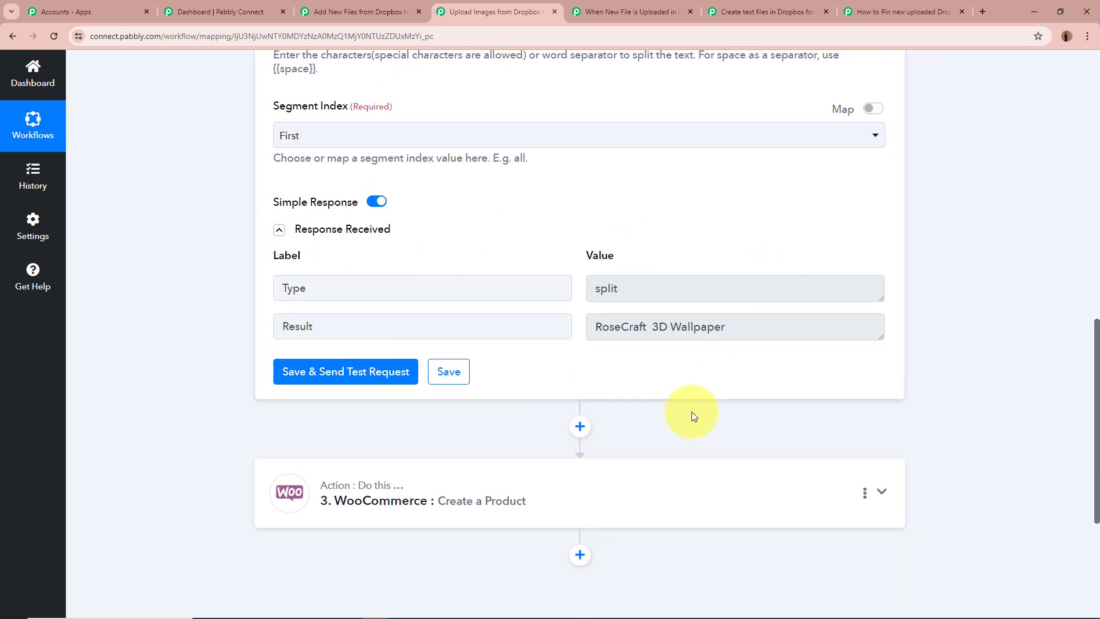
left_click_drag(593, 327, 787, 324)
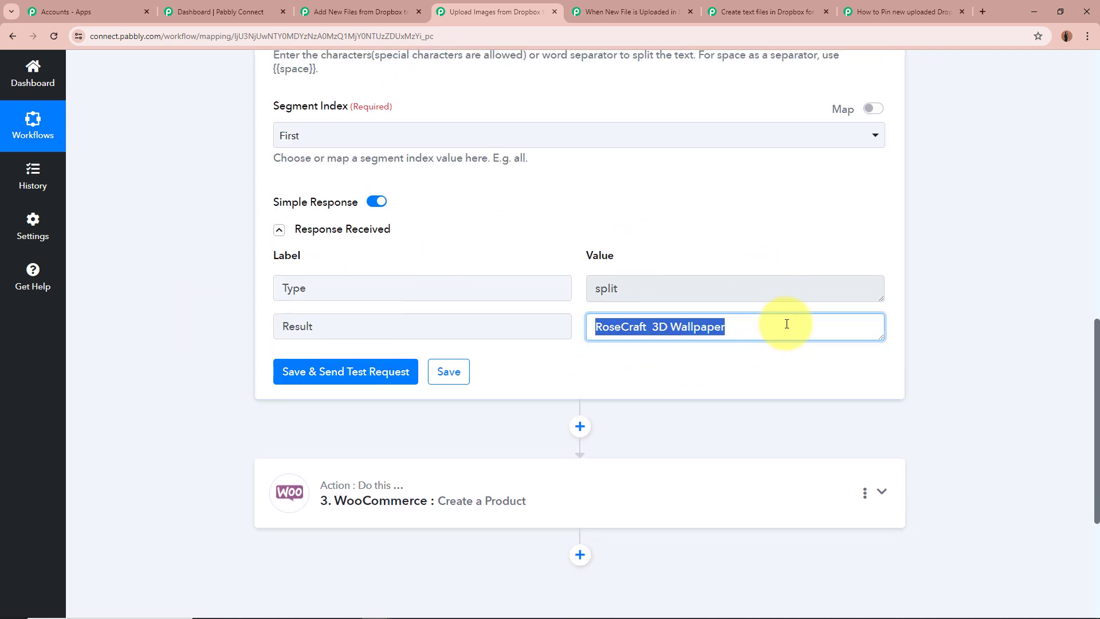
left_click(786, 323)
left_click_drag(596, 327, 745, 325)
scroll(880, 355, "down", 1)
scroll(880, 355, "down", 3)
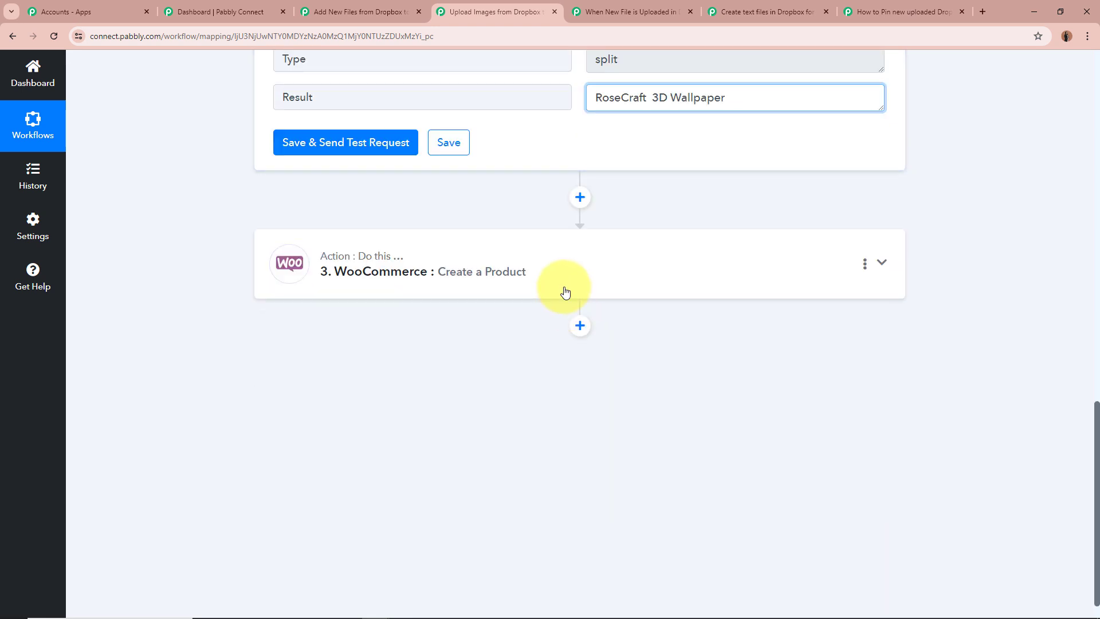
Open the WooCommerce Create a Product action again and review its fields from Product Name through prices to Line Item - Image URL
left_click(562, 290)
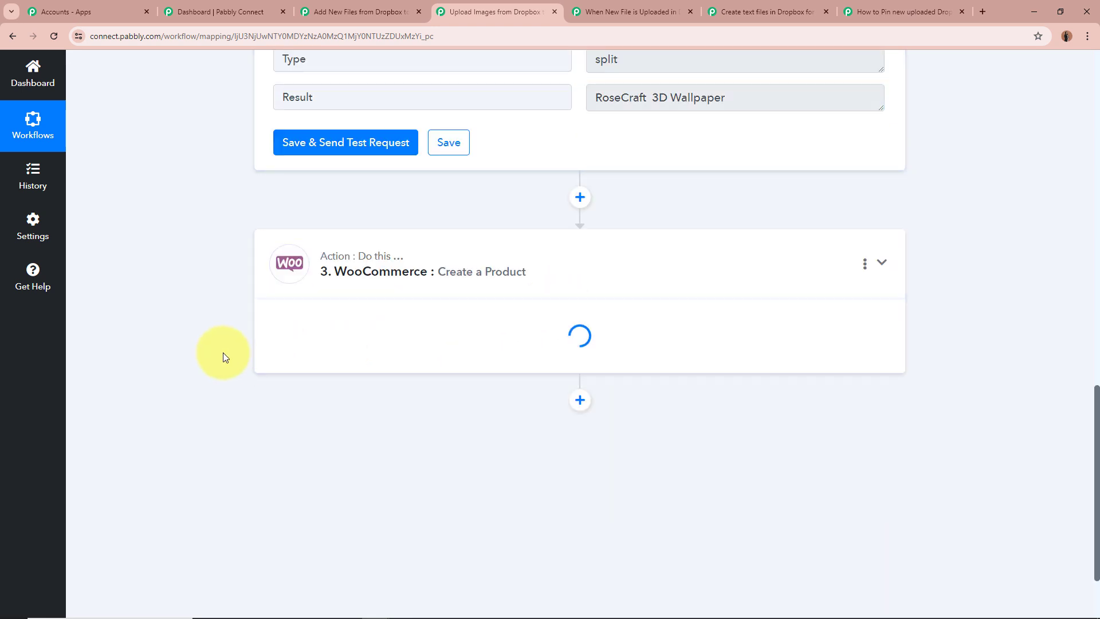
scroll(438, 422, "down", 4)
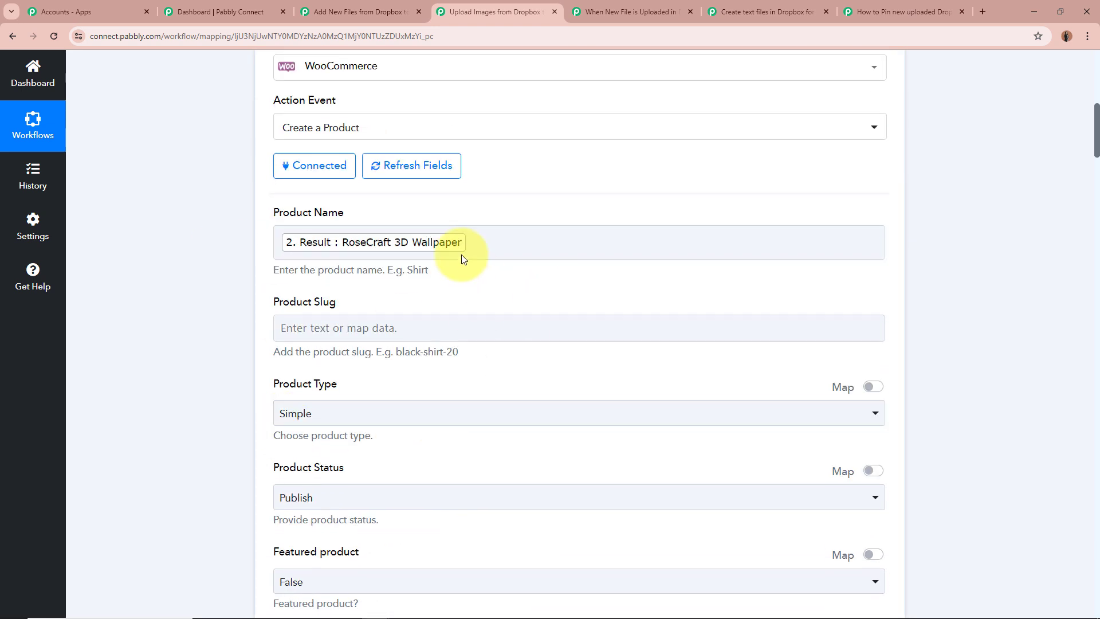
scroll(216, 274, "down", 2)
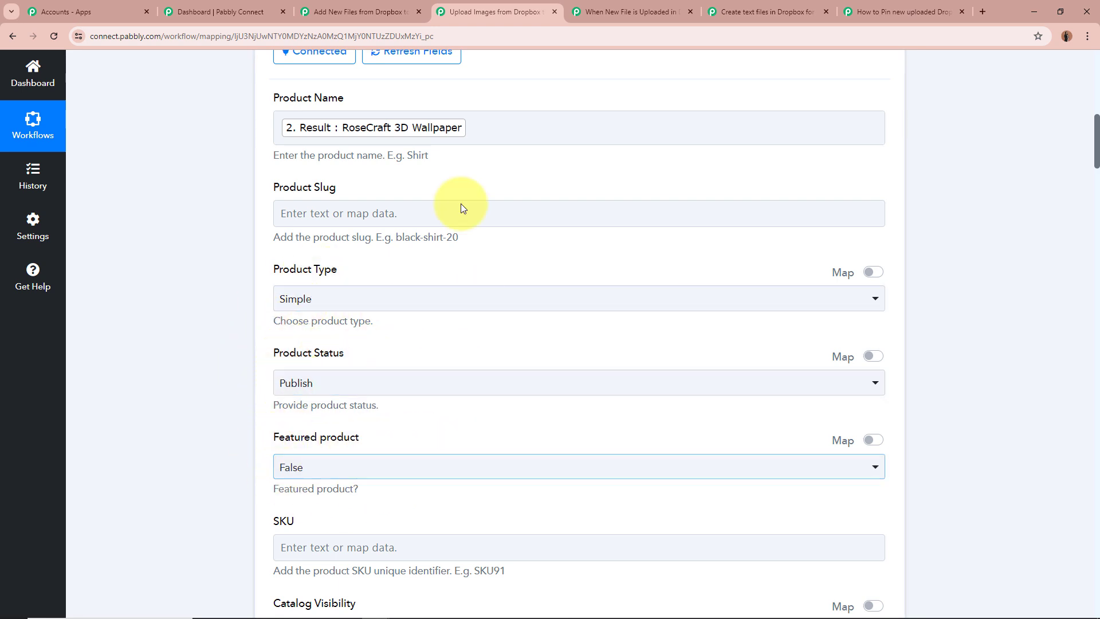
scroll(676, 376, "down", 7)
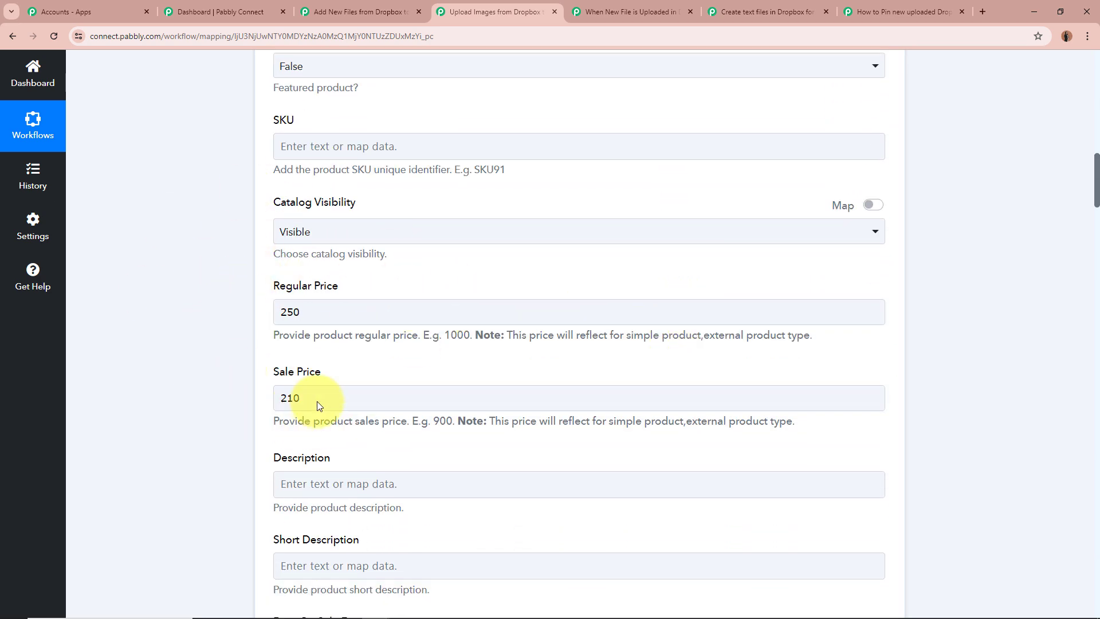
scroll(211, 341, "down", 5)
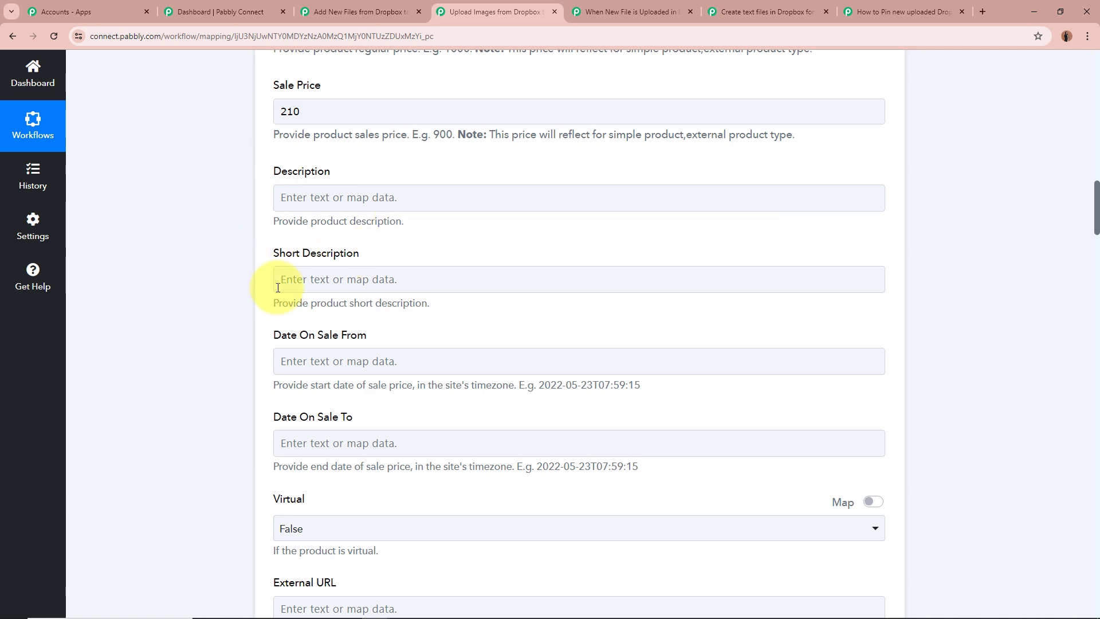
scroll(226, 317, "down", 13)
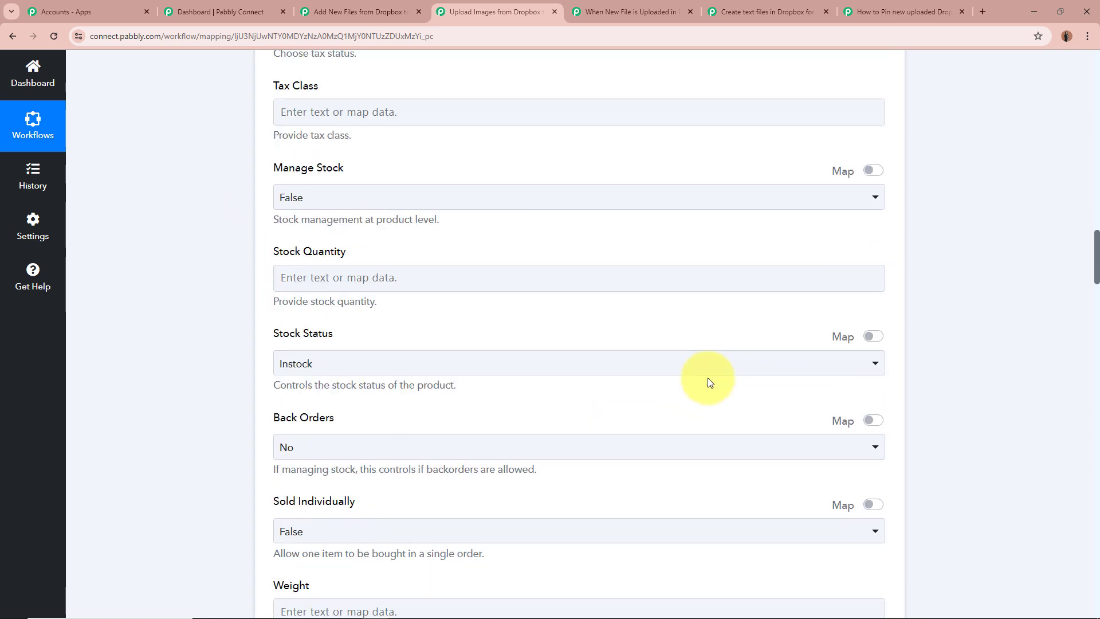
scroll(707, 379, "down", 16)
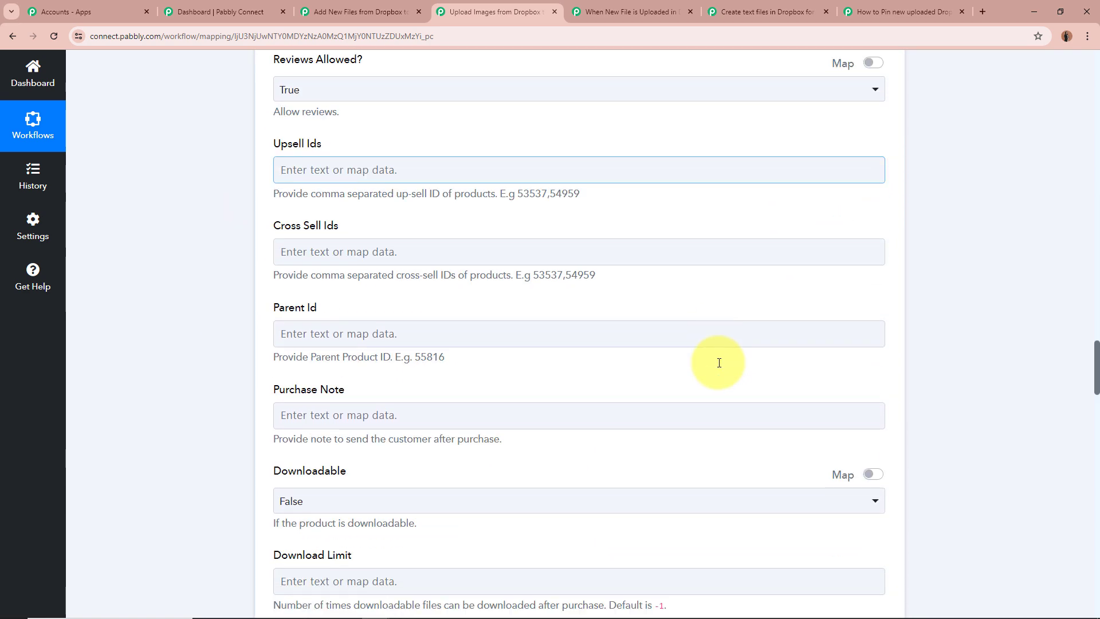
scroll(719, 362, "down", 19)
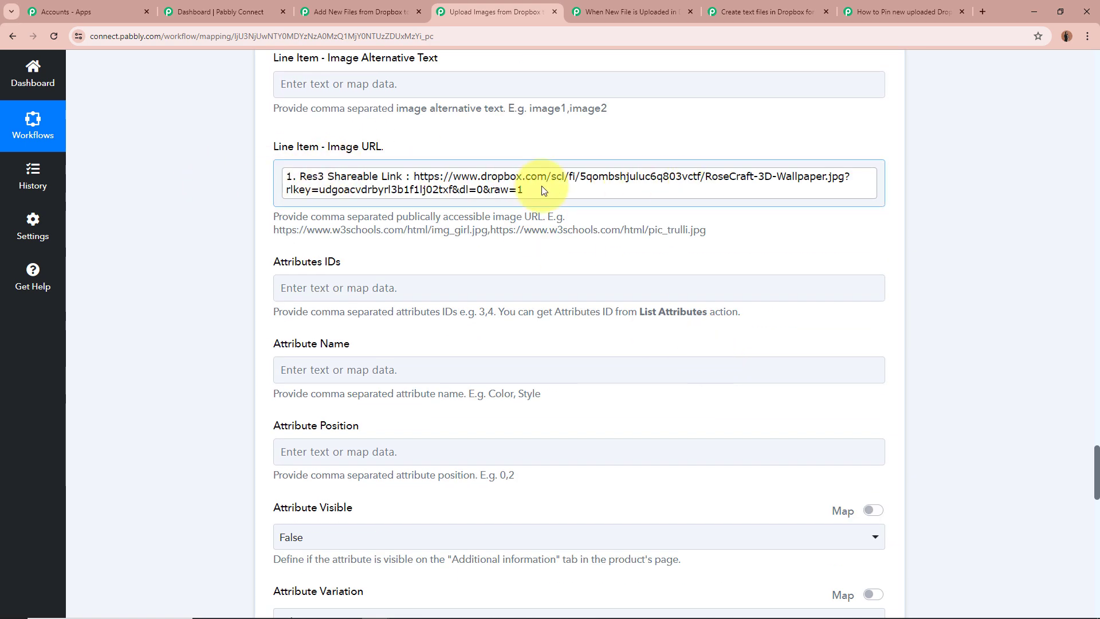
Expand the response received by the WooCommerce Create a Product action and review the returned product fields
scroll(946, 302, "down", 11)
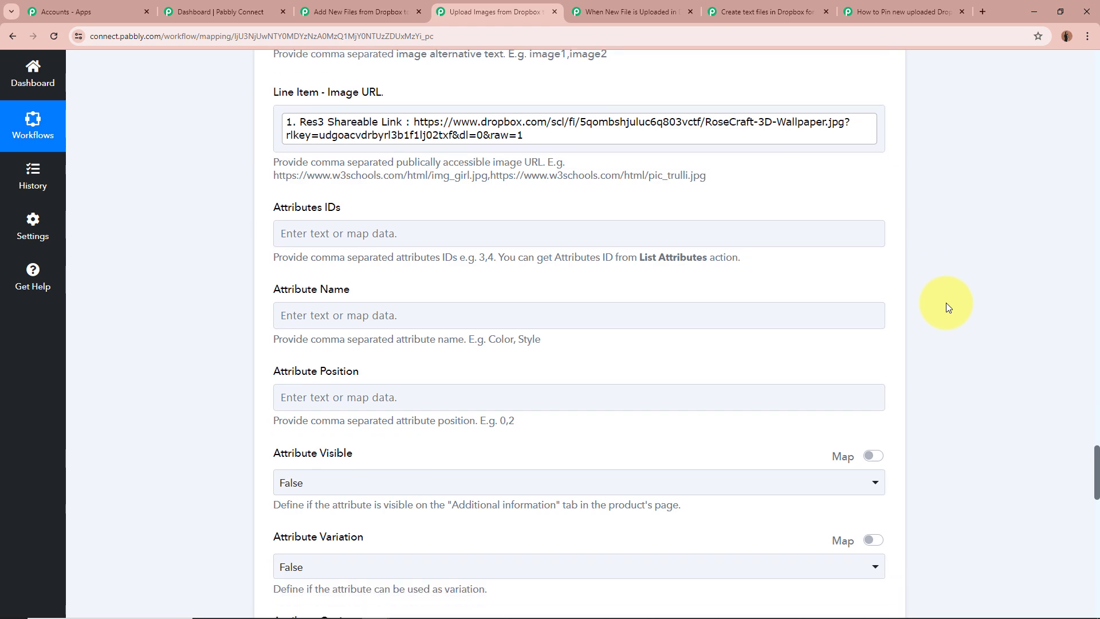
scroll(949, 303, "down", 5)
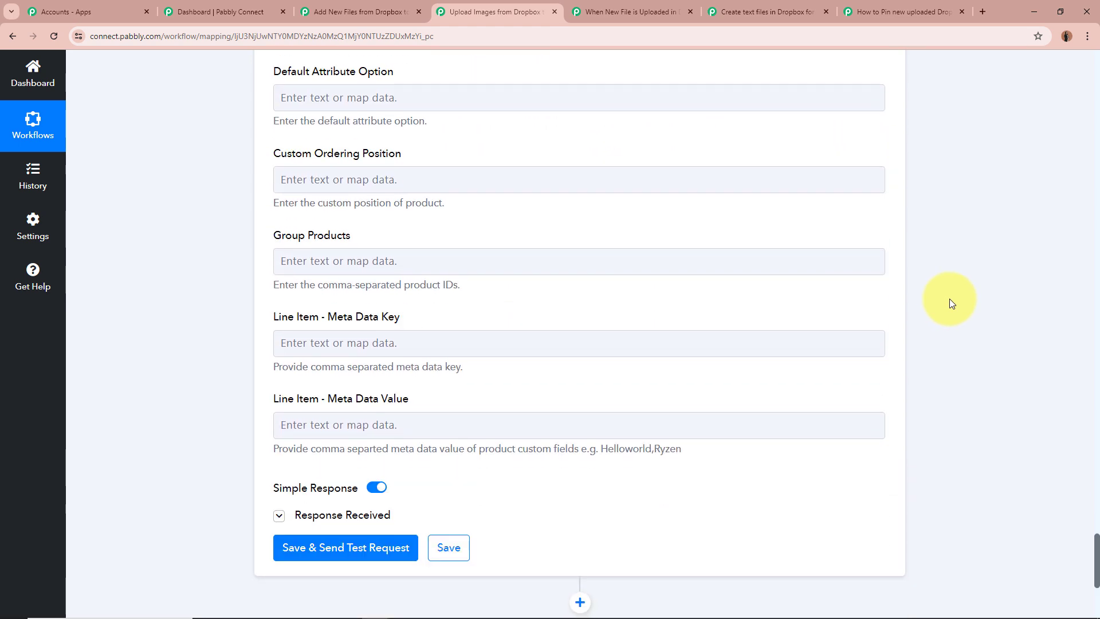
scroll(950, 298, "down", 4)
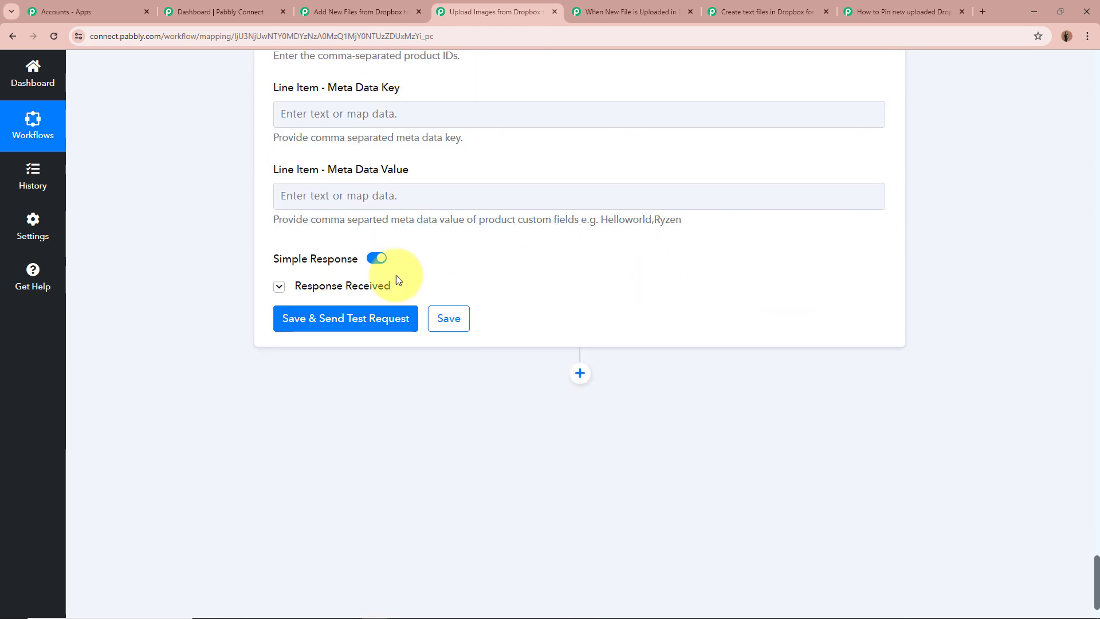
left_click(279, 285)
scroll(107, 265, "down", 2)
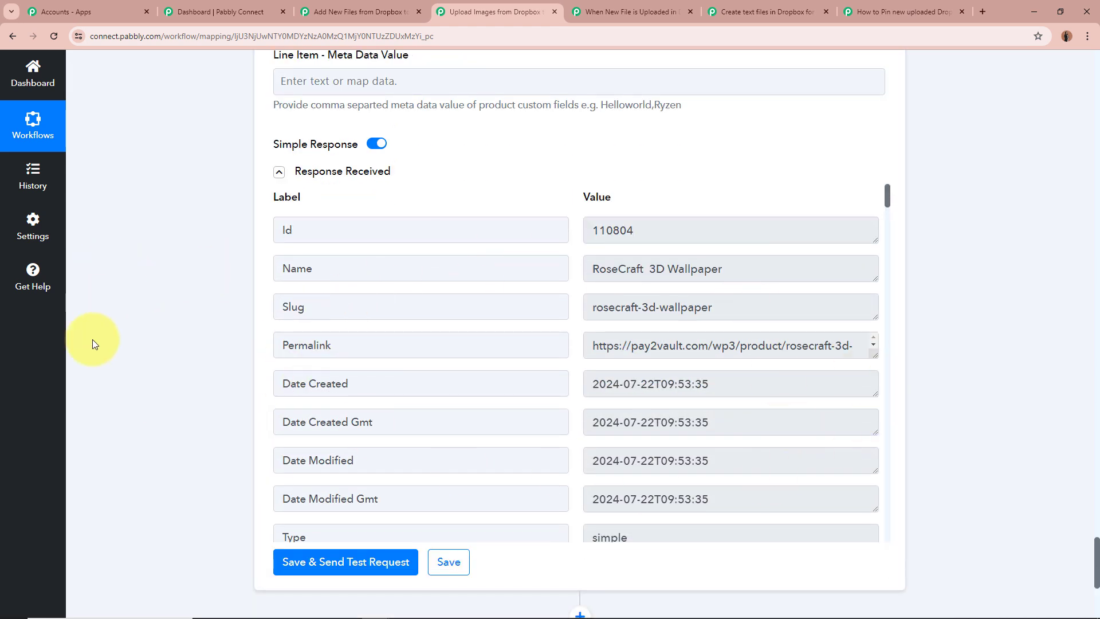
scroll(699, 338, "down", 1)
scroll(854, 364, "down", 4)
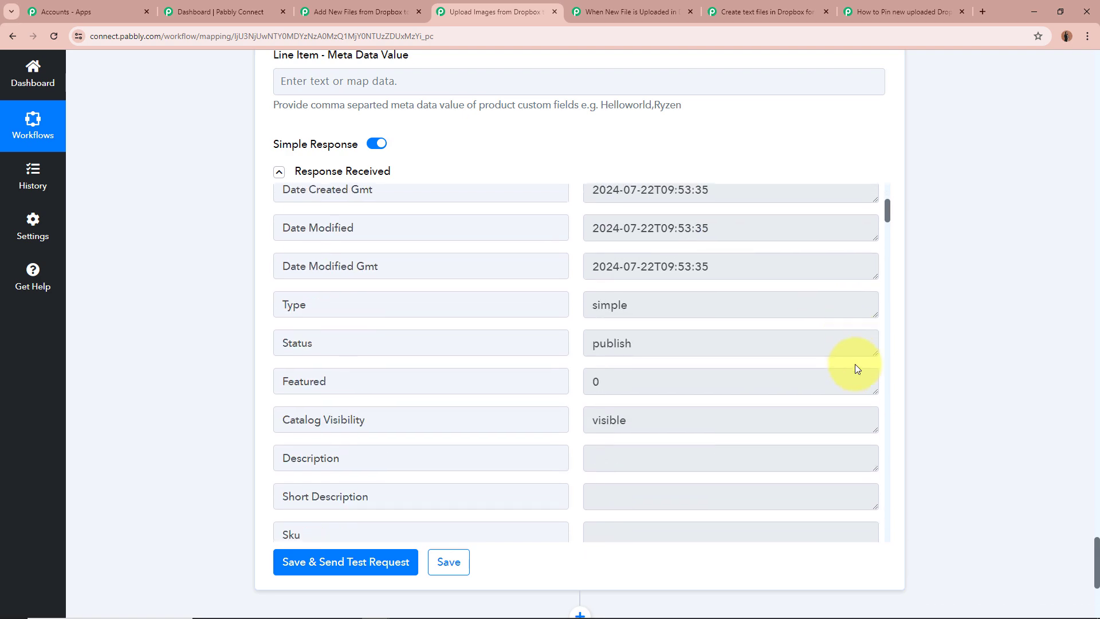
scroll(854, 363, "down", 20)
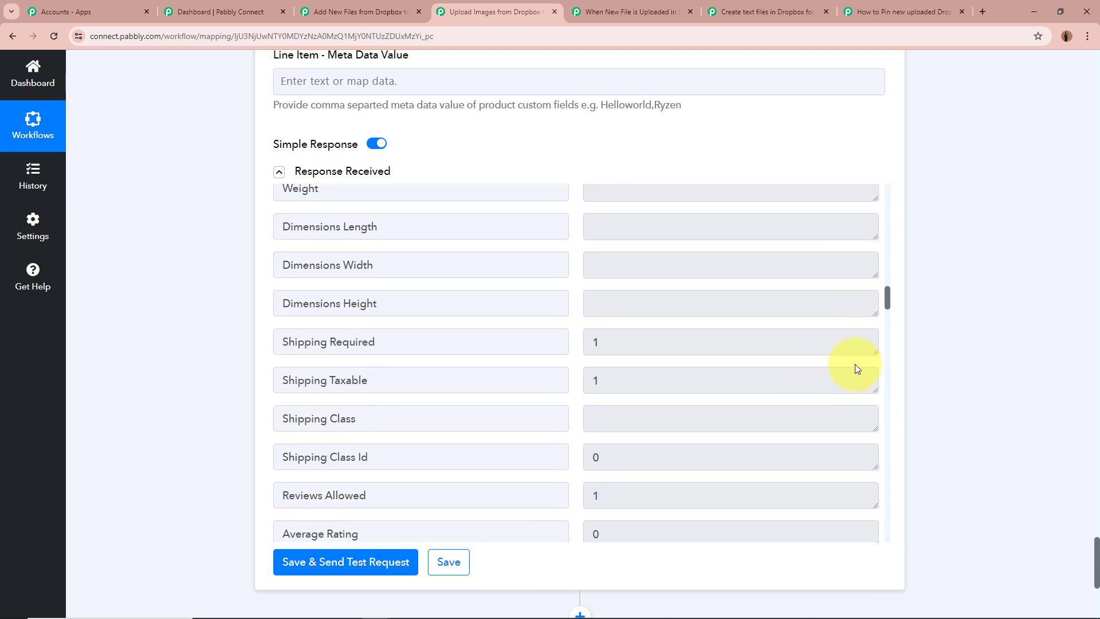
scroll(856, 366, "down", 20)
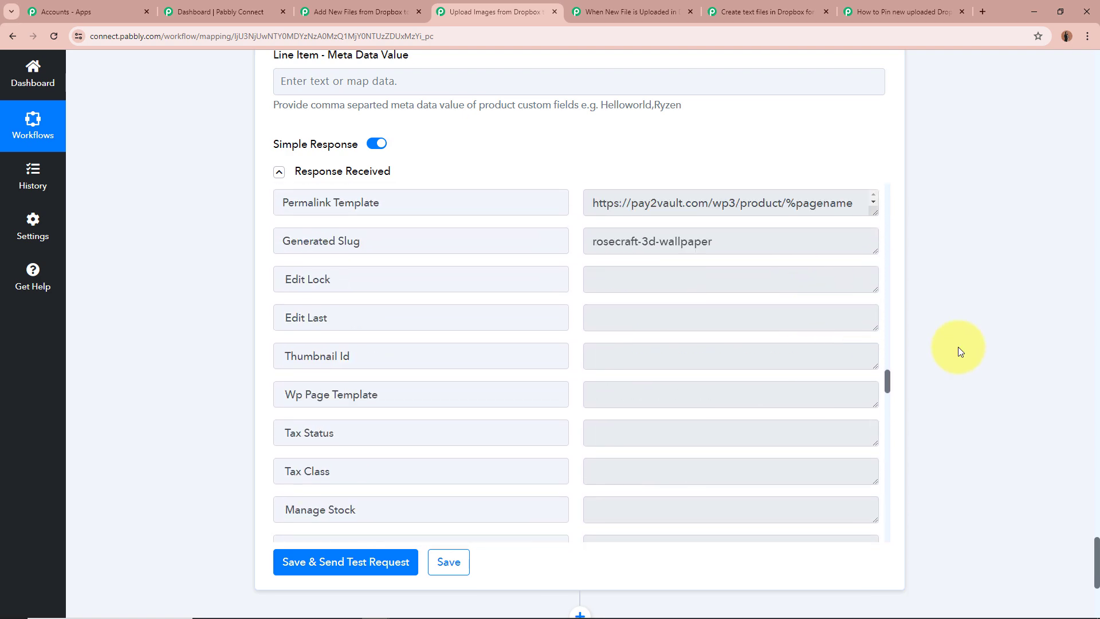
Collapse the WooCommerce Create a Product action and highlight the workflow title Upload Images from Dropbox to WooCommerce
scroll(958, 348, "up", 20)
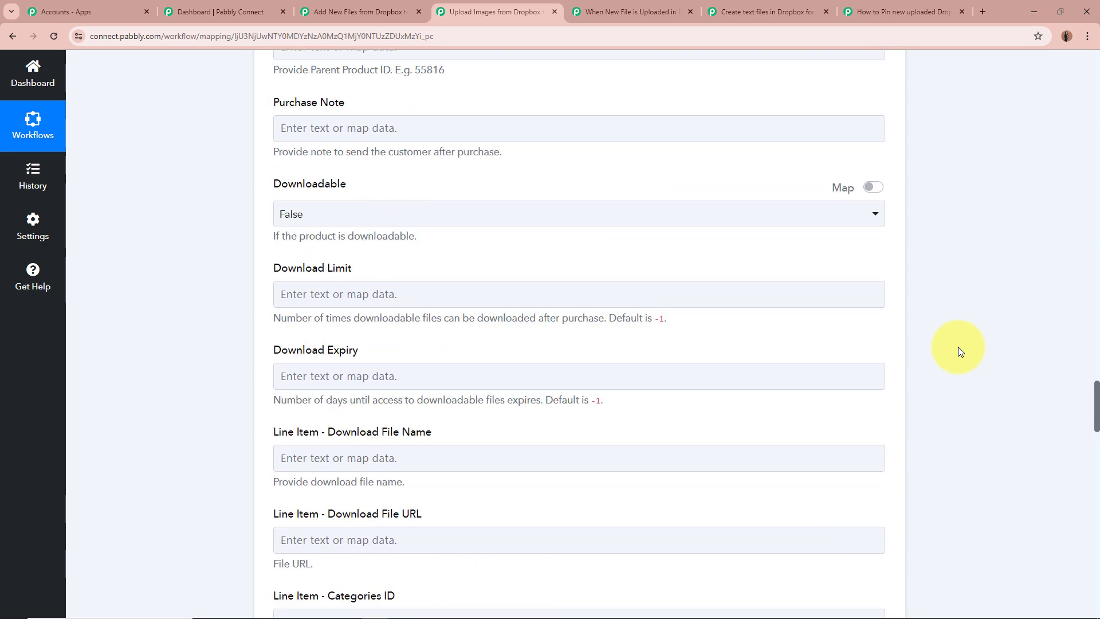
scroll(959, 348, "up", 20)
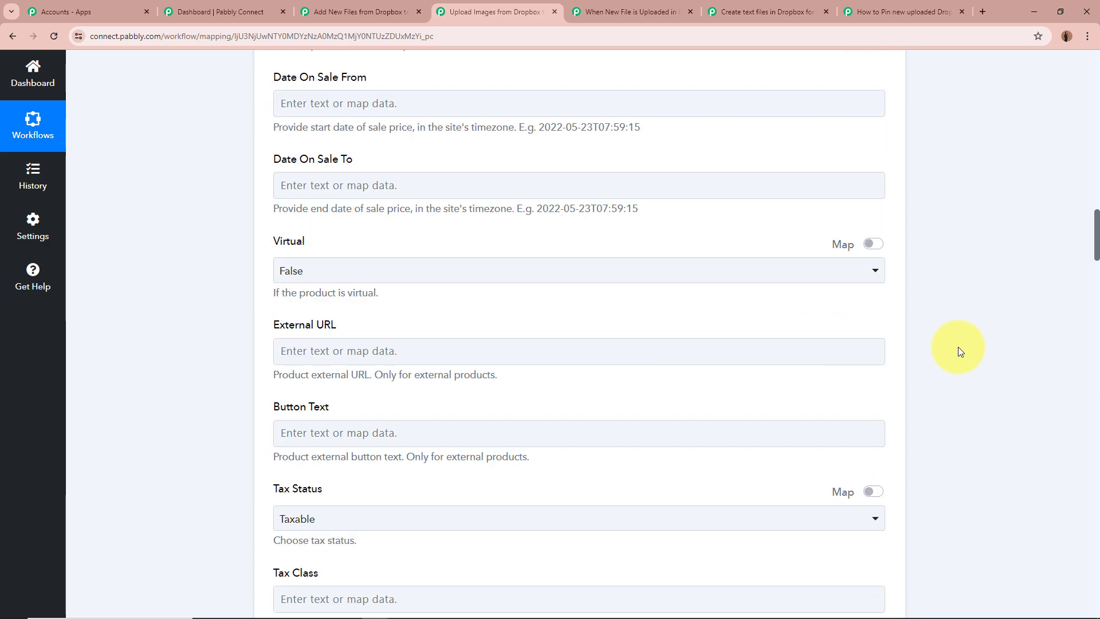
scroll(960, 351, "up", 20)
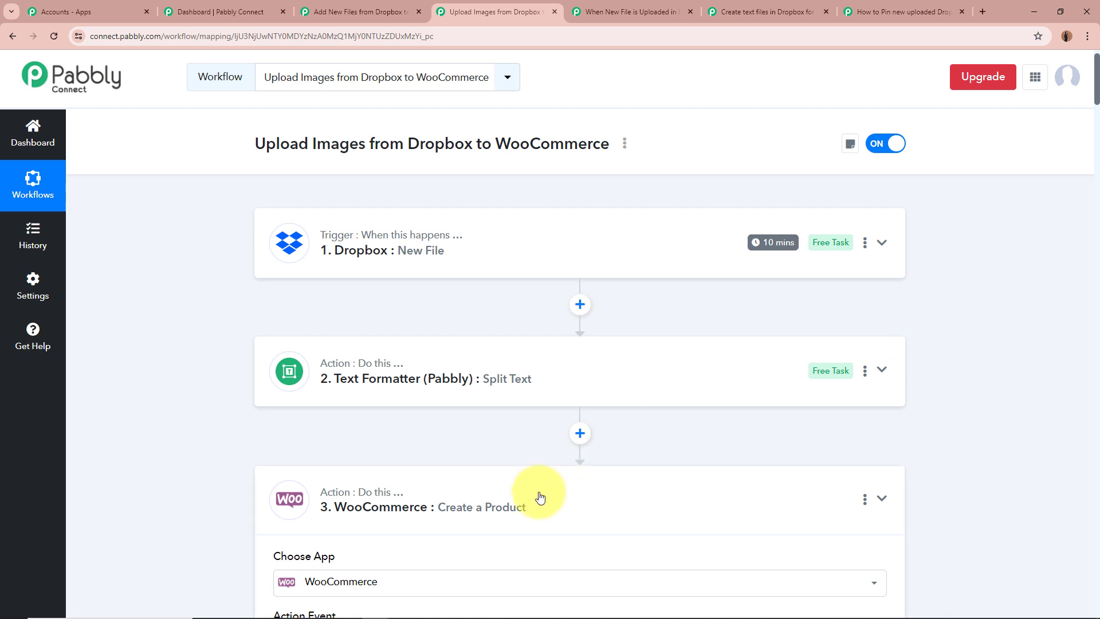
left_click(539, 497)
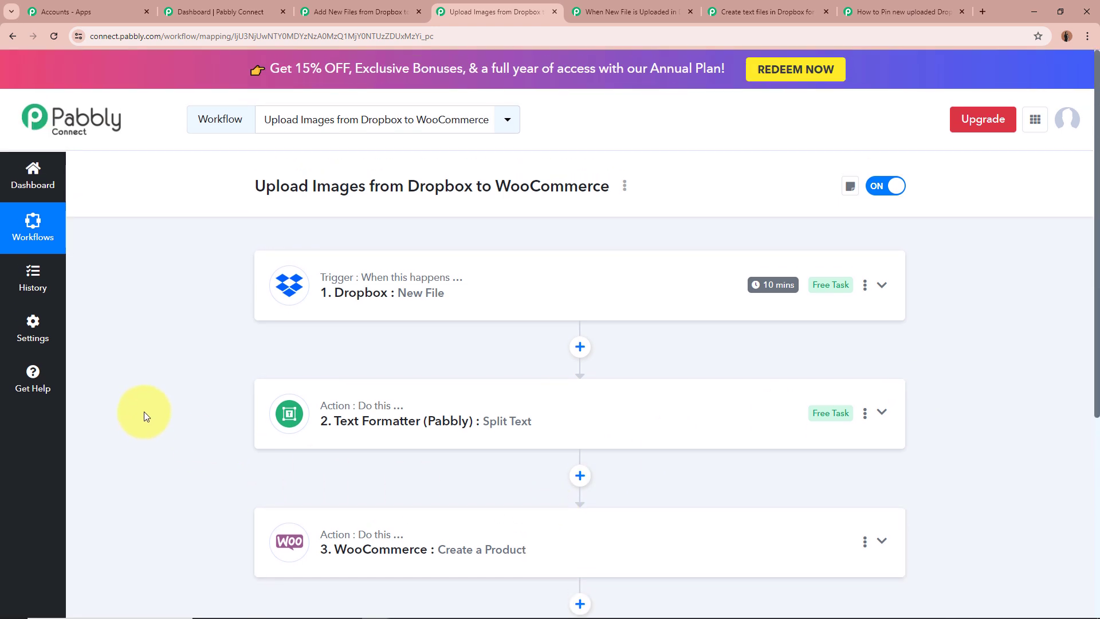
left_click_drag(256, 184, 606, 181)
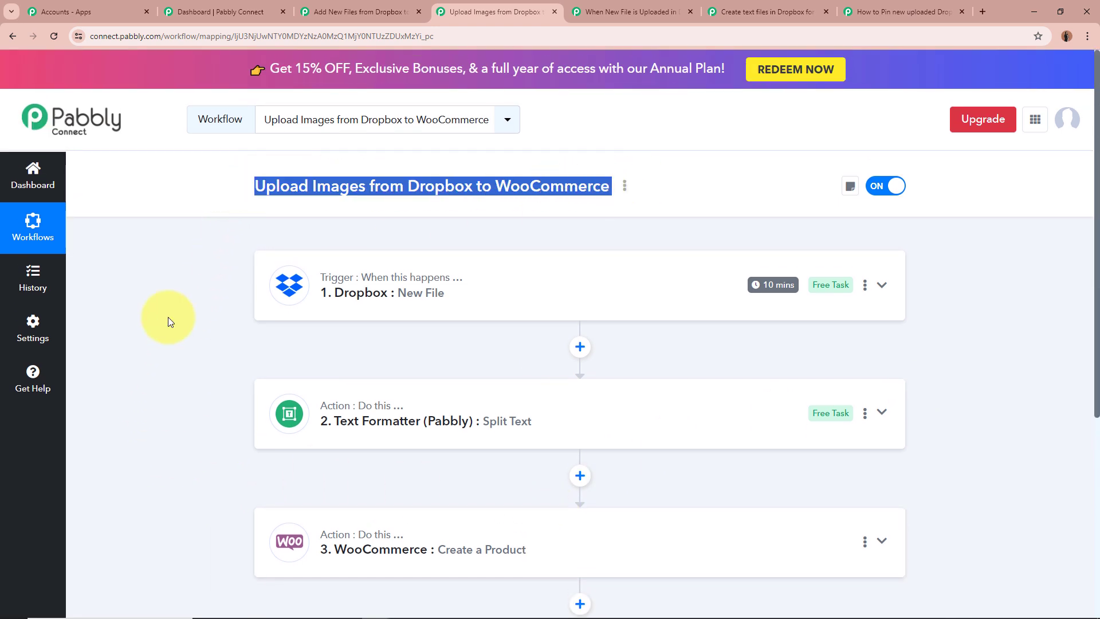
left_click(107, 346)
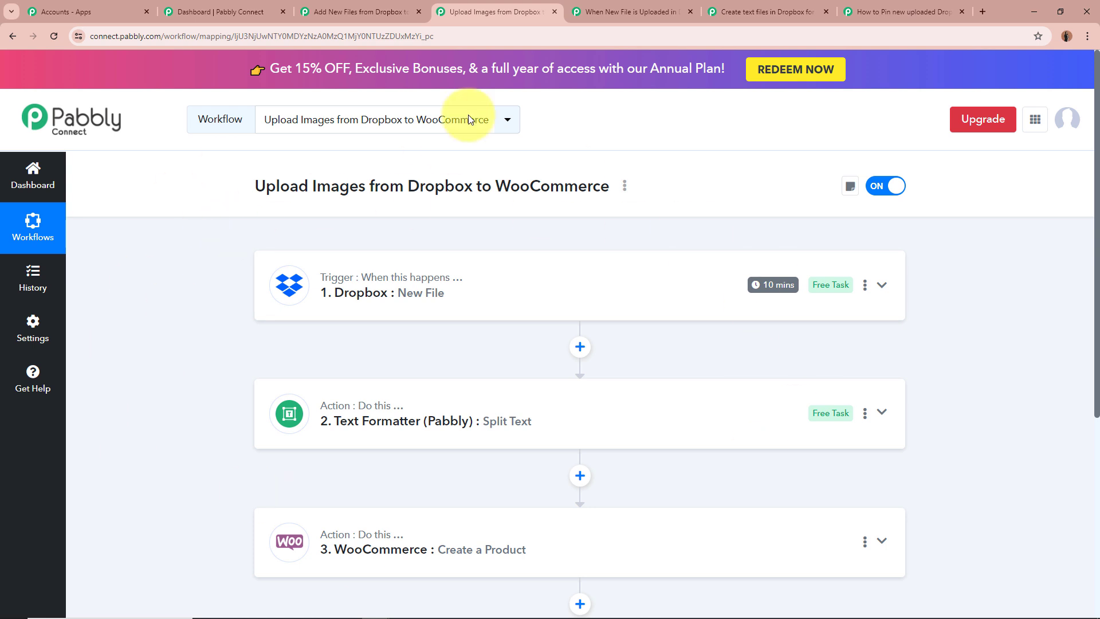
Switch to the Dropbox to MS Excel file link workflow and highlight its title
left_click(639, 6)
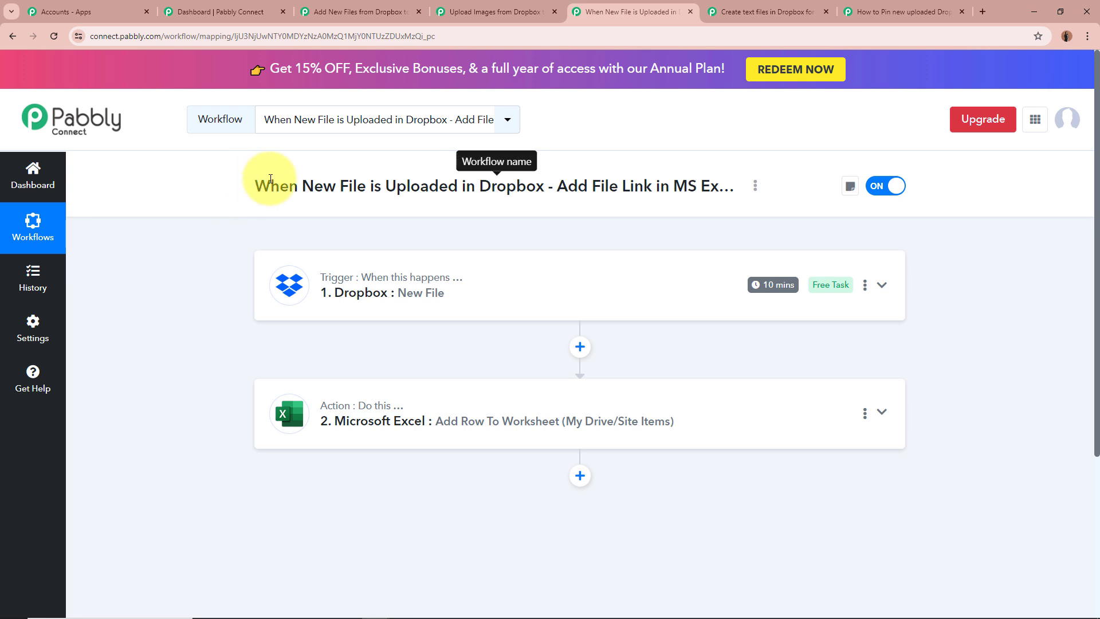
left_click_drag(490, 175, 710, 184)
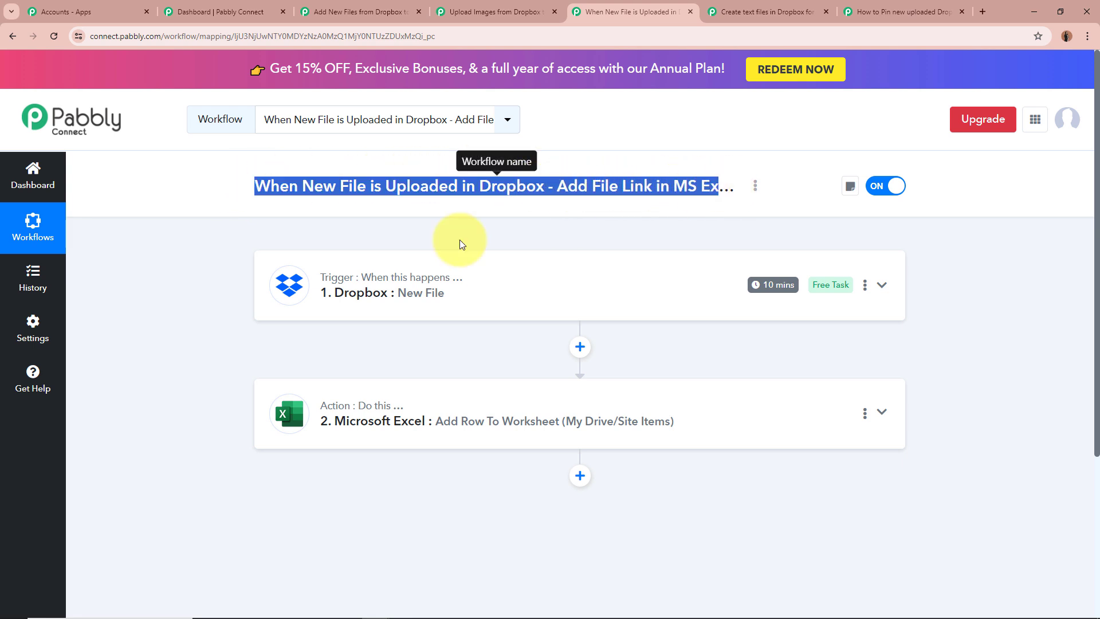
left_click(136, 332)
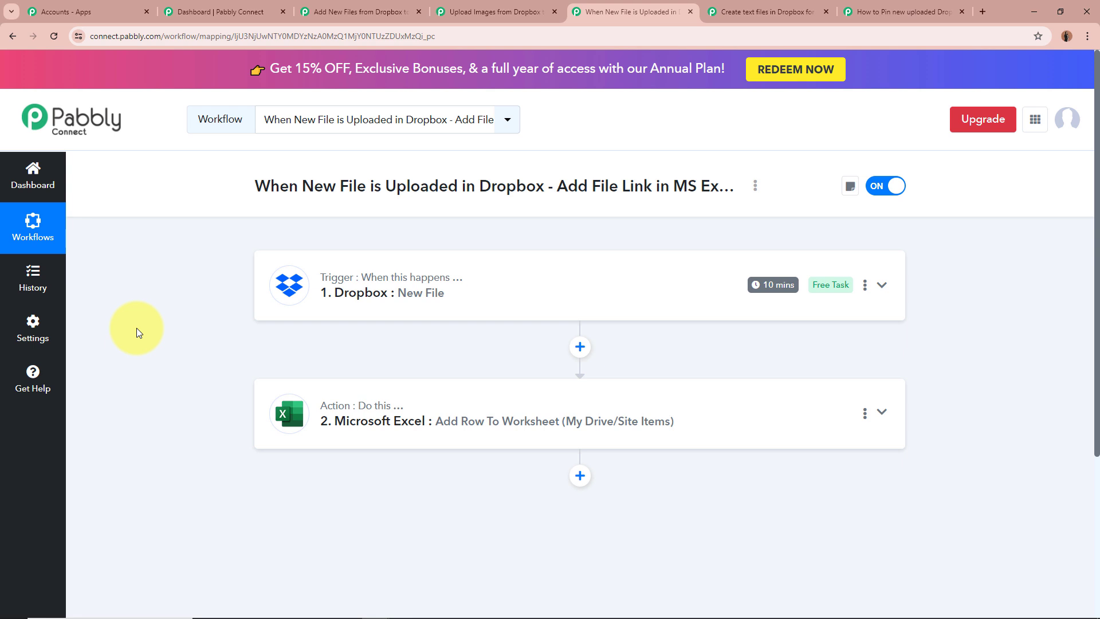
Expand the Dropbox New File trigger and examine its app, trigger event and Folder Path settings
left_click(894, 291)
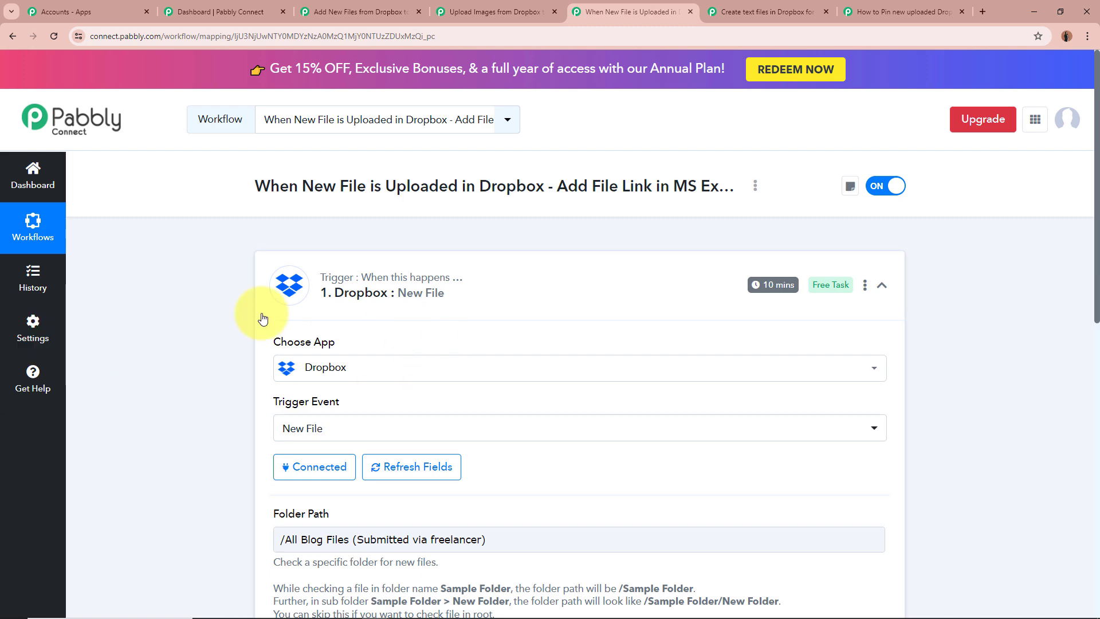
scroll(285, 330, "down", 2)
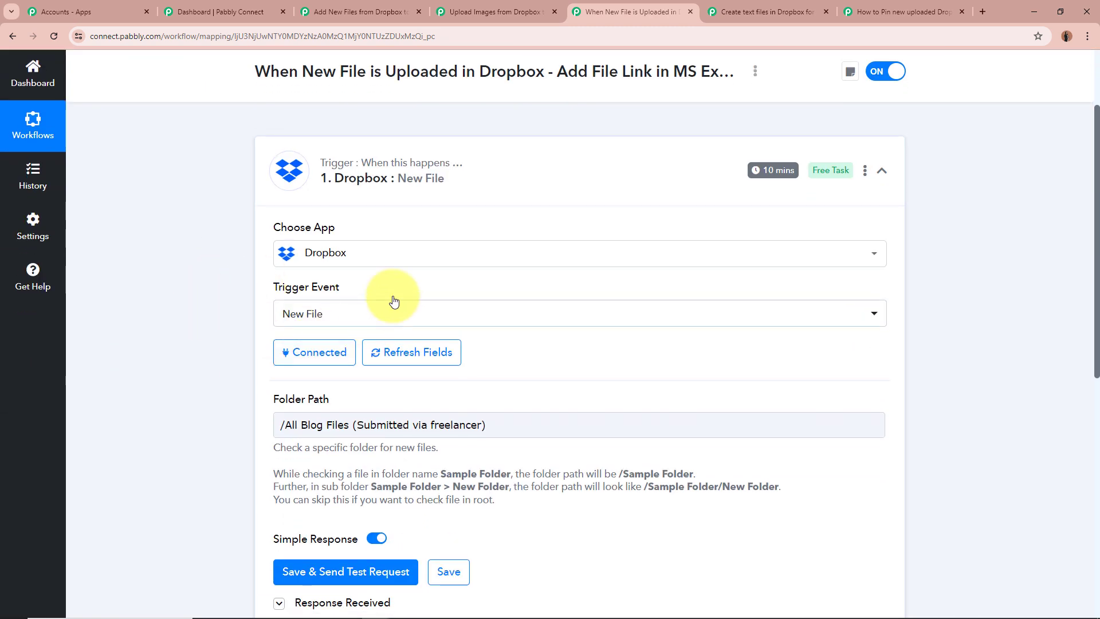
scroll(193, 291, "down", 3)
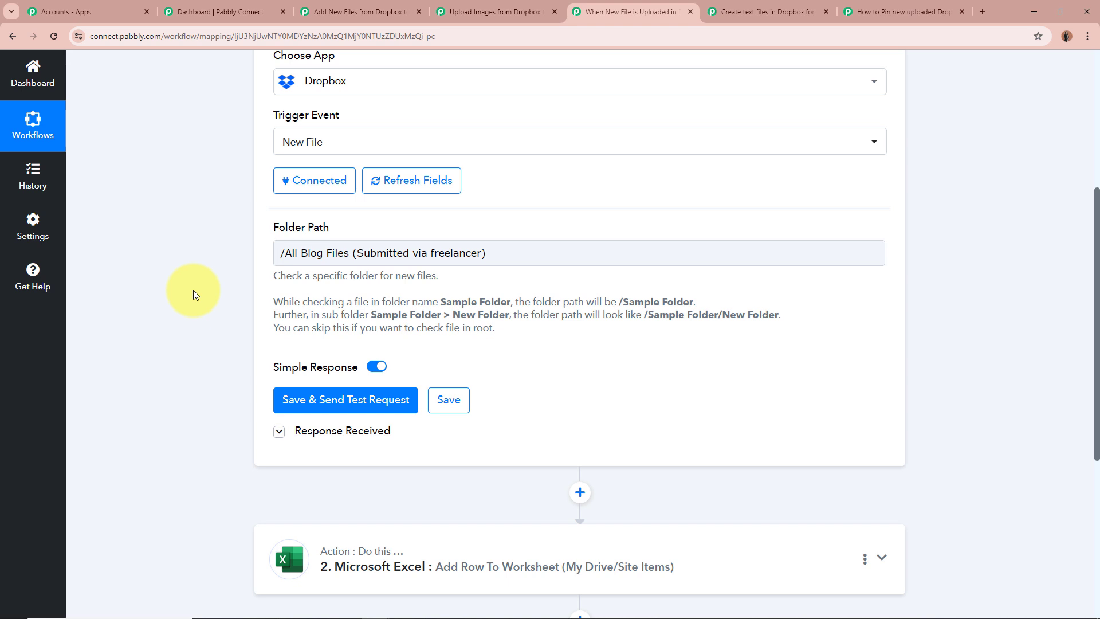
scroll(321, 304, "down", 1)
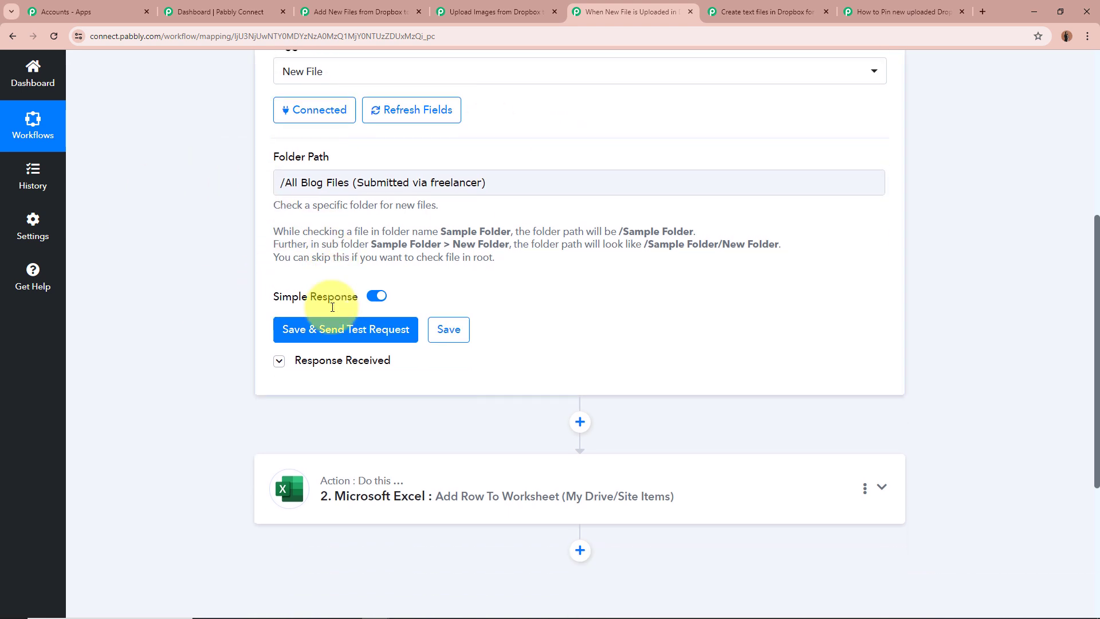
scroll(321, 297, "down", 2)
Expand the Dropbox trigger's response, highlight the Res3 Shareable Link, Res2 Url and Res1 Name values, and collapse the trigger
left_click(279, 261)
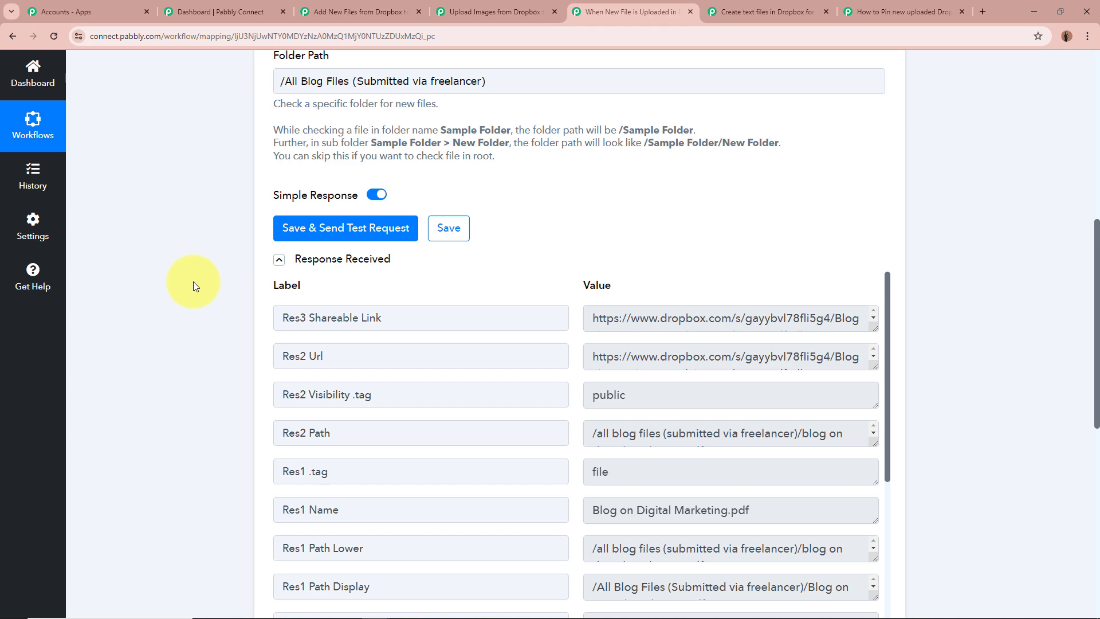
scroll(194, 281, "up", 1)
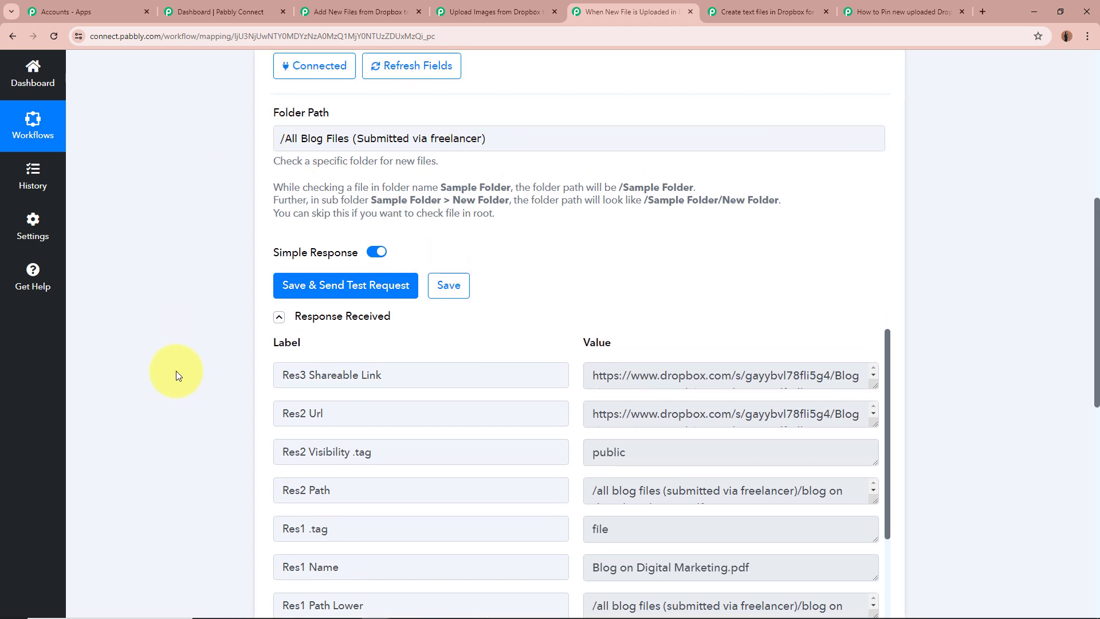
scroll(177, 370, "down", 4)
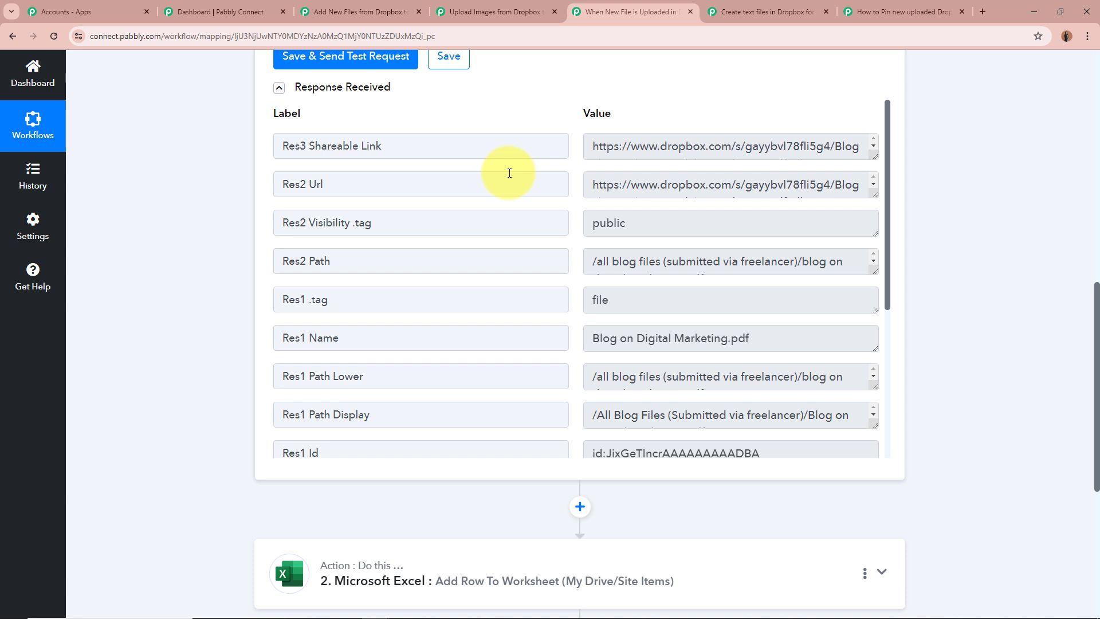
left_click_drag(594, 145, 757, 147)
left_click_drag(594, 185, 665, 223)
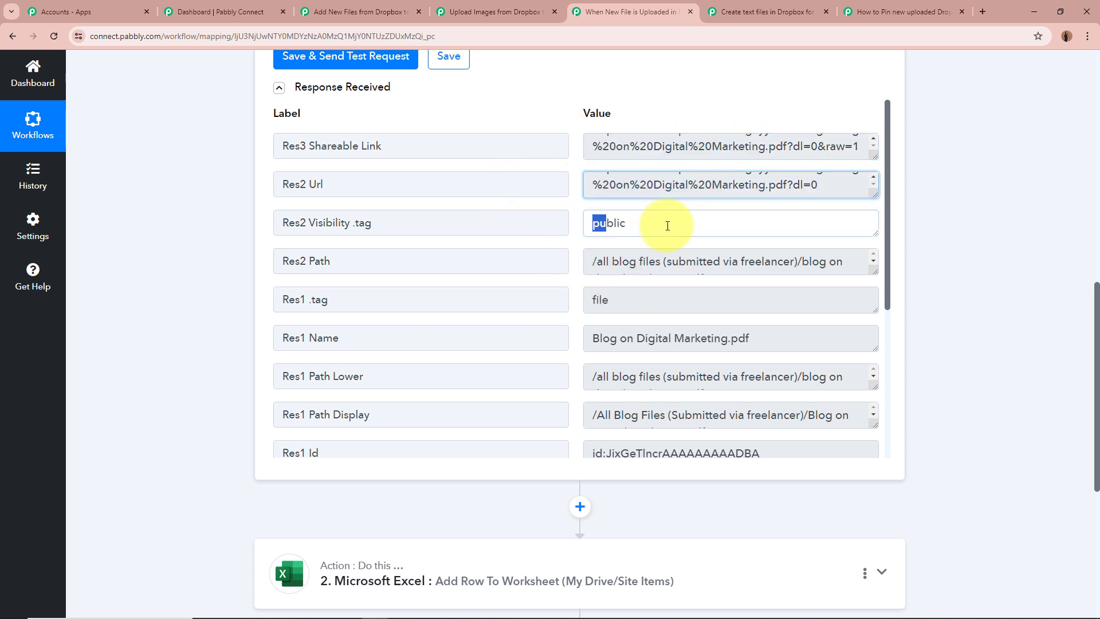
left_click_drag(594, 338, 823, 339)
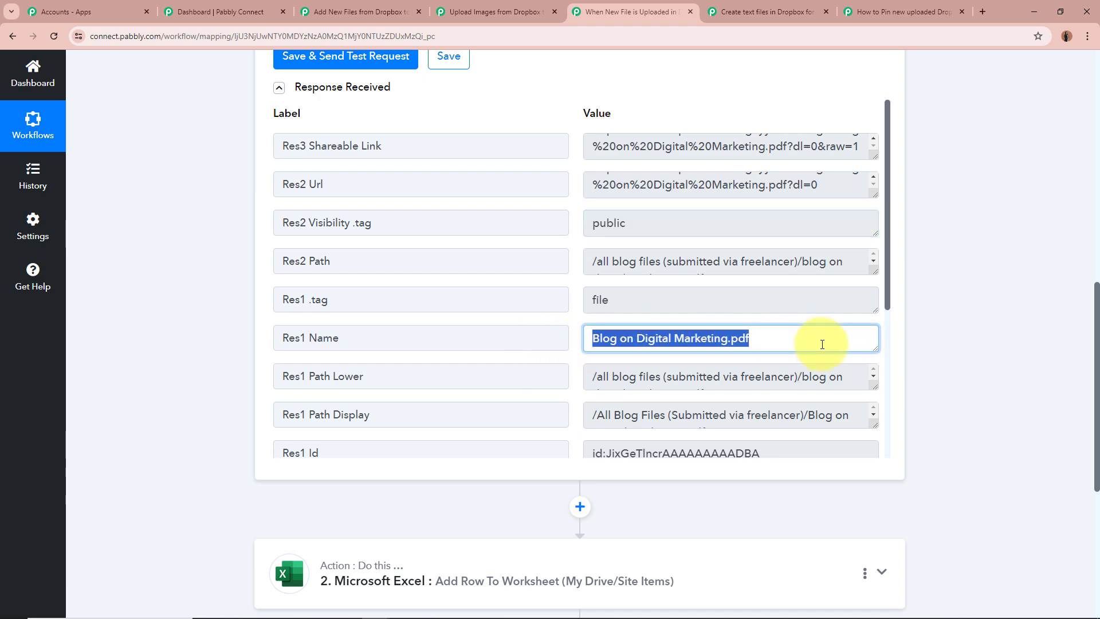
left_click(596, 338)
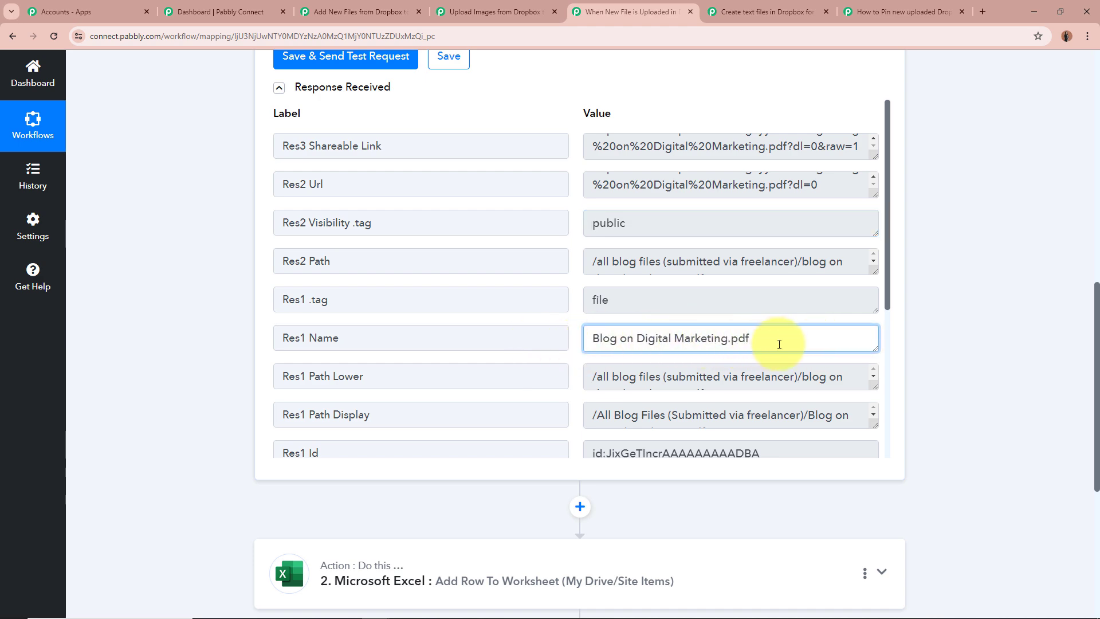
scroll(779, 344, "down", 5)
scroll(1047, 317, "up", 10)
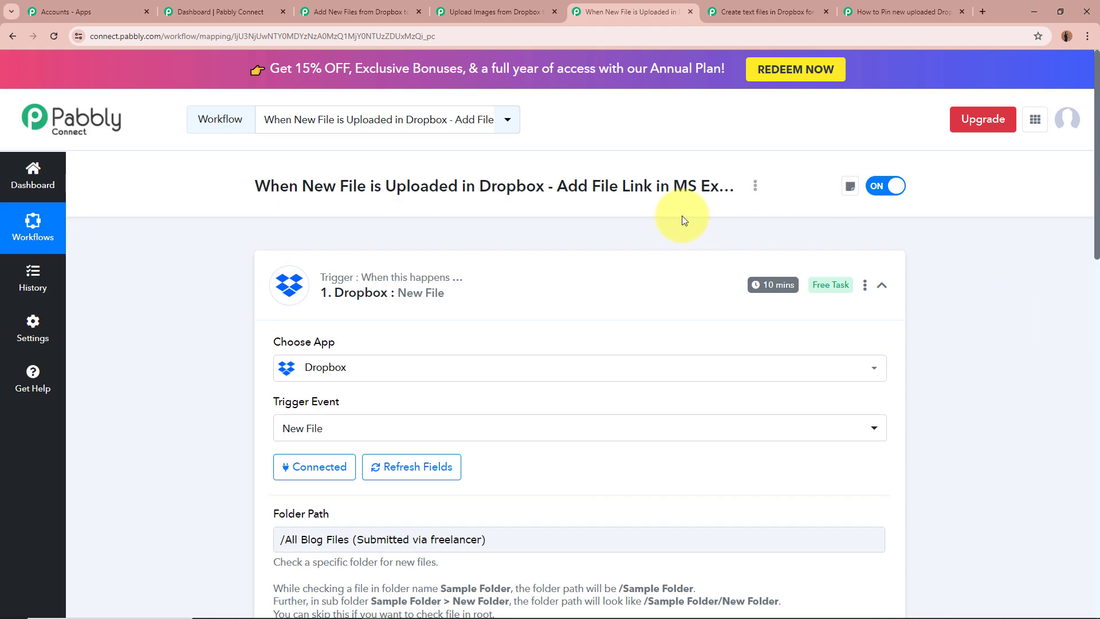
left_click(560, 278)
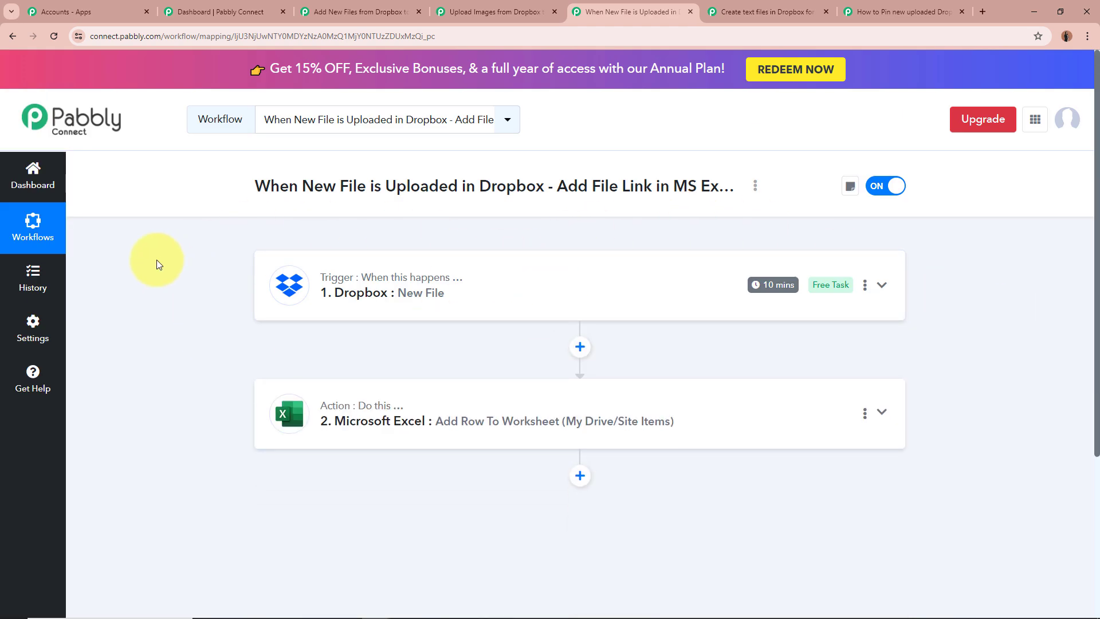
Expand the Microsoft Excel Add Row To Worksheet action, examine its workbook, worksheet and column mappings, and highlight the Column A (File Link) label
scroll(158, 264, "down", 1)
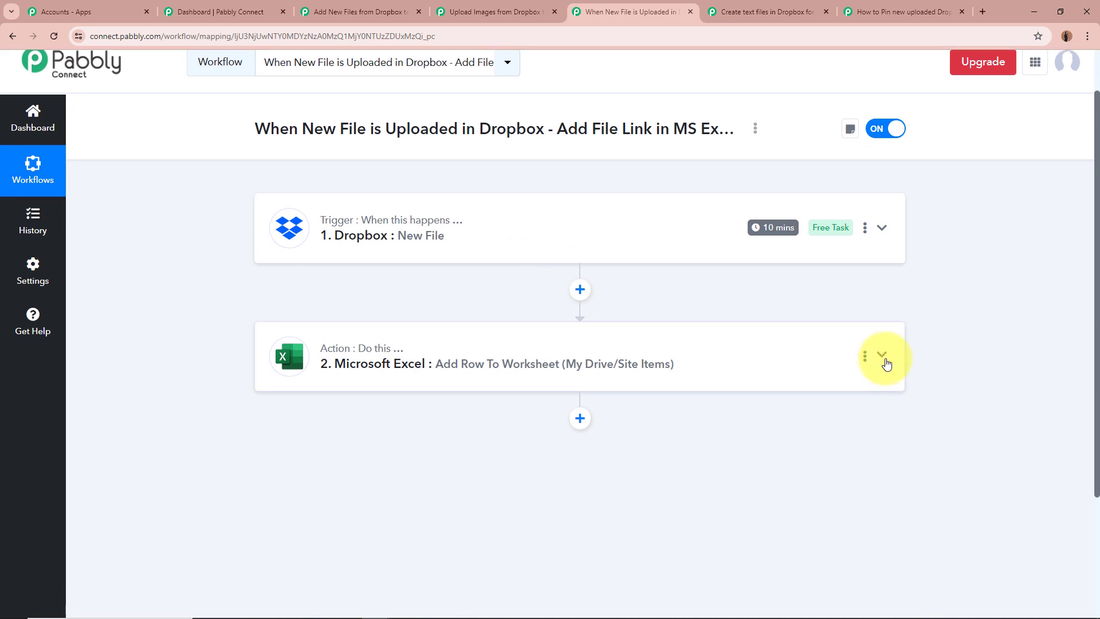
left_click(879, 357)
scroll(937, 401, "down", 2)
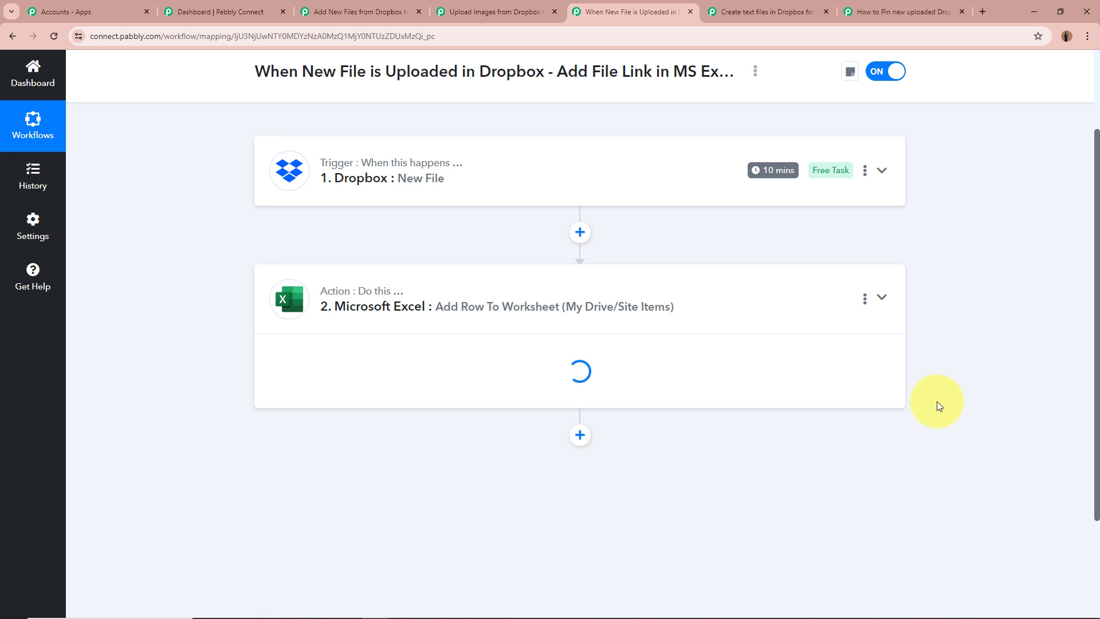
scroll(937, 401, "down", 1)
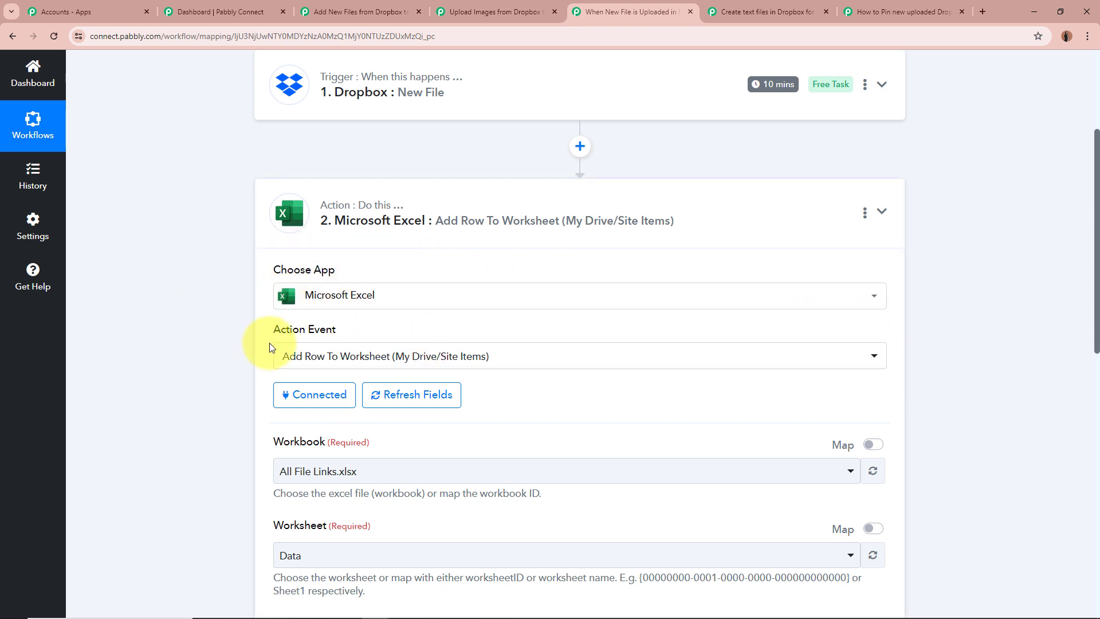
scroll(167, 347, "down", 3)
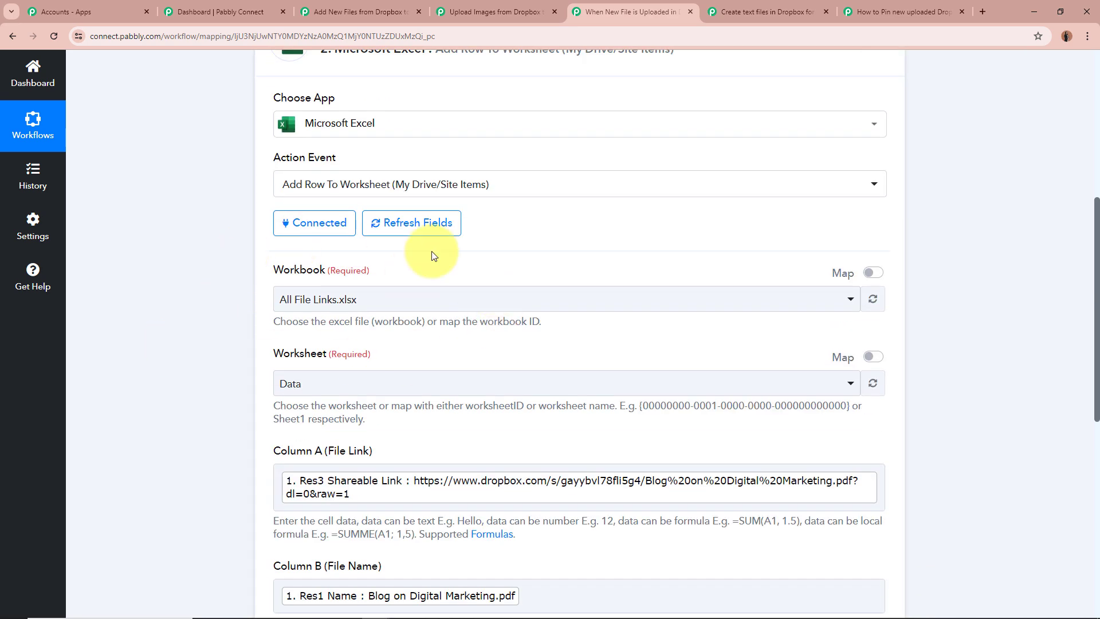
scroll(194, 298, "down", 1)
scroll(194, 295, "down", 2)
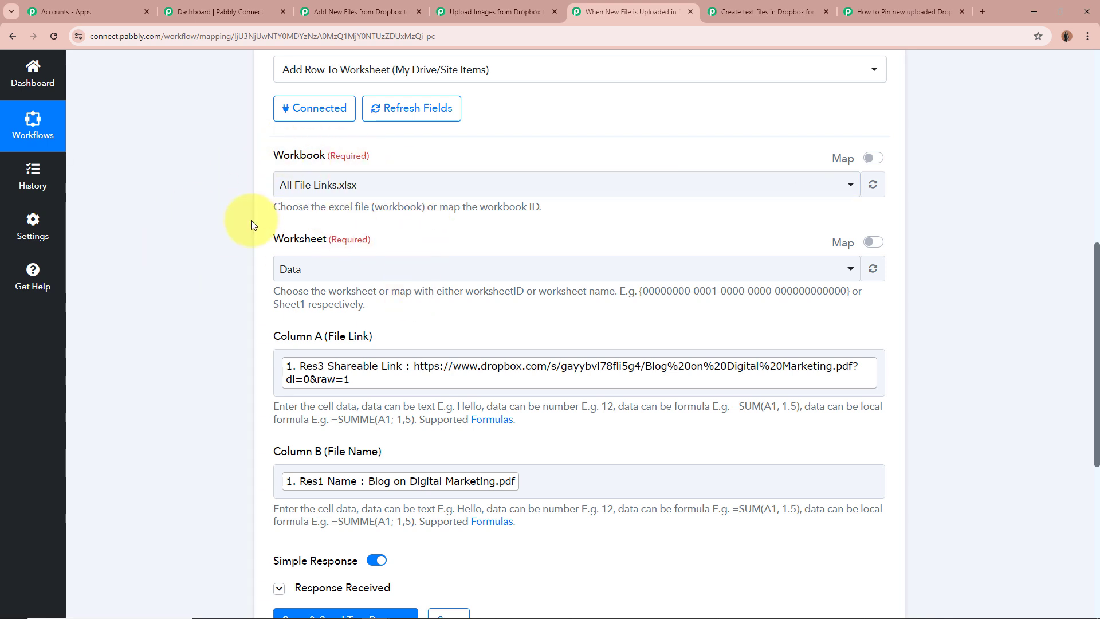
scroll(251, 224, "down", 3)
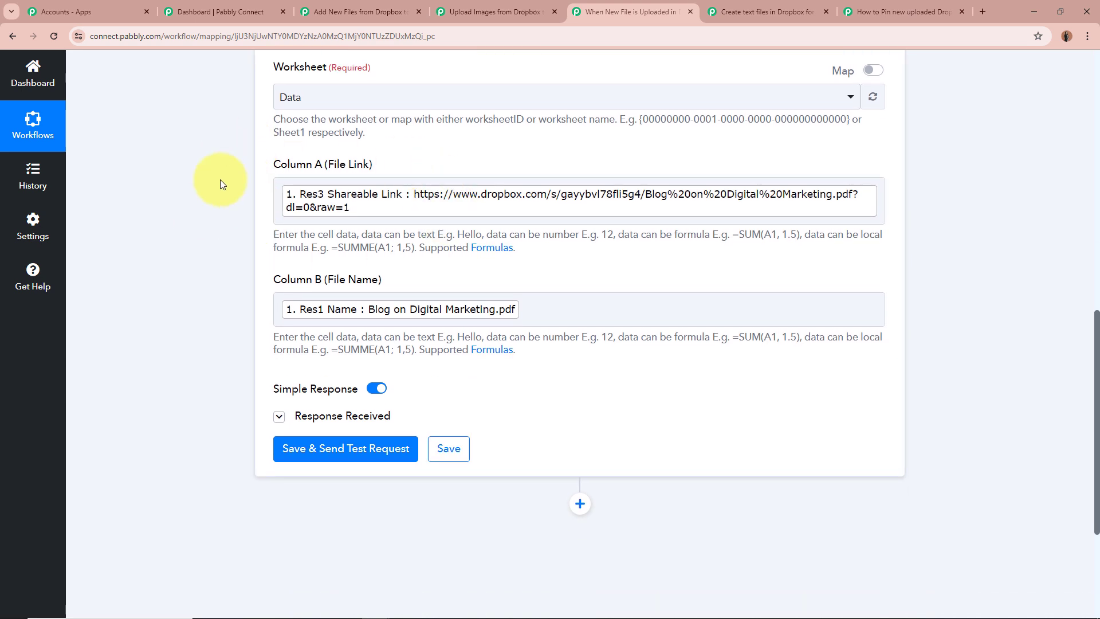
left_click_drag(270, 163, 399, 166)
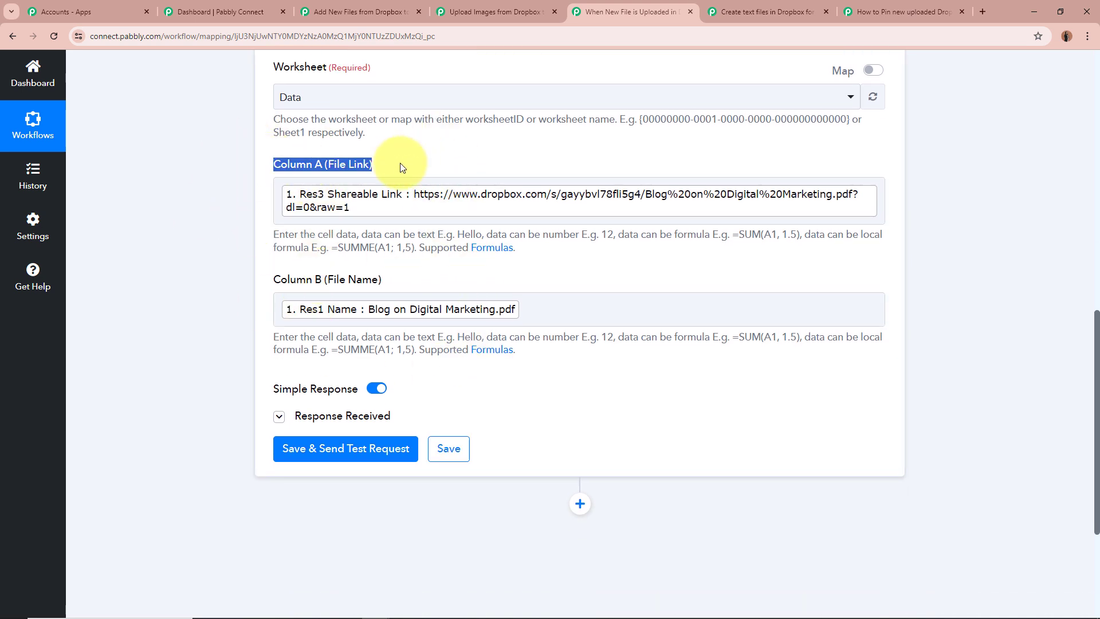
Highlight the Column B (File Name) label, expand the Microsoft Excel action's response to examine it, and collapse the action
left_click_drag(276, 281, 435, 277)
left_click(430, 278)
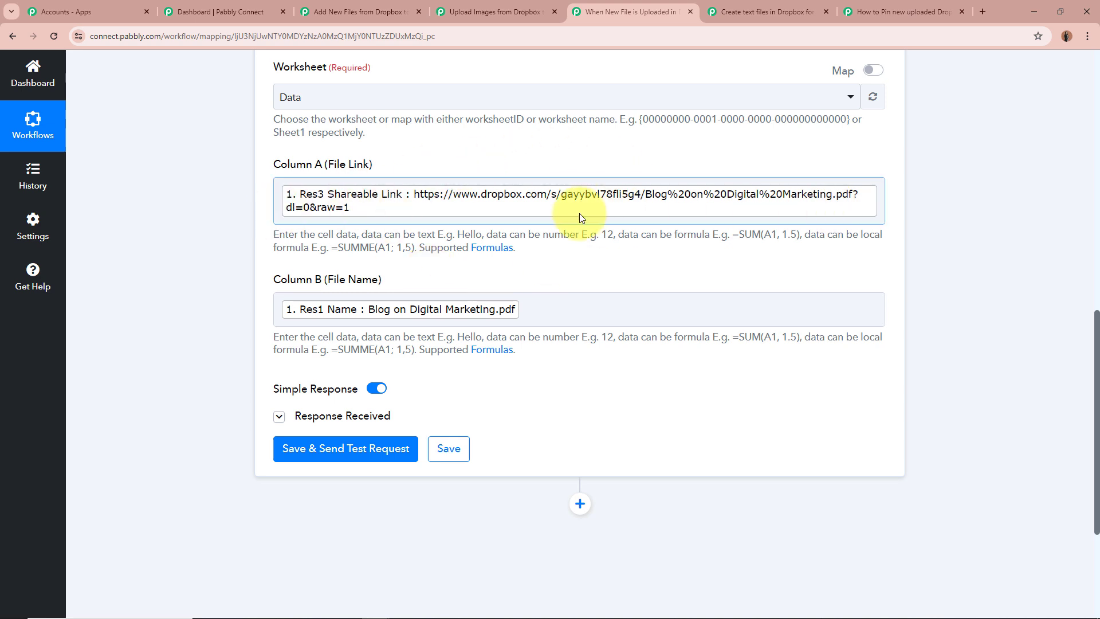
left_click(279, 415)
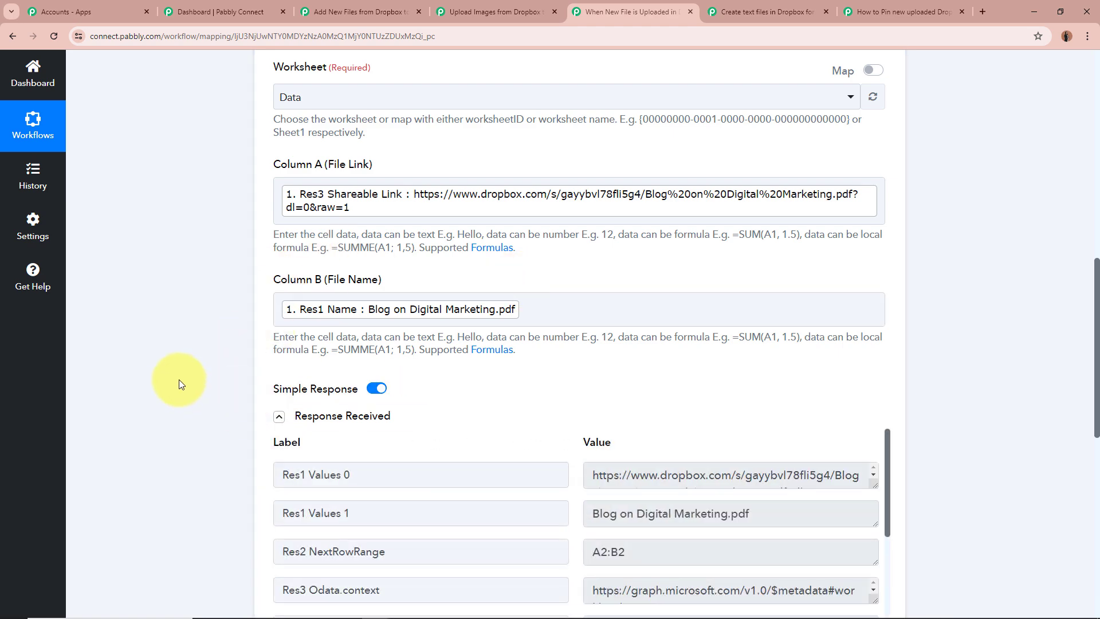
scroll(179, 379, "down", 4)
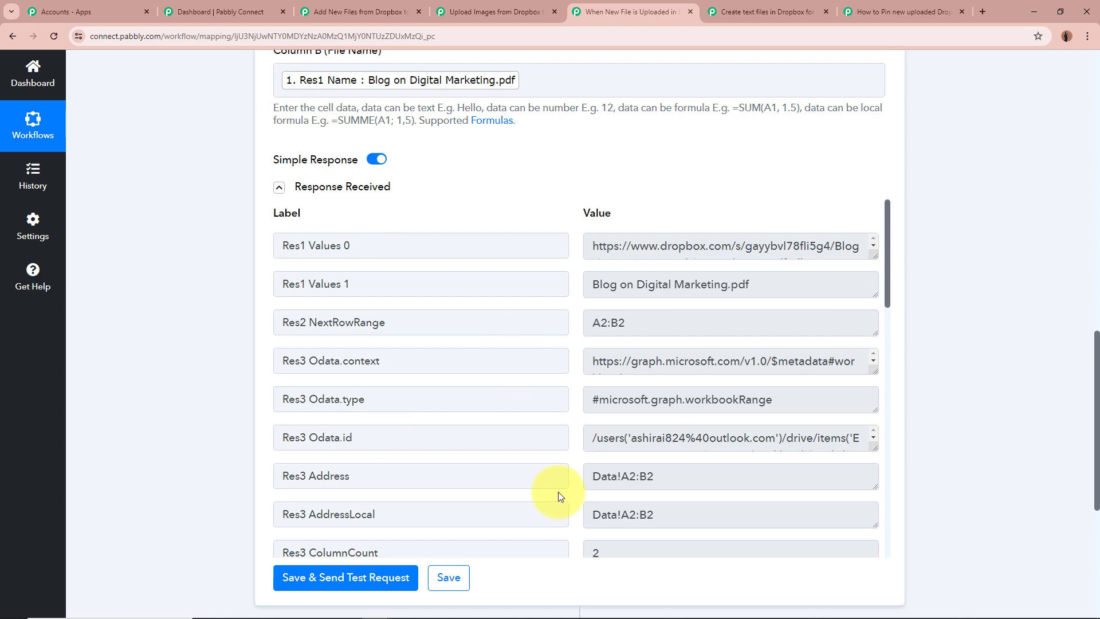
scroll(1030, 372, "up", 9)
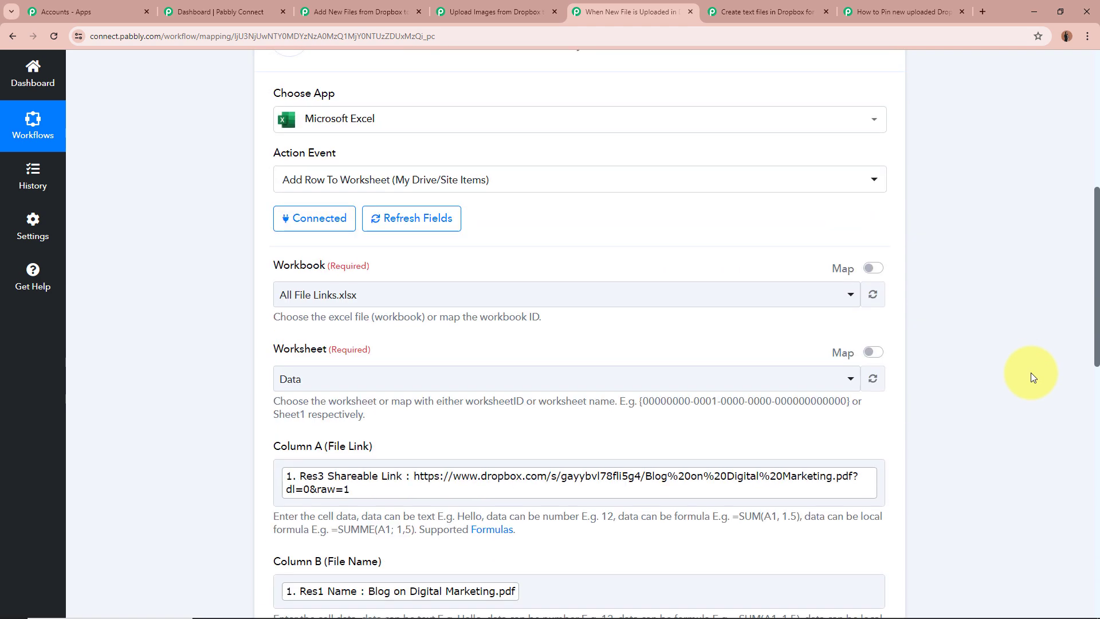
scroll(1030, 372, "up", 5)
left_click(638, 380)
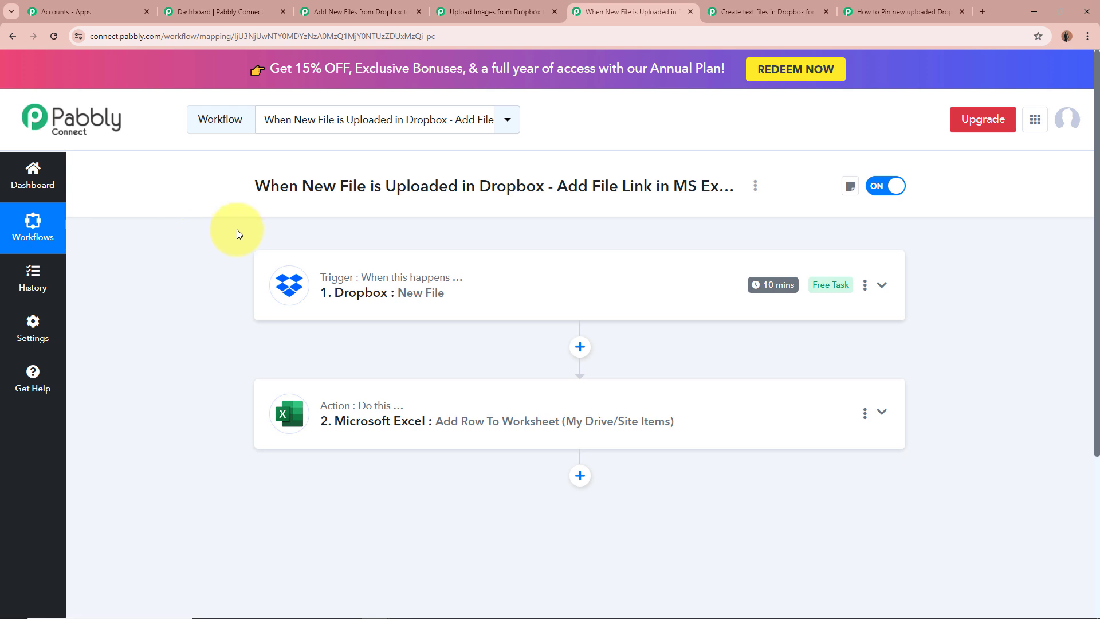
Switch to the workflow that pins new Dropbox files to Pinterest and highlight its title
left_click(743, 24)
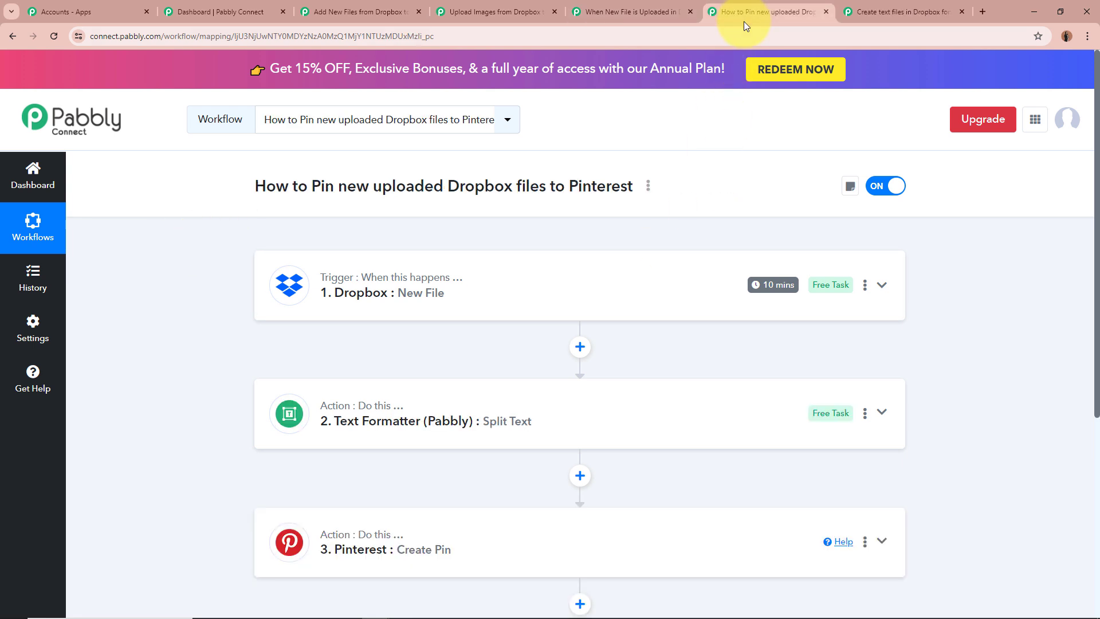
left_click_drag(256, 186, 620, 186)
left_click(189, 319)
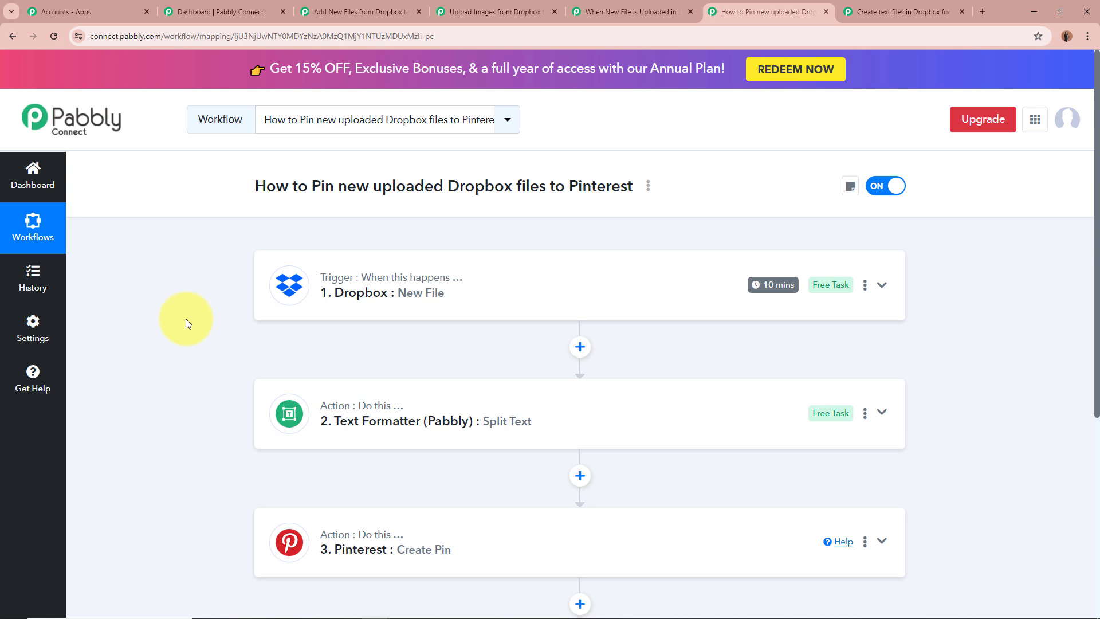
Expand the Dropbox New File trigger, examine its app, event and Folder Path settings, and highlight the folder path instructions
left_click(881, 290)
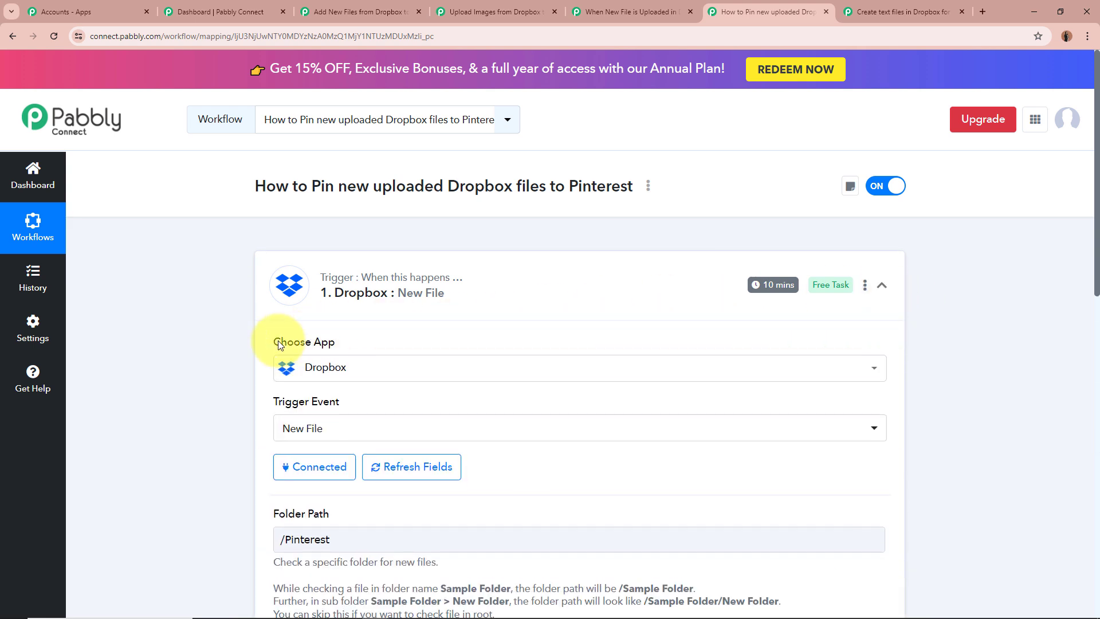
scroll(245, 326, "down", 1)
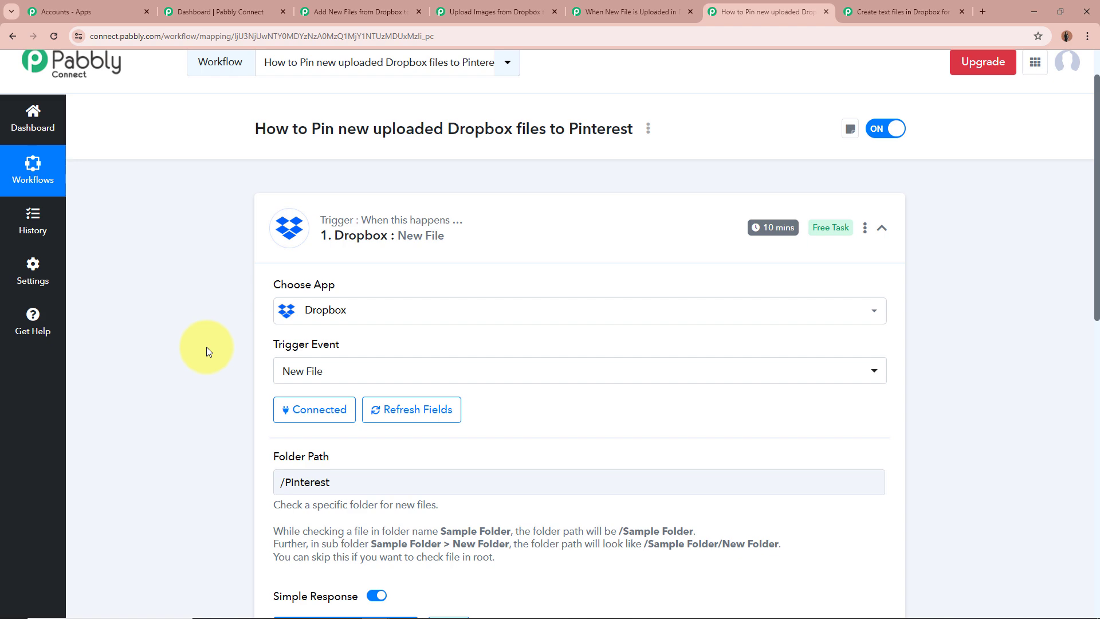
scroll(206, 346, "down", 4)
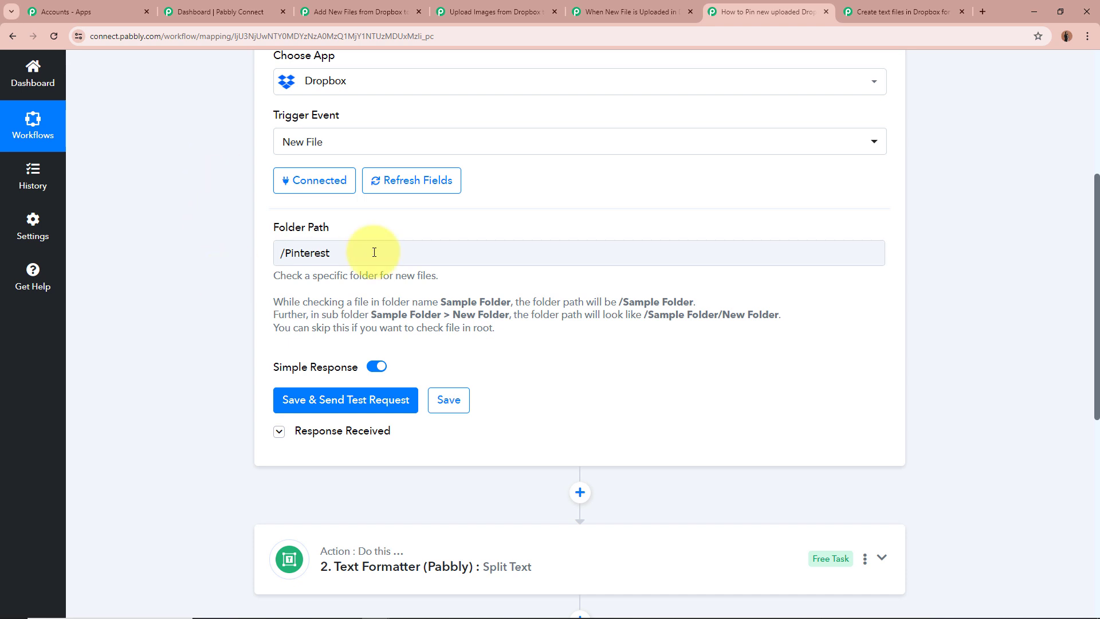
left_click_drag(279, 275, 554, 304)
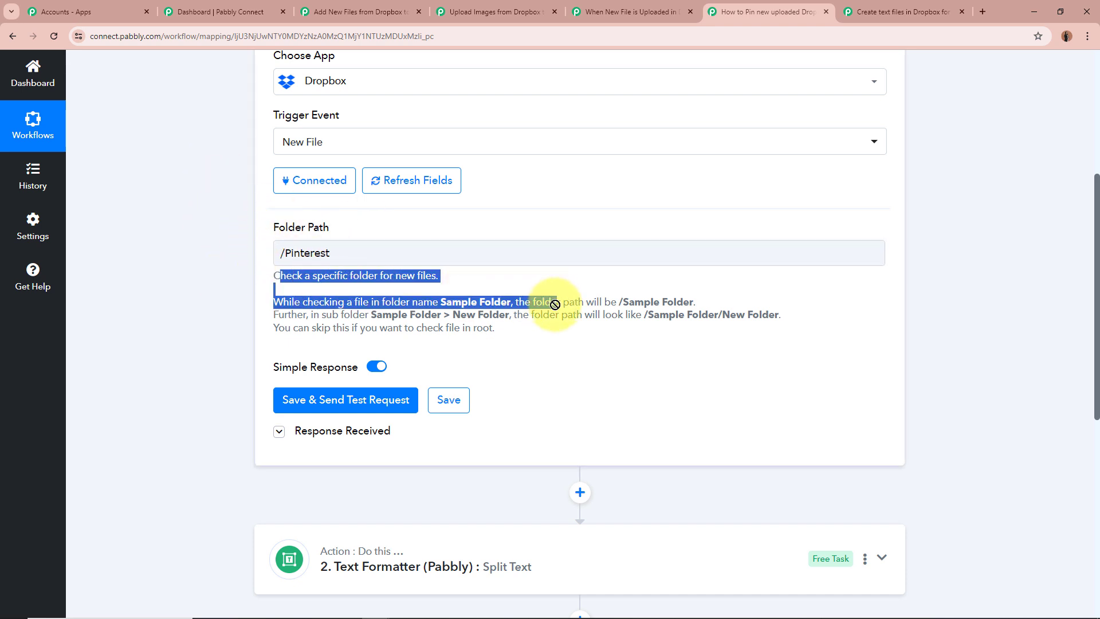
left_click(491, 294)
left_click_drag(265, 303, 552, 324)
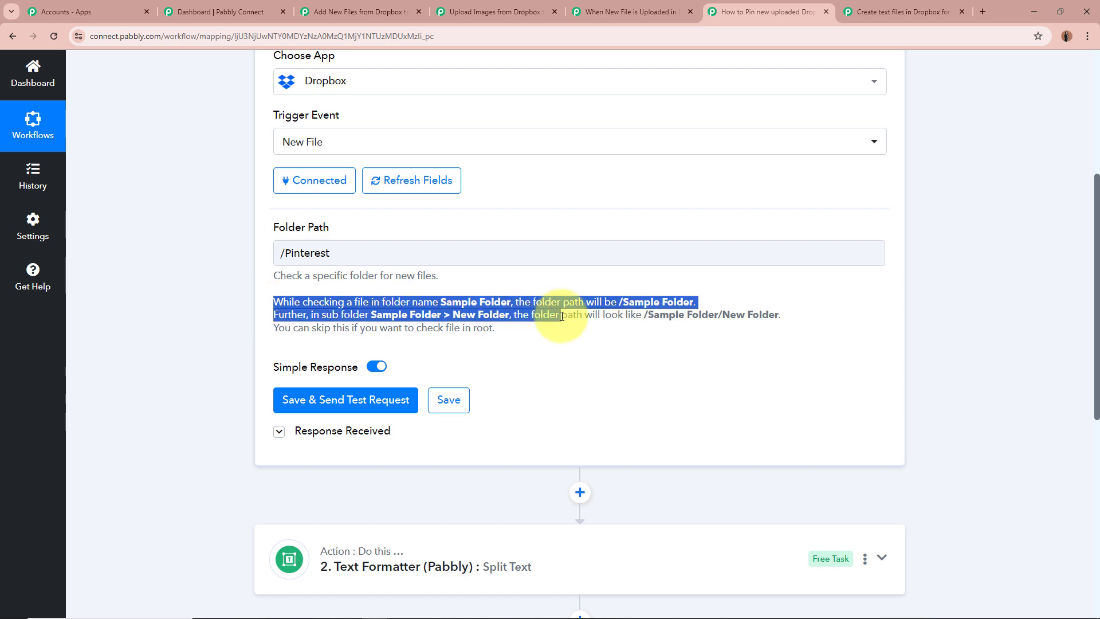
left_click(319, 315)
Expand the Dropbox trigger's response, highlight the Res2 Url and Res1 Name values, and collapse the trigger
left_click(279, 431)
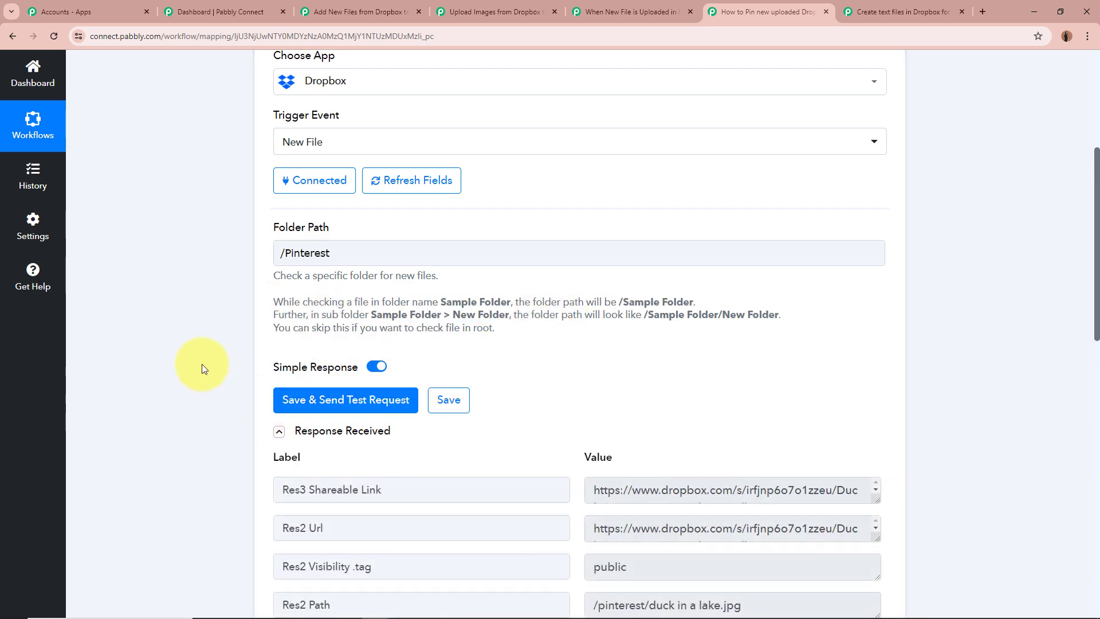
scroll(201, 366, "down", 3)
scroll(201, 363, "down", 1)
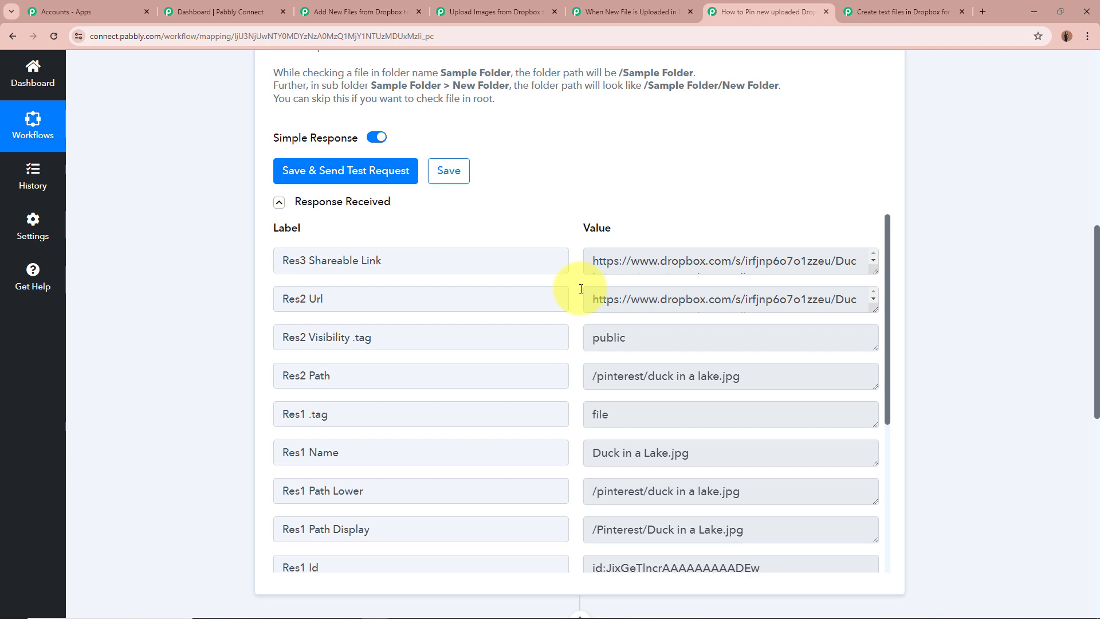
scroll(581, 288, "up", 5)
scroll(387, 403, "down", 7)
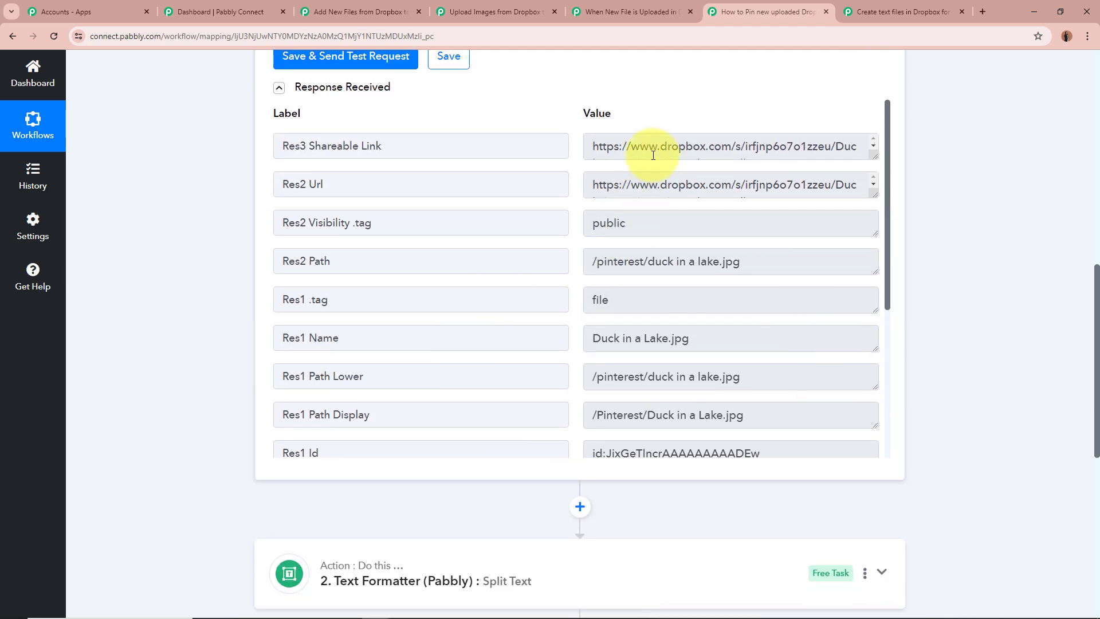
left_click_drag(595, 179, 729, 302)
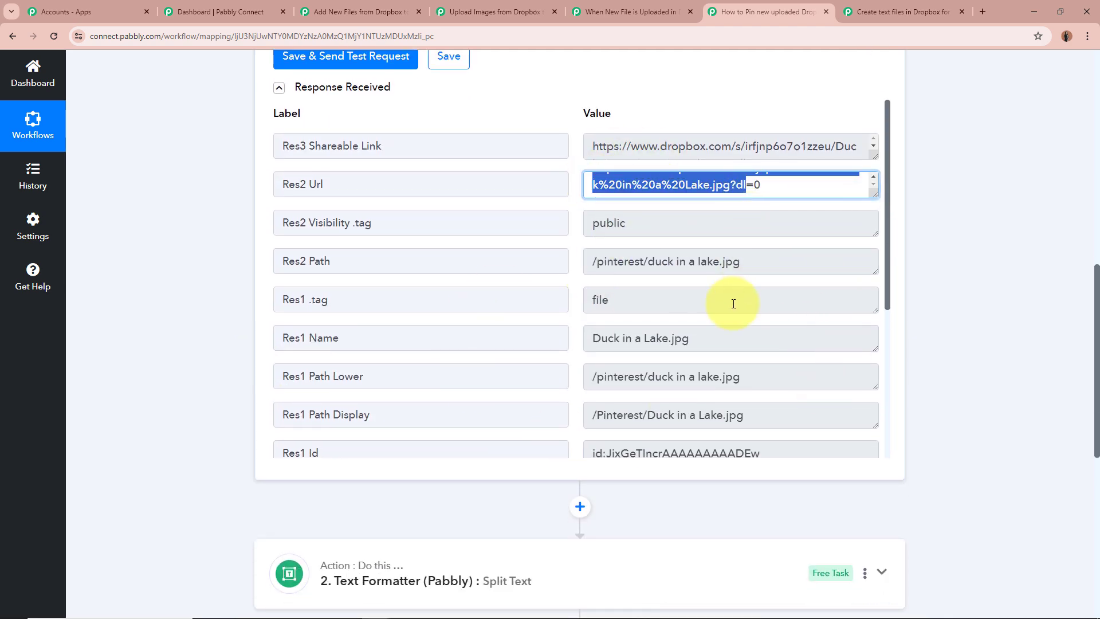
left_click_drag(591, 339, 834, 336)
scroll(832, 336, "down", 5)
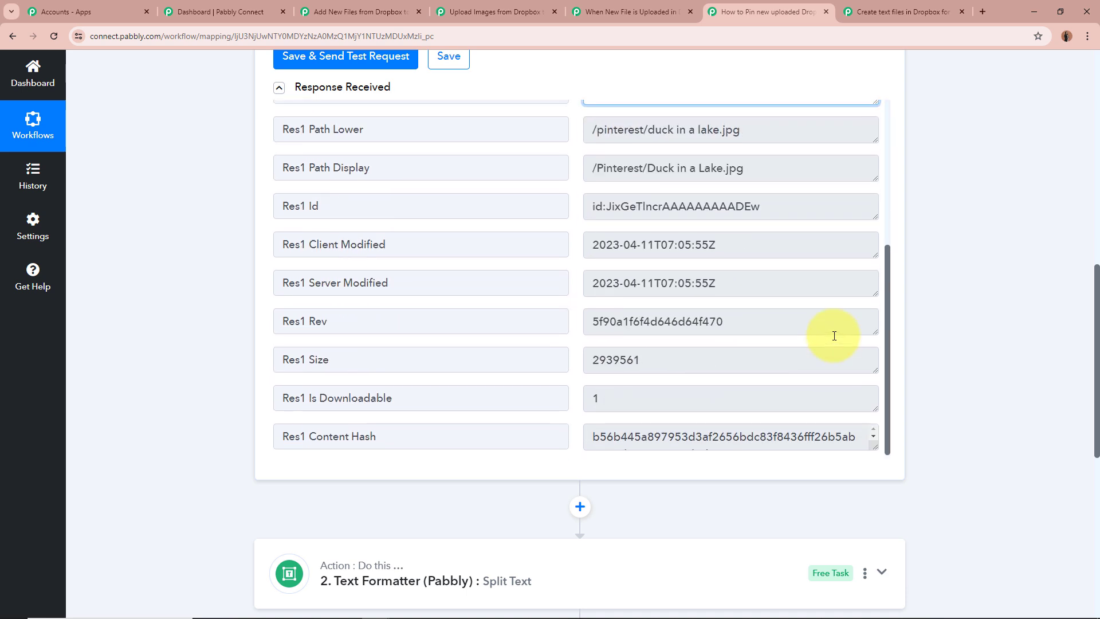
scroll(833, 334, "up", 5)
left_click(1026, 338)
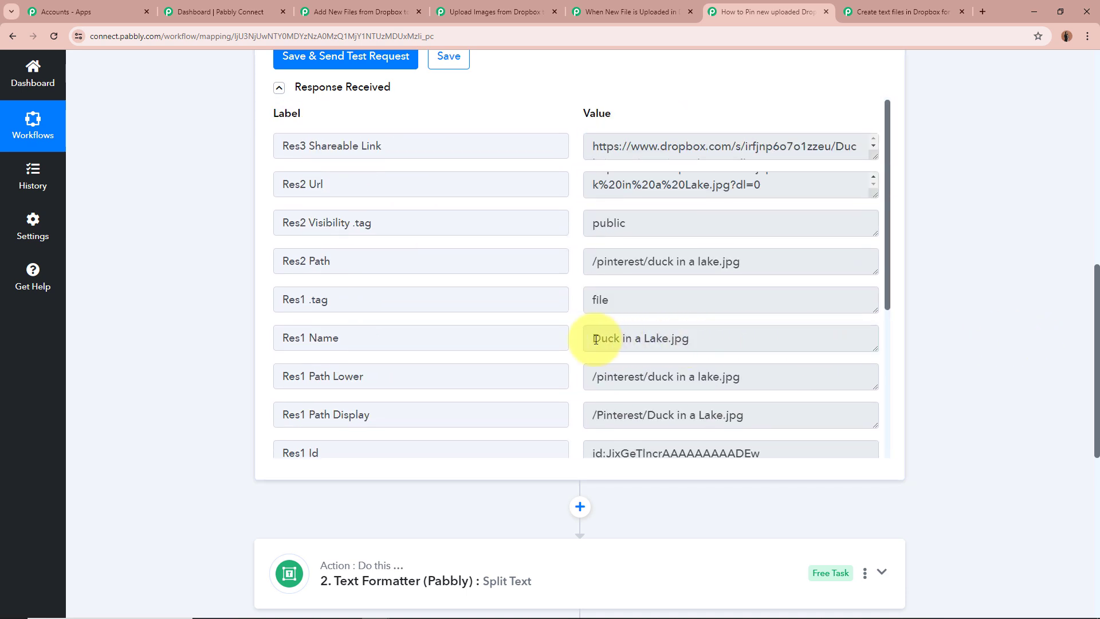
left_click_drag(592, 338, 727, 341)
left_click(916, 343)
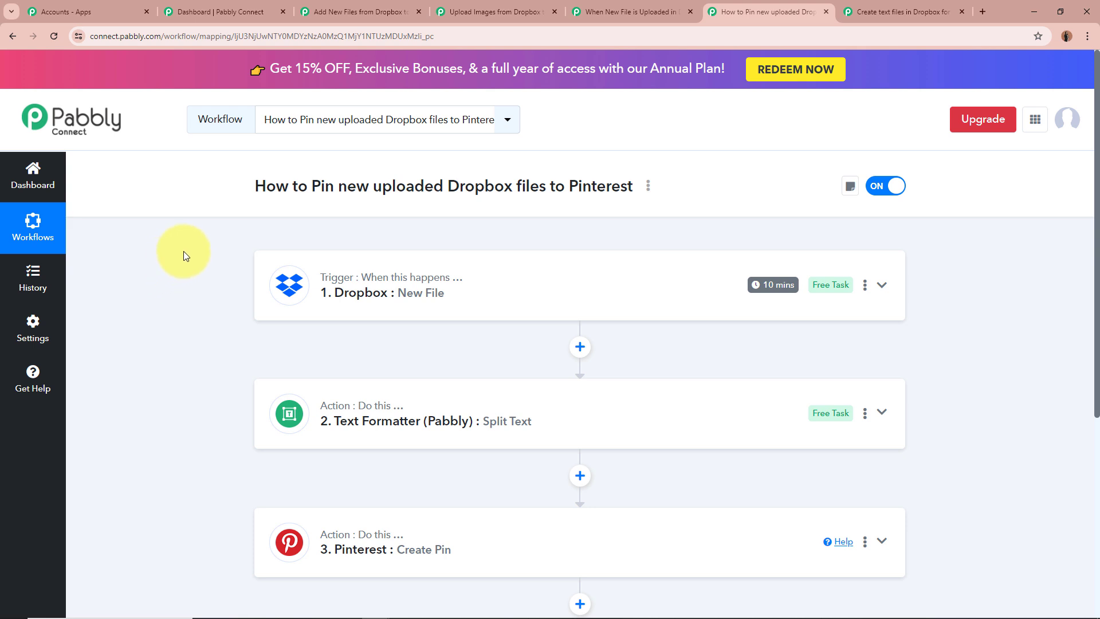
Expand the Pinterest Create Pin action, examine its Board, Image URL and Title settings, and highlight the Image URL label
scroll(183, 251, "down", 4)
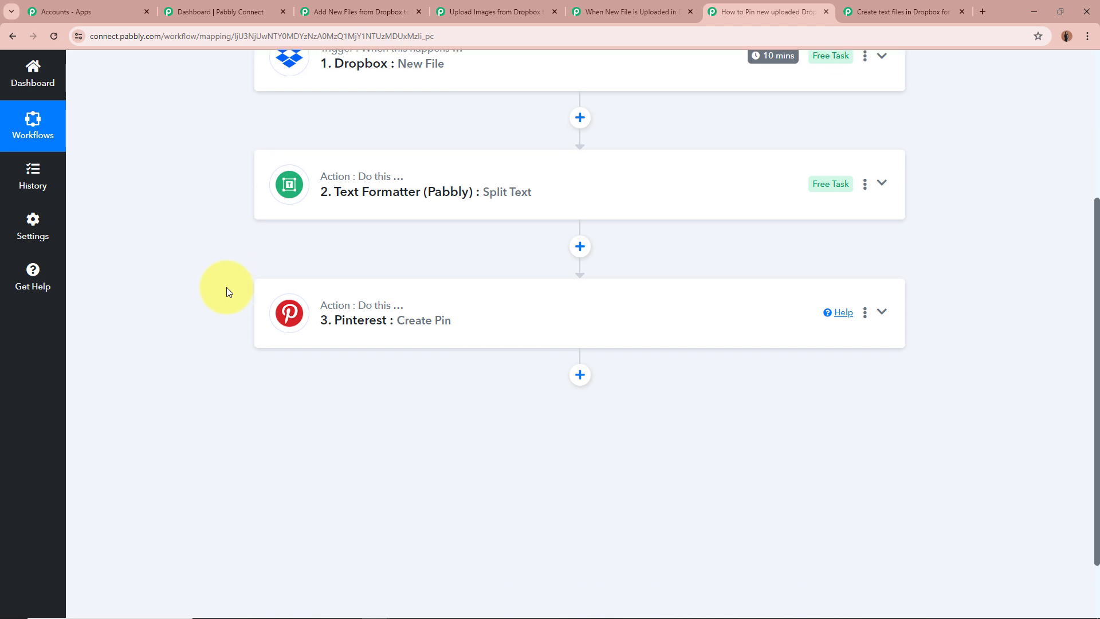
left_click(894, 312)
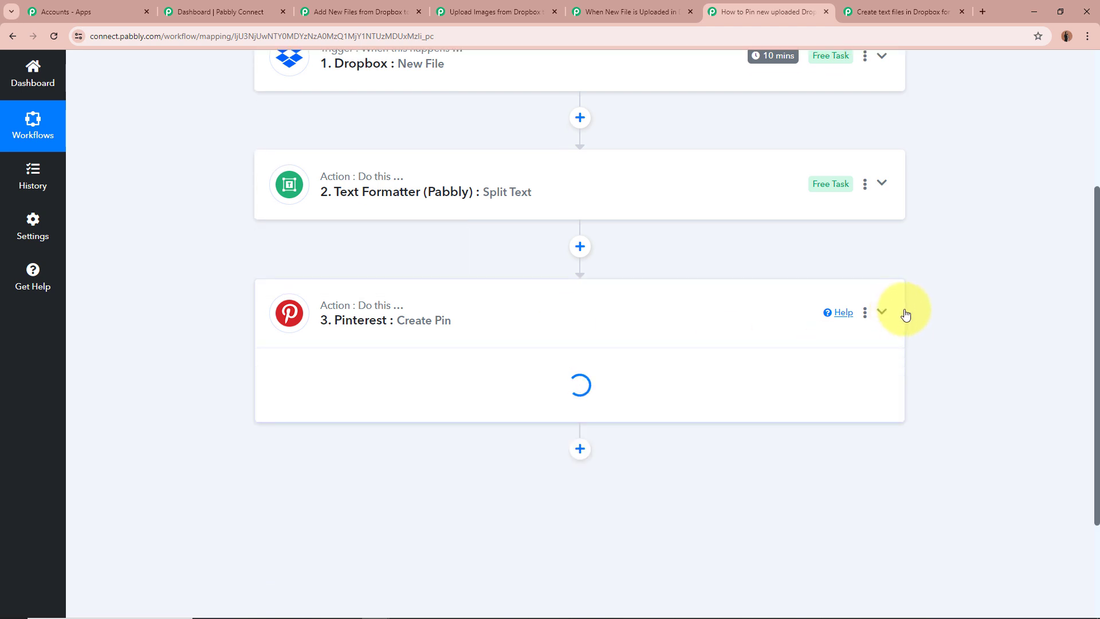
scroll(904, 311, "down", 3)
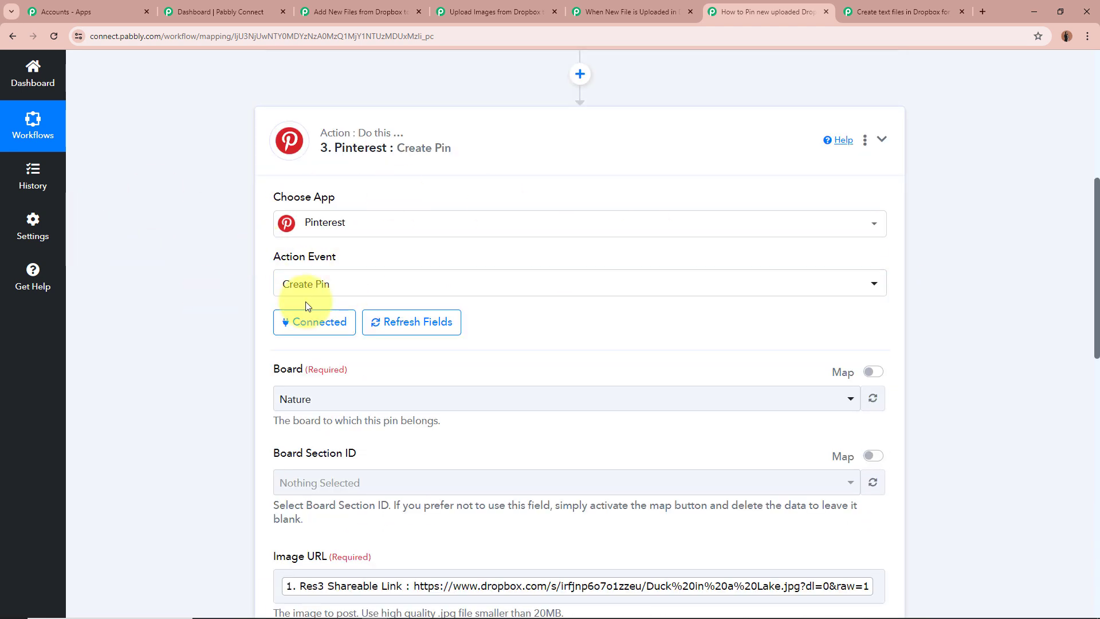
scroll(193, 263, "up", 4)
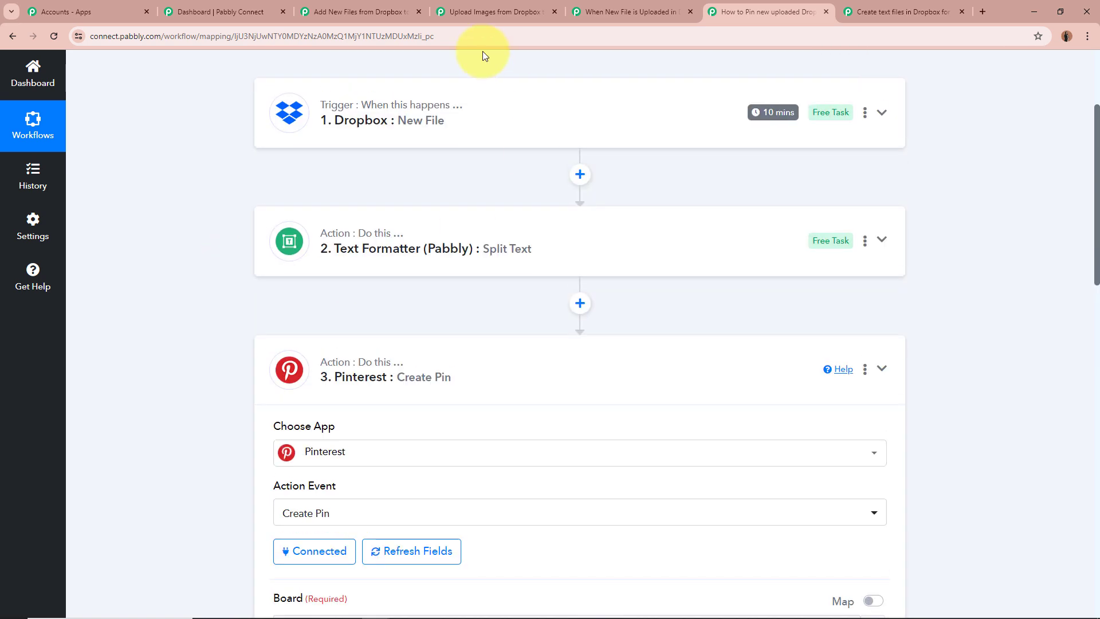
scroll(179, 253, "down", 7)
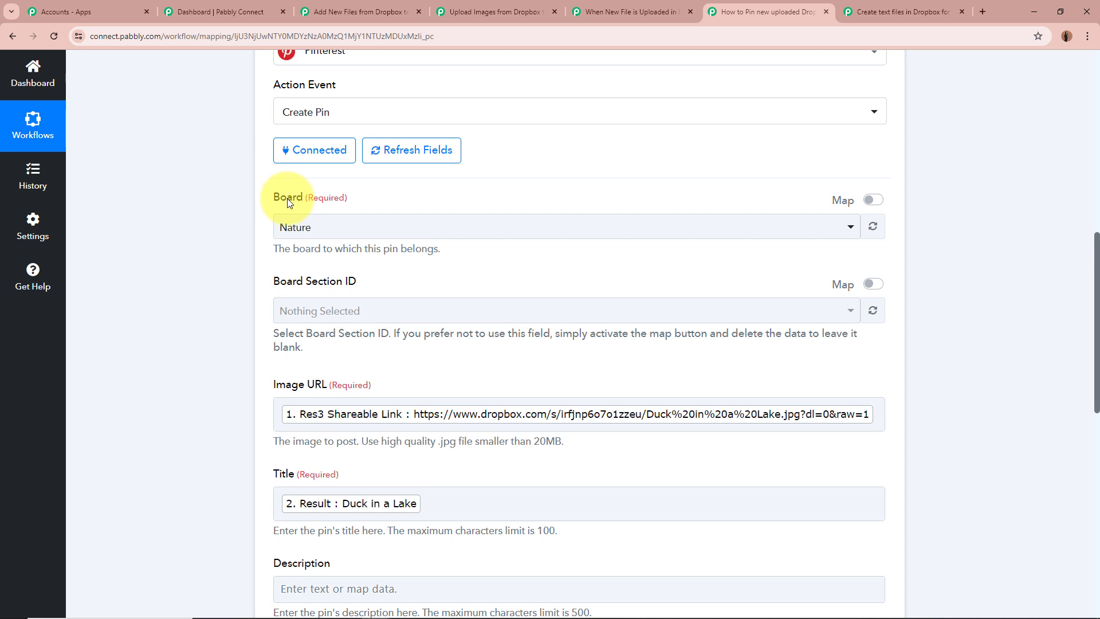
scroll(179, 265, "down", 2)
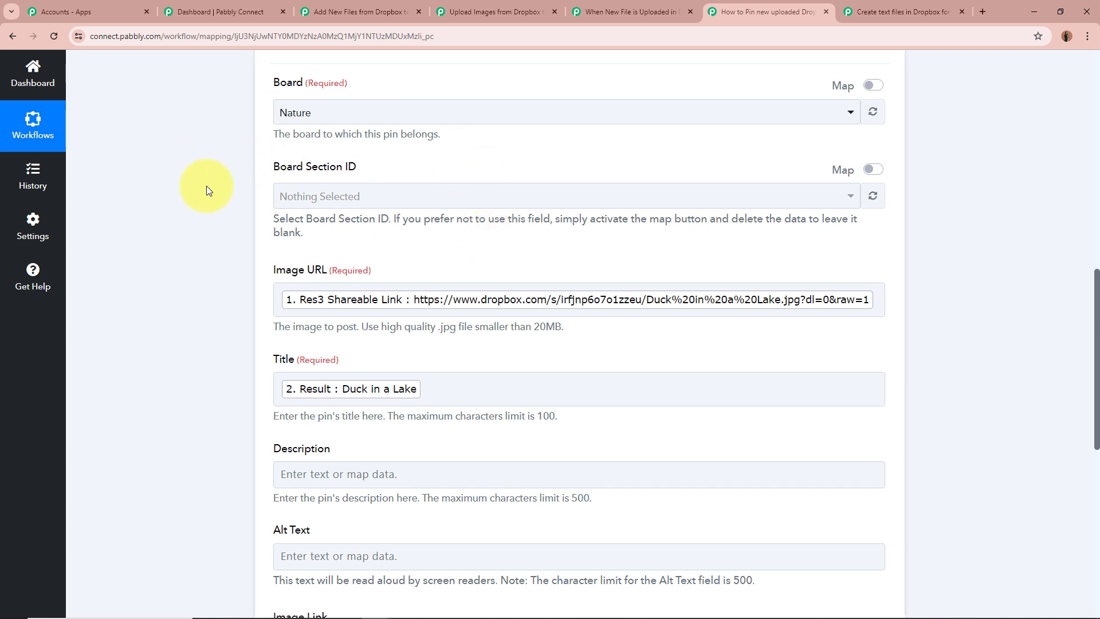
scroll(206, 186, "down", 2)
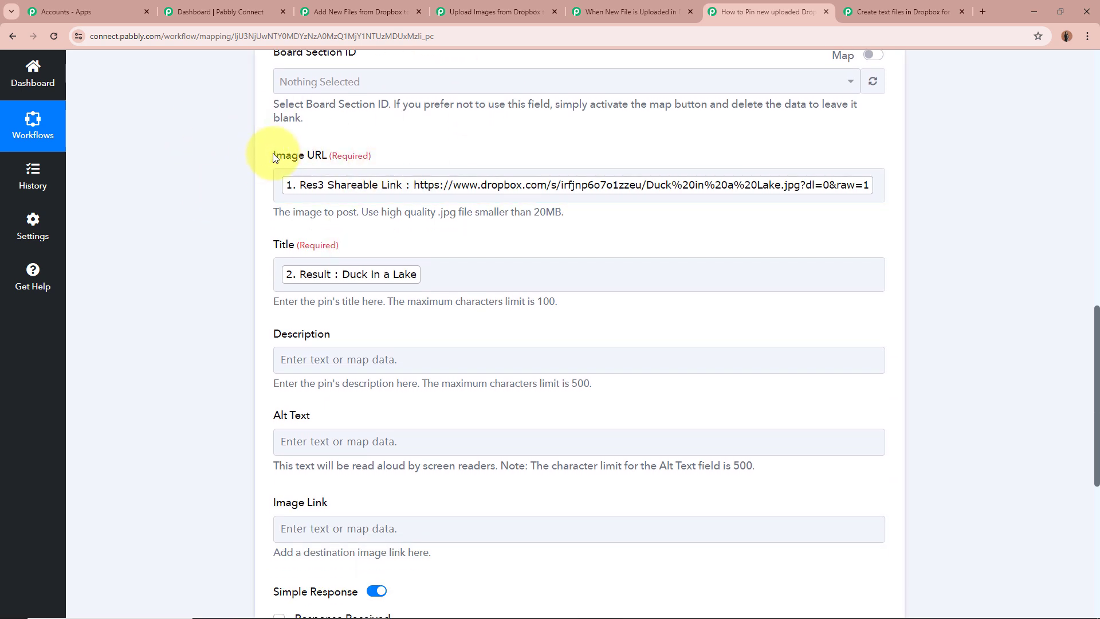
left_click_drag(272, 153, 620, 195)
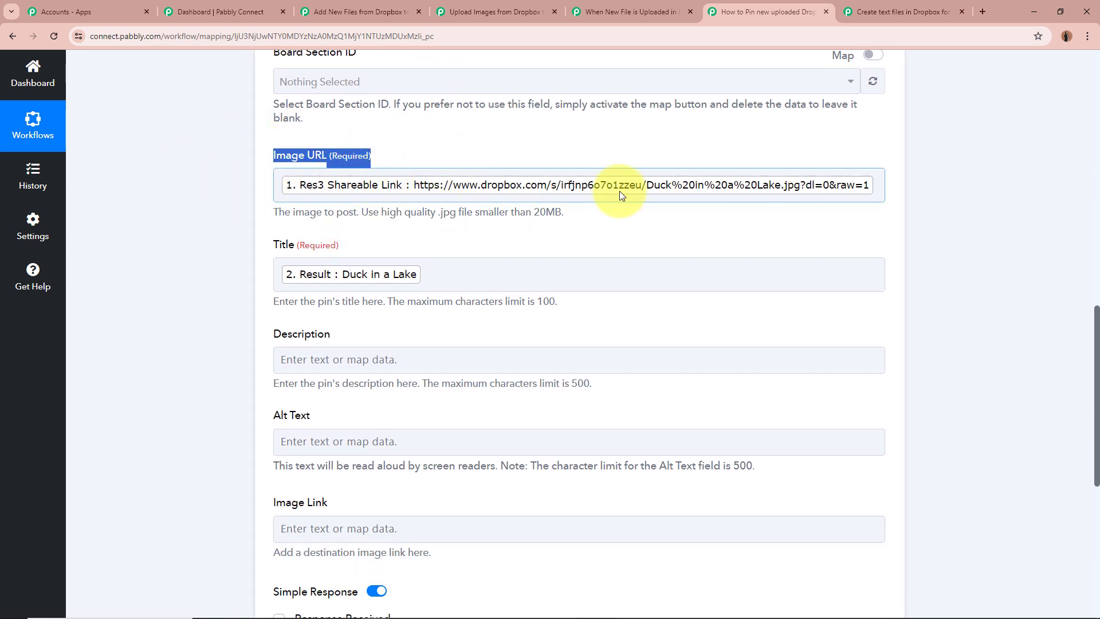
left_click(939, 201)
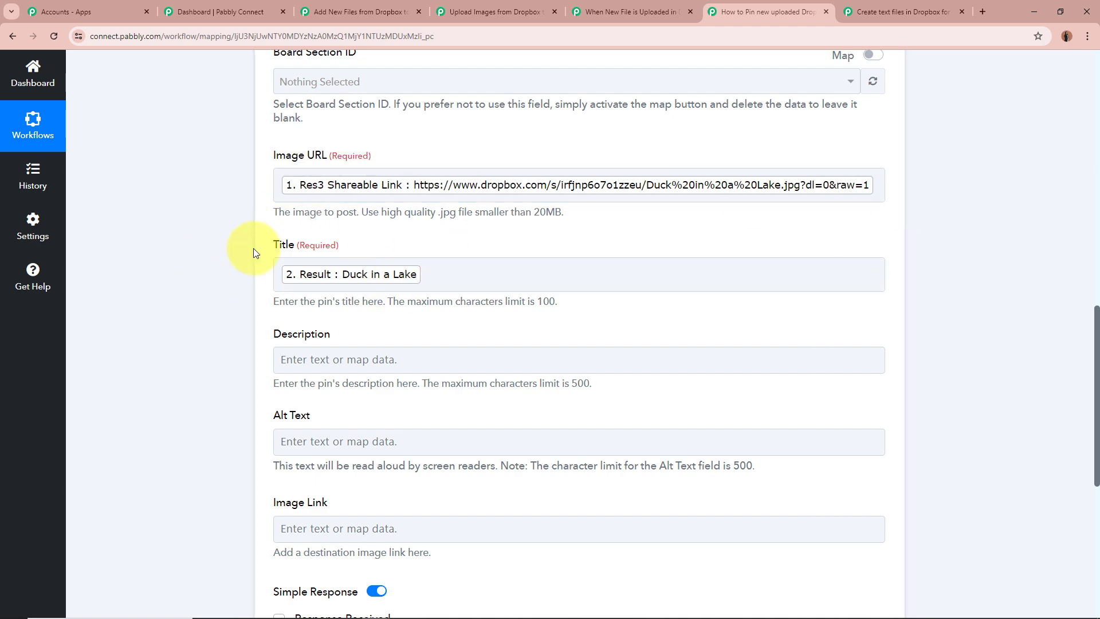
left_click(421, 284)
Reopen the Dropbox trigger's response and highlight the .jpg extension in the Res1 Name value
scroll(408, 283, "up", 12)
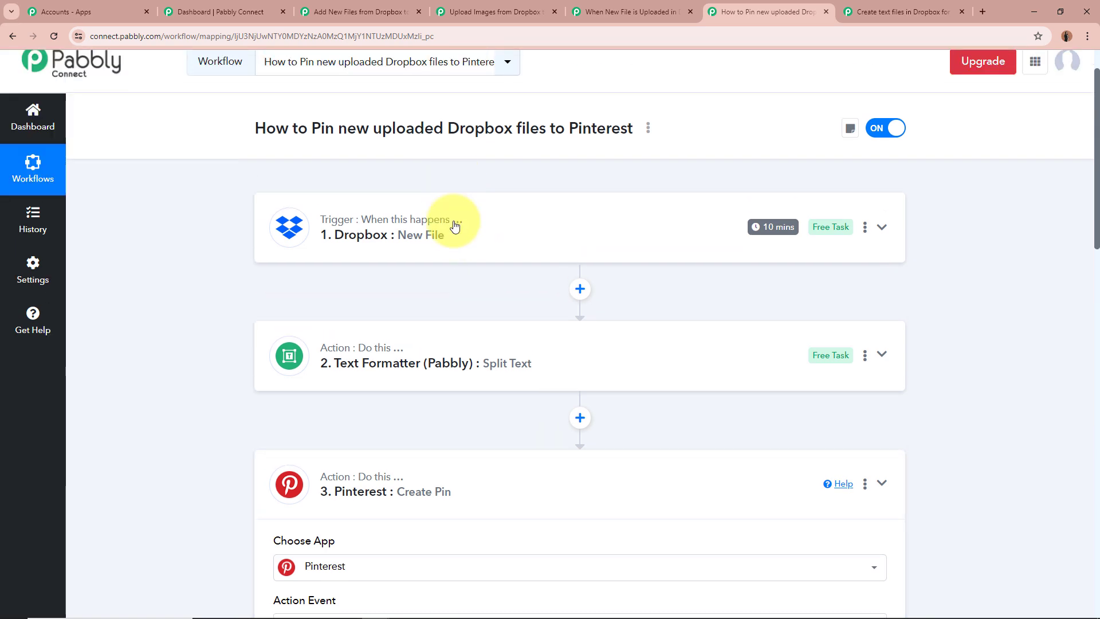
left_click(454, 226)
scroll(172, 245, "down", 9)
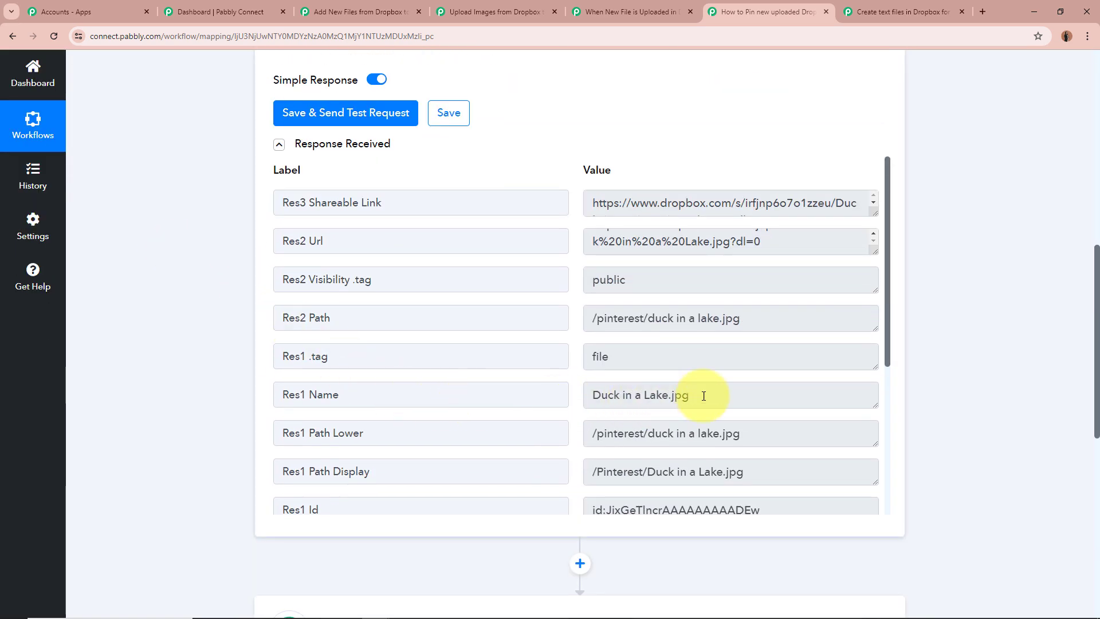
left_click_drag(595, 395, 683, 394)
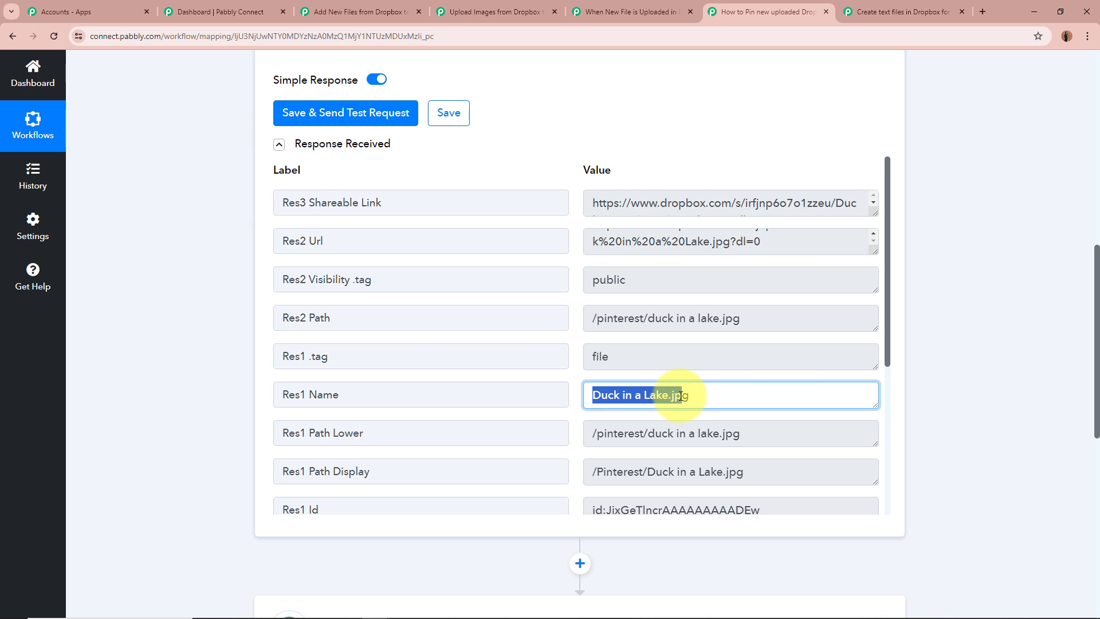
left_click(668, 395)
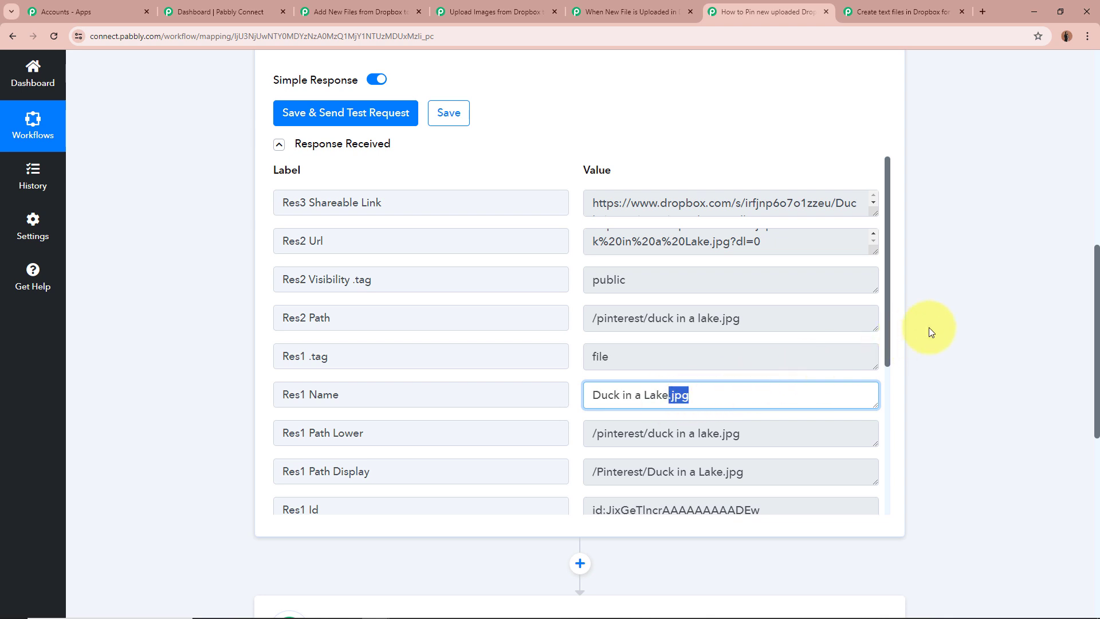
Expand the Text Formatter Split Text action, examine its app and event settings, and highlight the Text to Split label
scroll(907, 384, "down", 5)
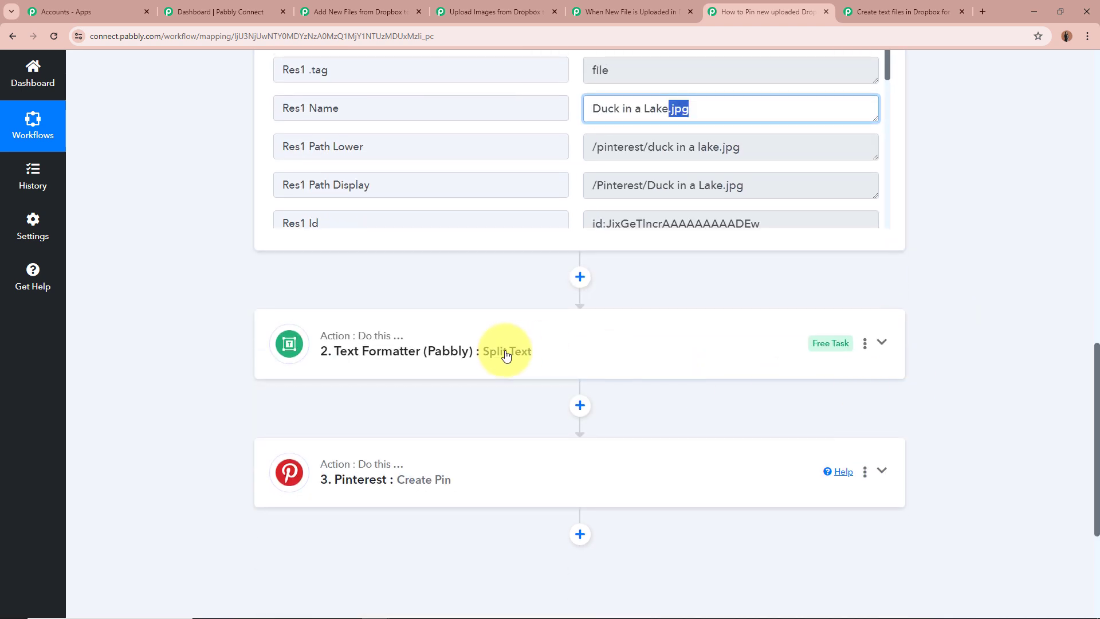
left_click(504, 350)
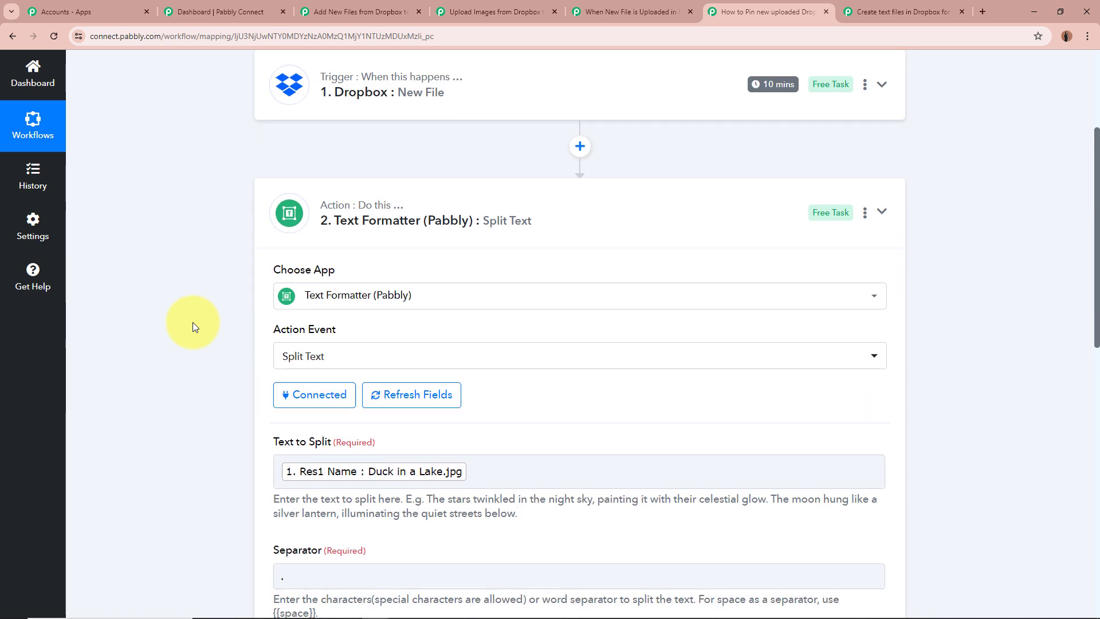
scroll(192, 322, "down", 2)
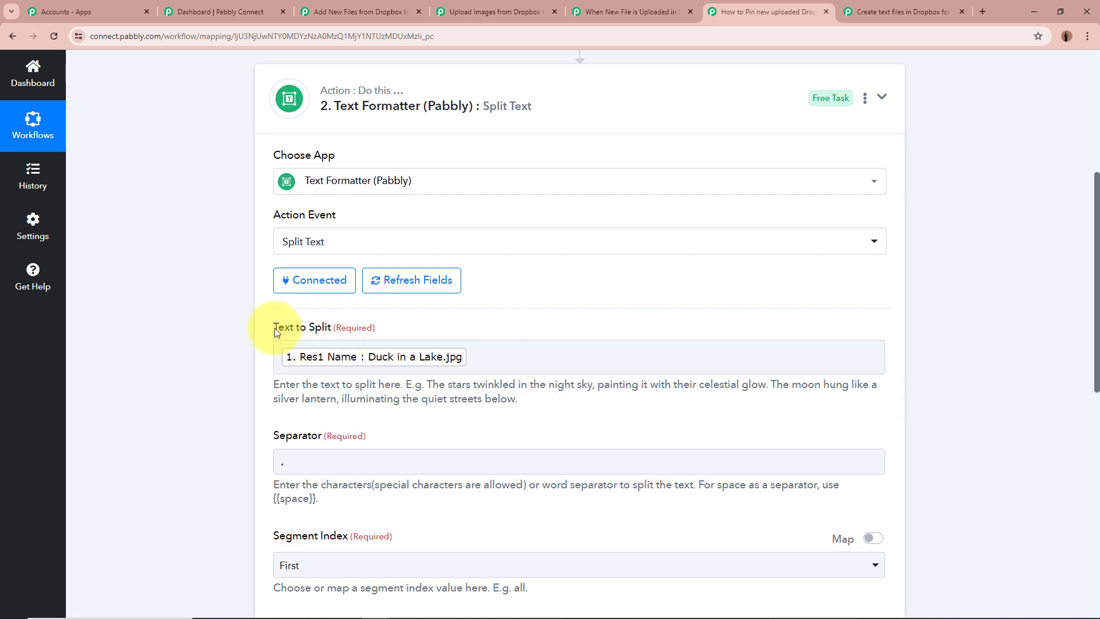
left_click_drag(276, 332, 373, 328)
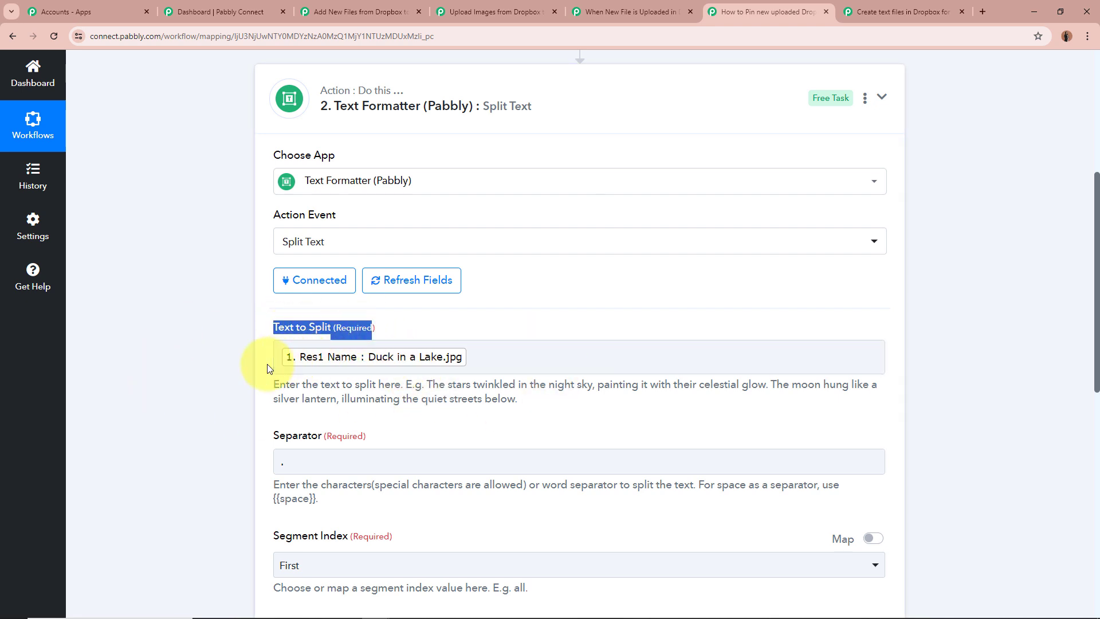
Examine the Split Text action's Separator and Segment Index, highlight the Result value in its response, and collapse the action
left_click(191, 363)
scroll(191, 363, "down", 1)
scroll(191, 363, "down", 2)
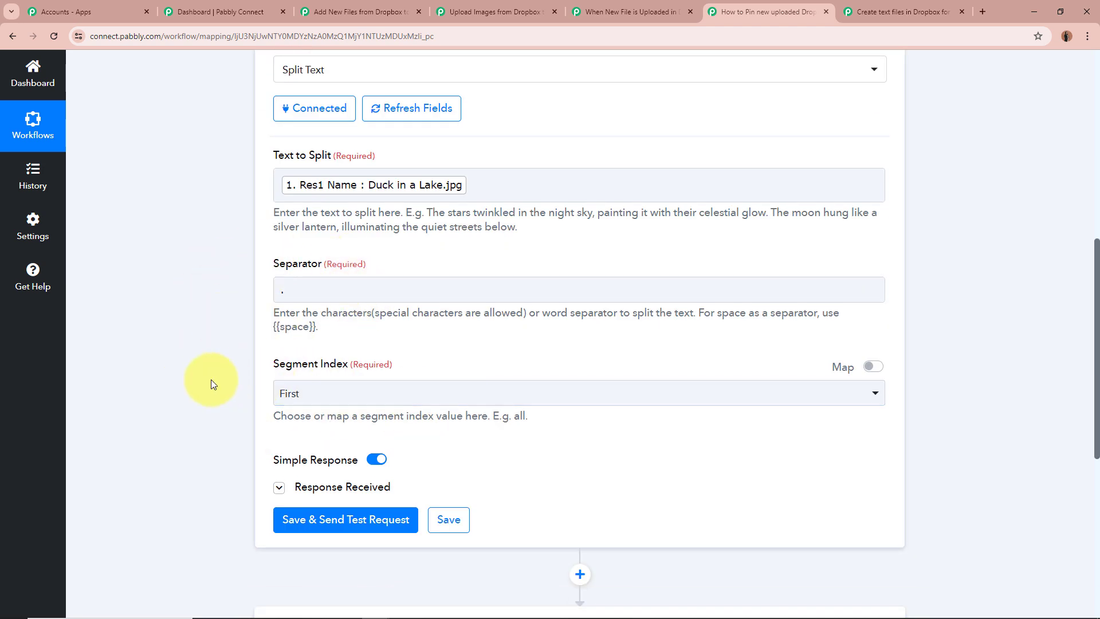
scroll(211, 379, "down", 3)
left_click(279, 320)
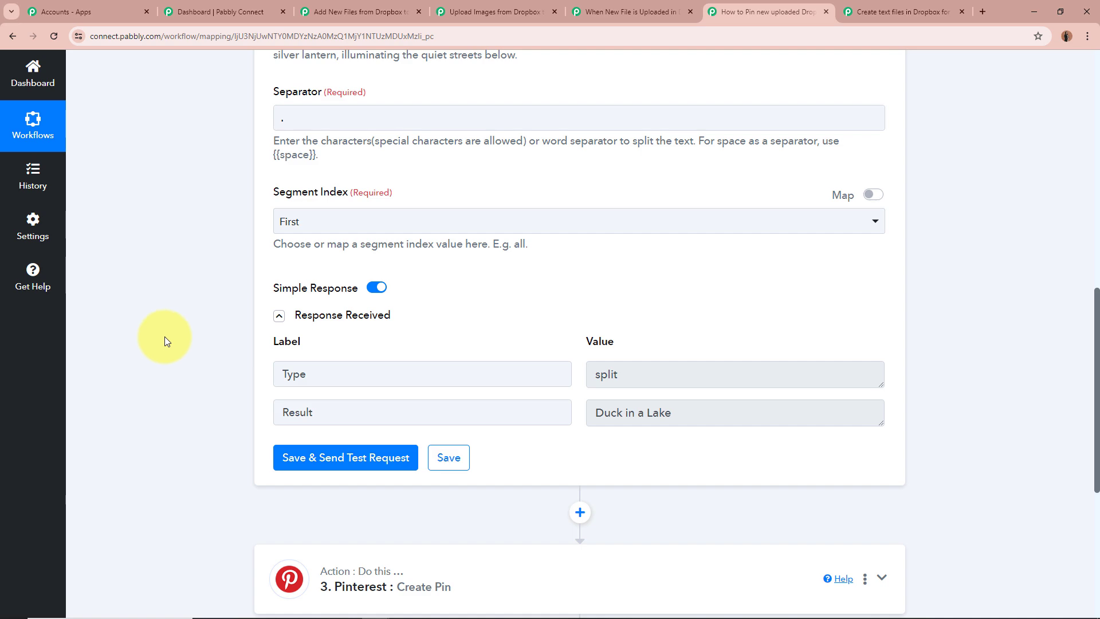
left_click_drag(596, 413, 733, 413)
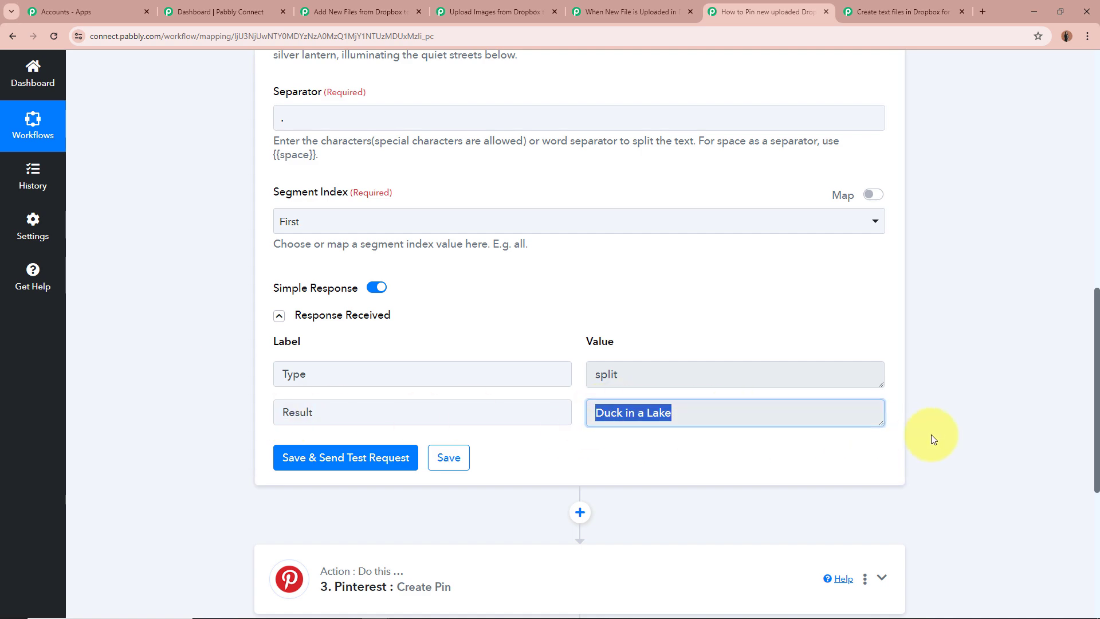
scroll(889, 408, "up", 7)
left_click(424, 181)
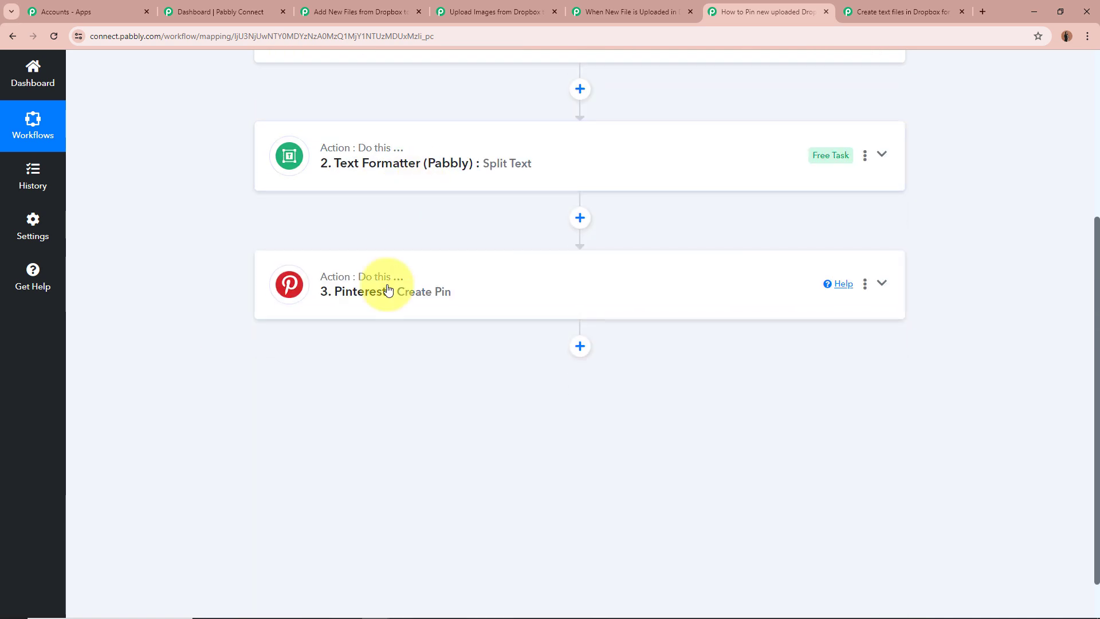
Expand the Pinterest Create Pin action and examine its mapped Image URL and Title along with the optional fields
left_click(385, 290)
scroll(188, 284, "down", 9)
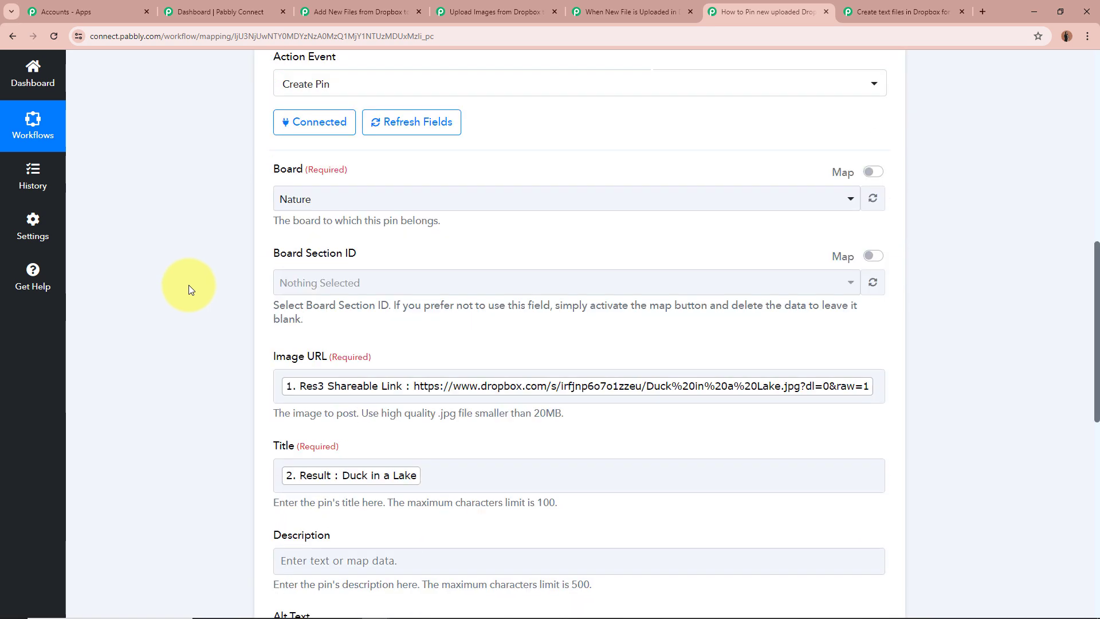
scroll(195, 326, "down", 5)
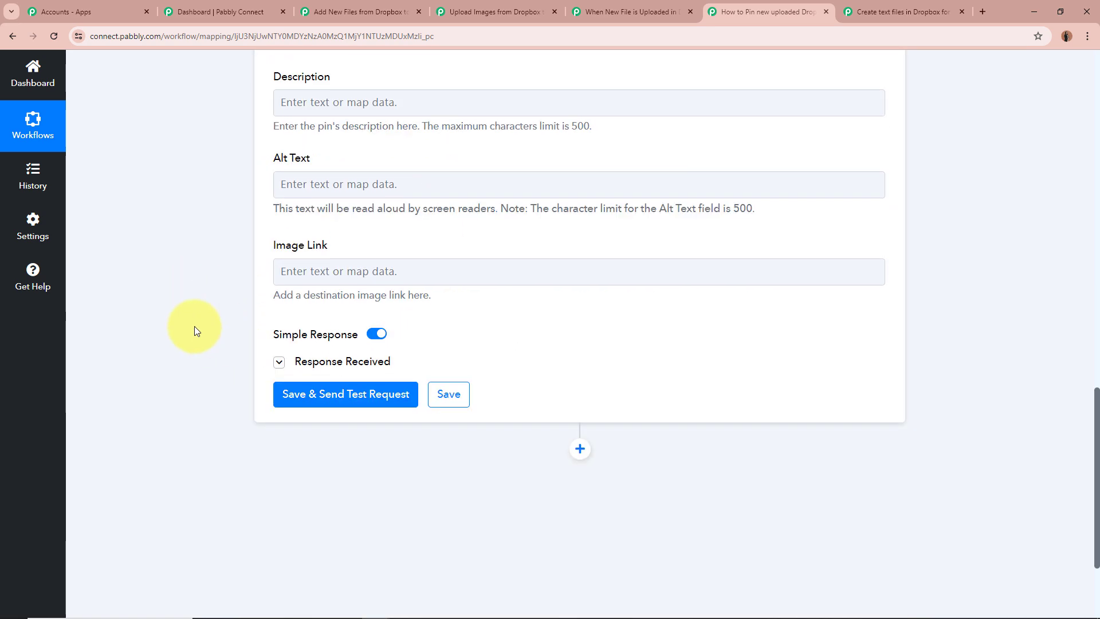
scroll(194, 325, "up", 5)
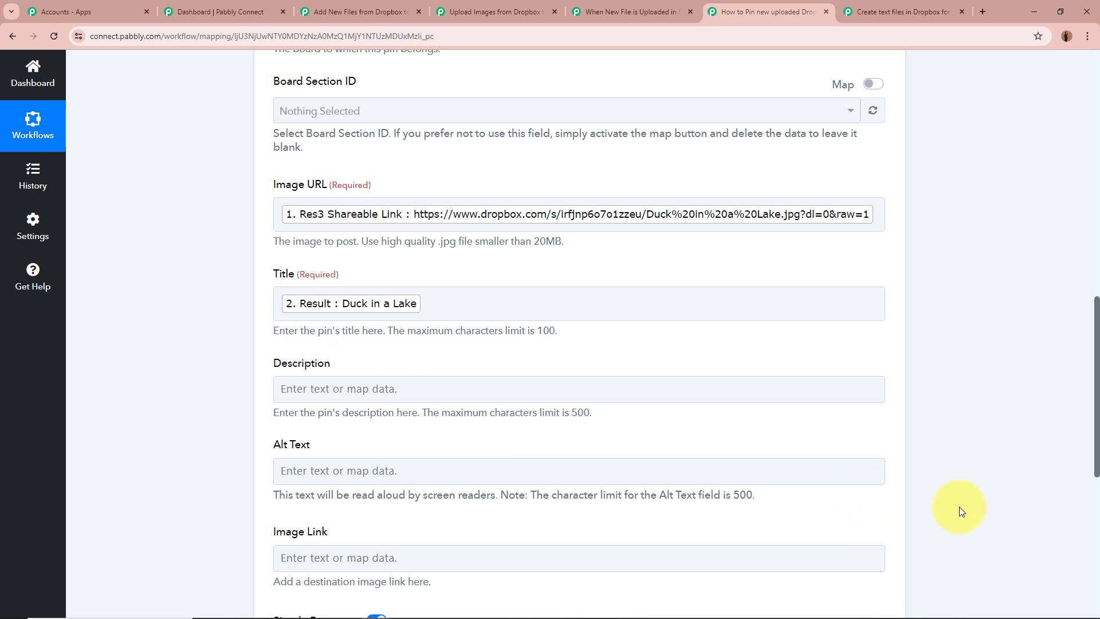
scroll(196, 276, "down", 5)
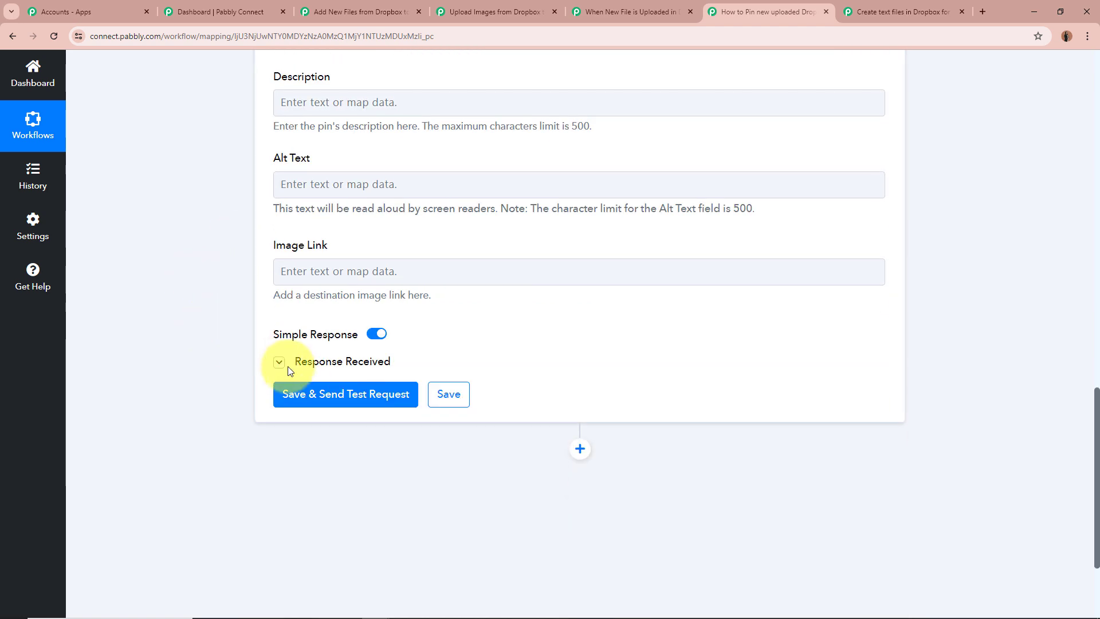
Expand the response received by the Pinterest Create Pin action, examine its values, and collapse the action
left_click(284, 364)
scroll(194, 344, "down", 4)
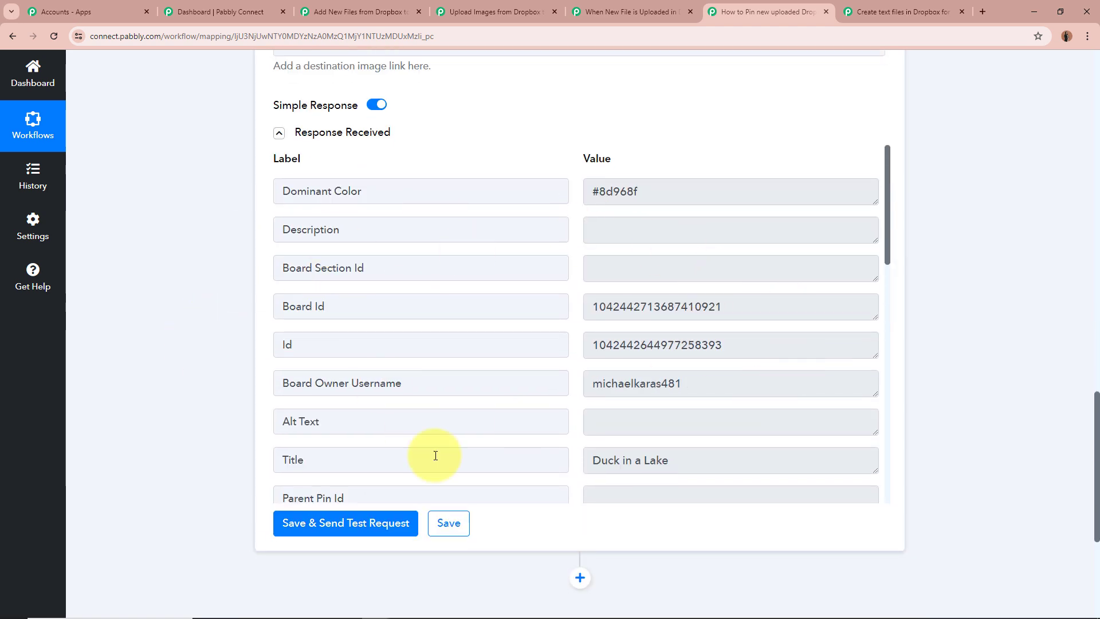
scroll(995, 339, "up", 15)
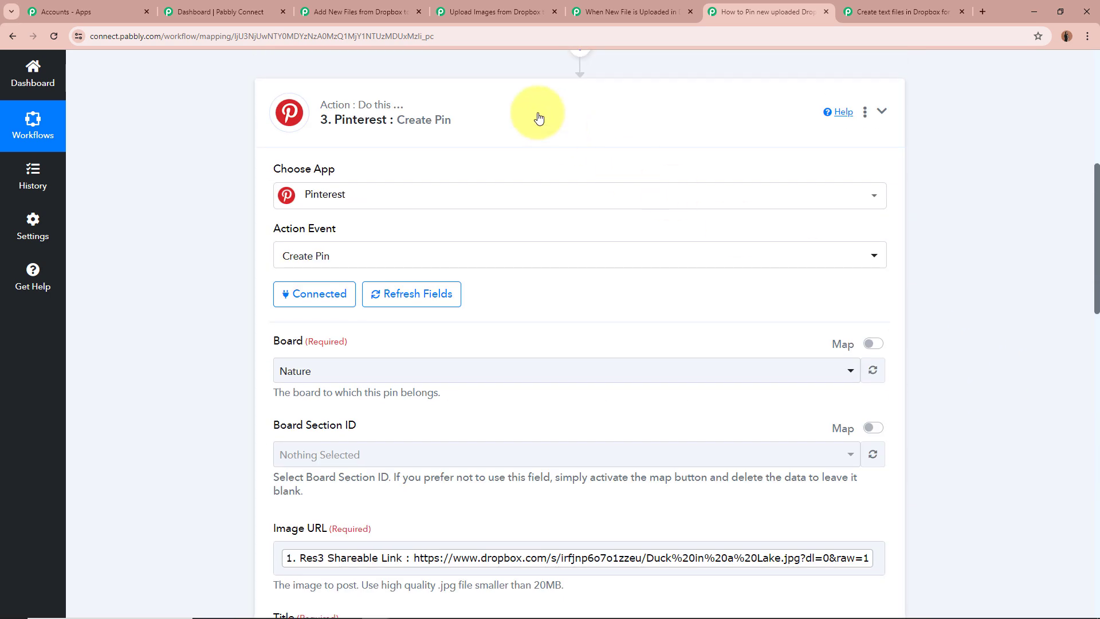
left_click(538, 117)
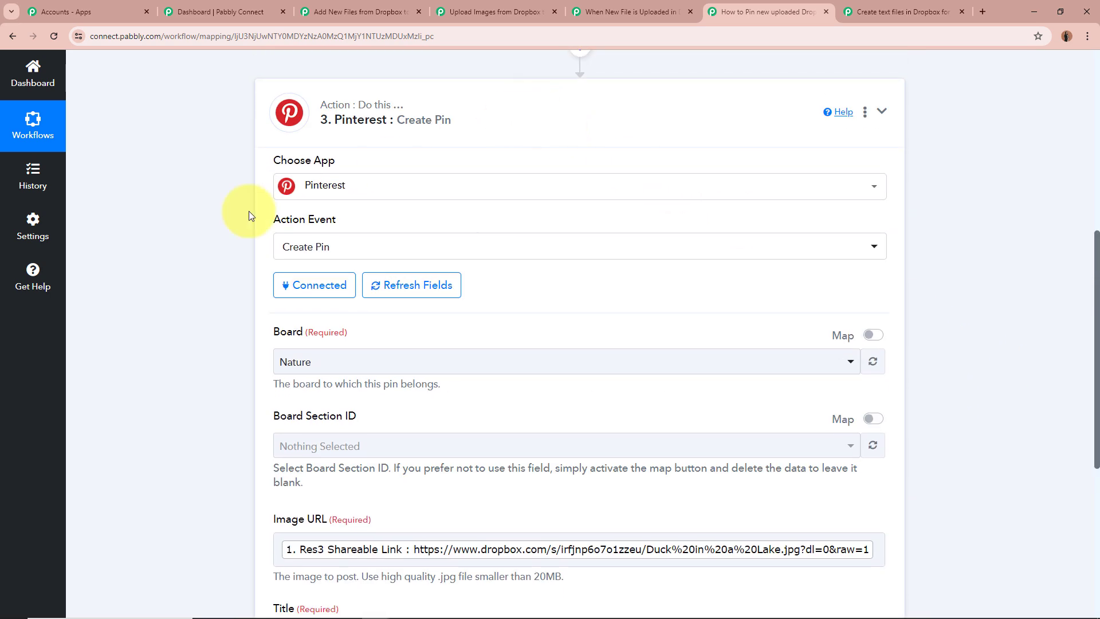
scroll(185, 233, "up", 3)
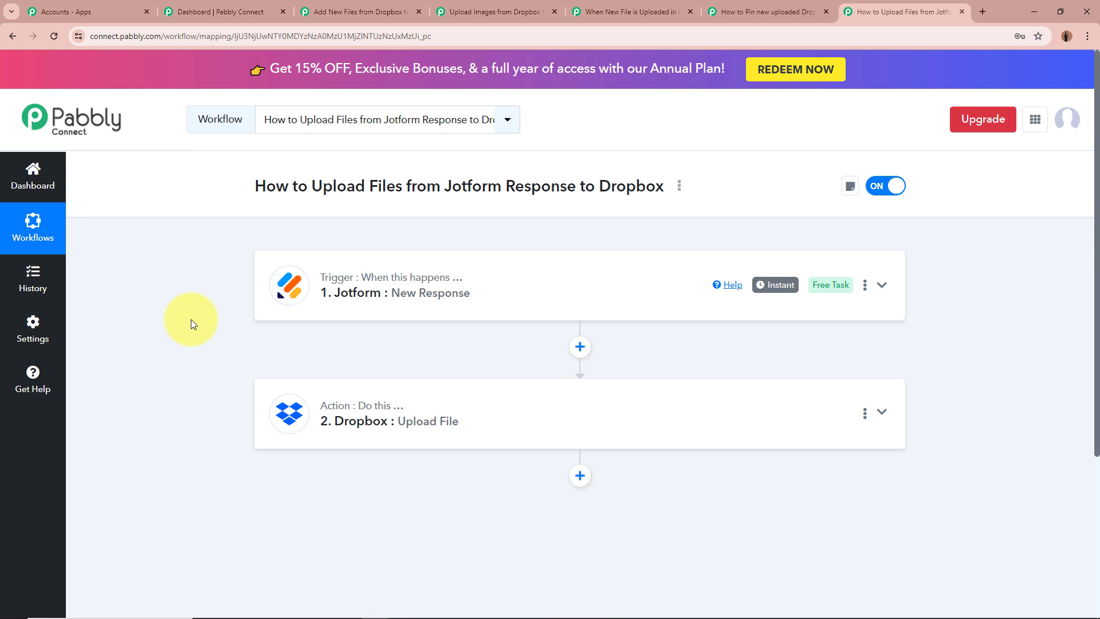
Expand the Jotform New Response trigger, examine its app and event settings, and highlight the Webhook URL with its setup instructions
left_click(882, 285)
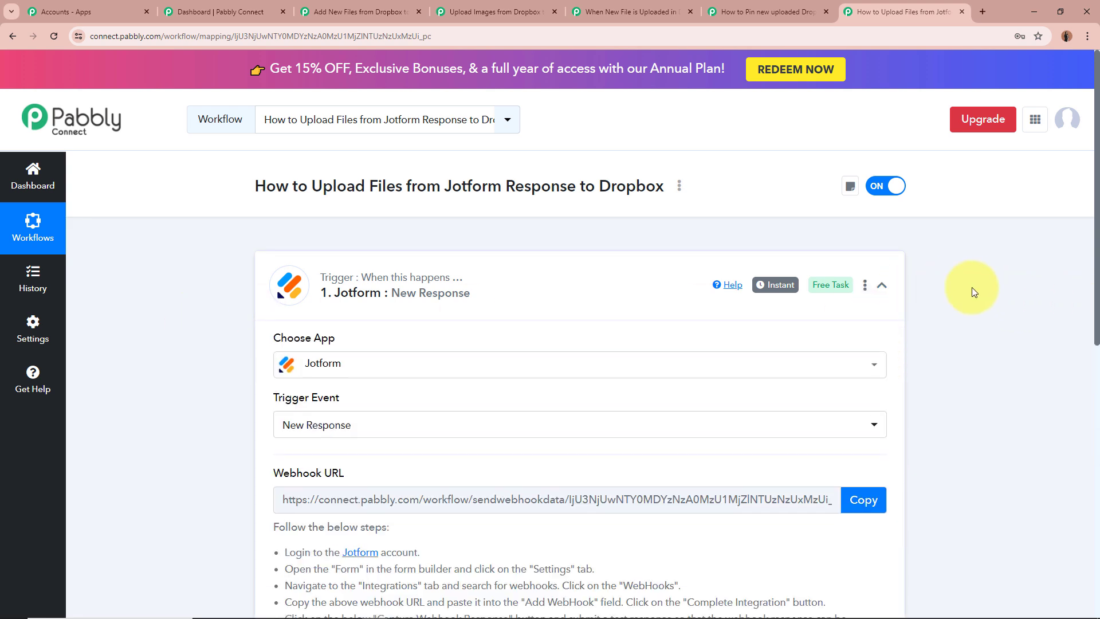
scroll(973, 291, "down", 1)
scroll(972, 291, "down", 2)
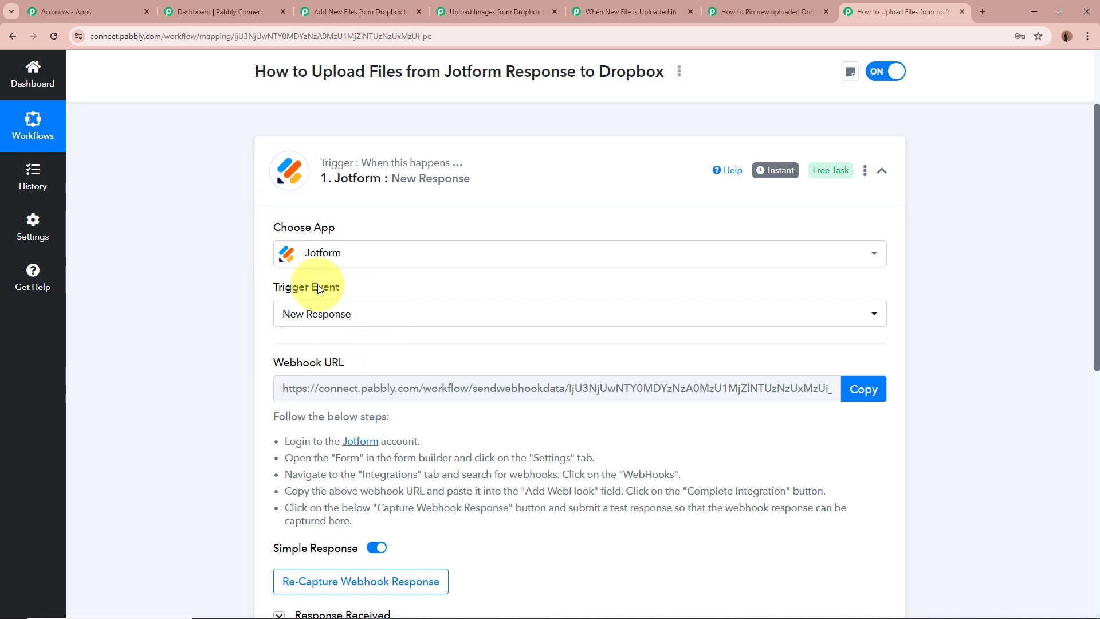
scroll(242, 281, "down", 1)
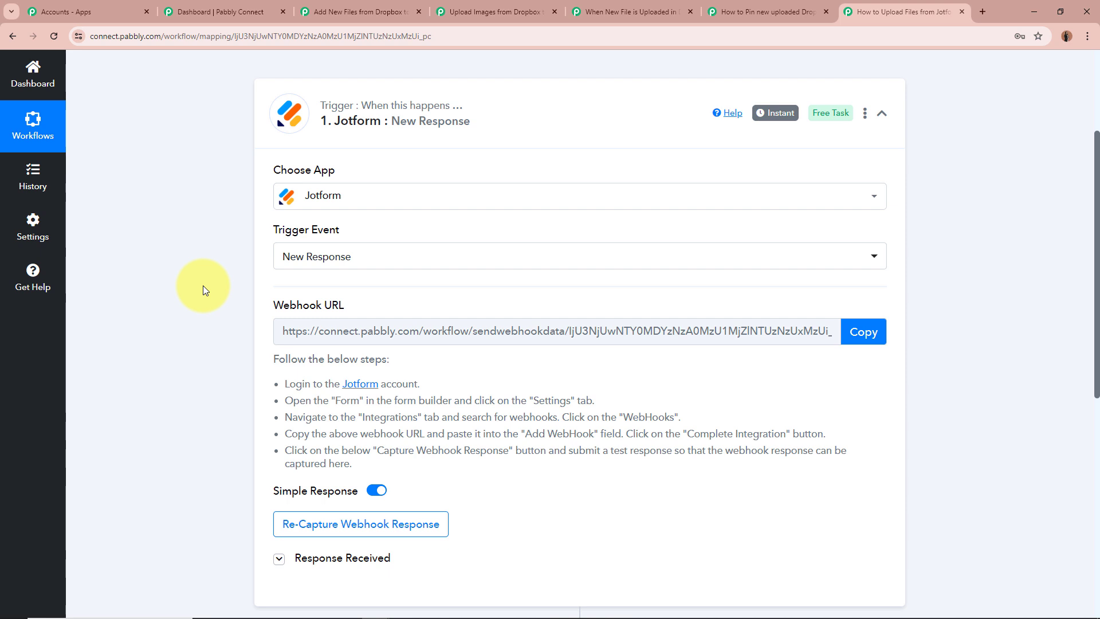
scroll(203, 290, "down", 2)
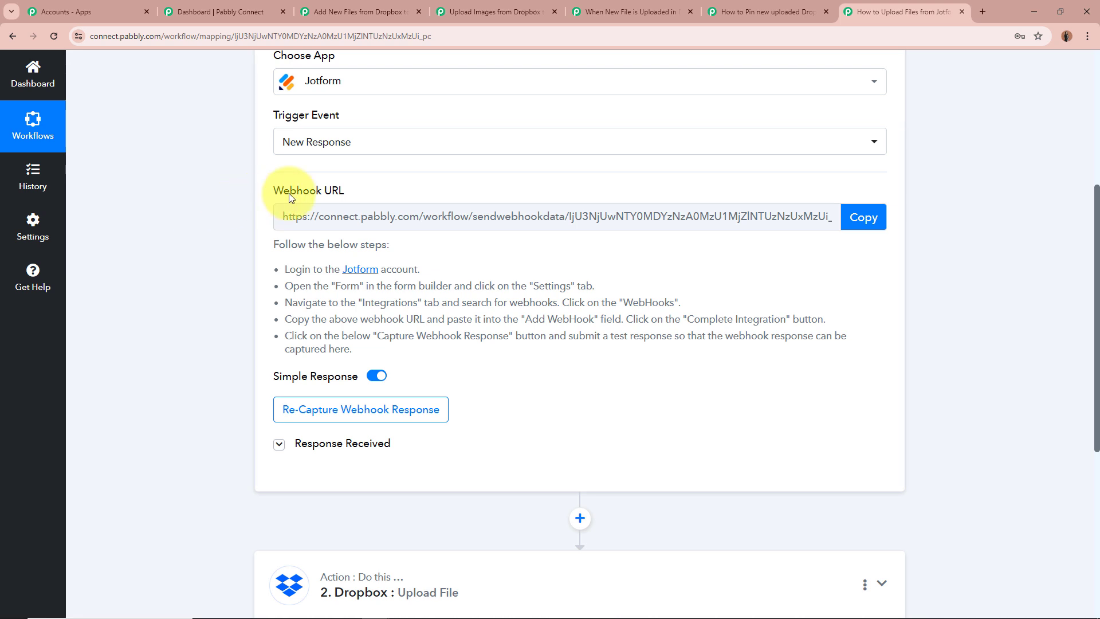
left_click_drag(387, 191, 333, 338)
left_click(185, 245)
left_click(204, 314)
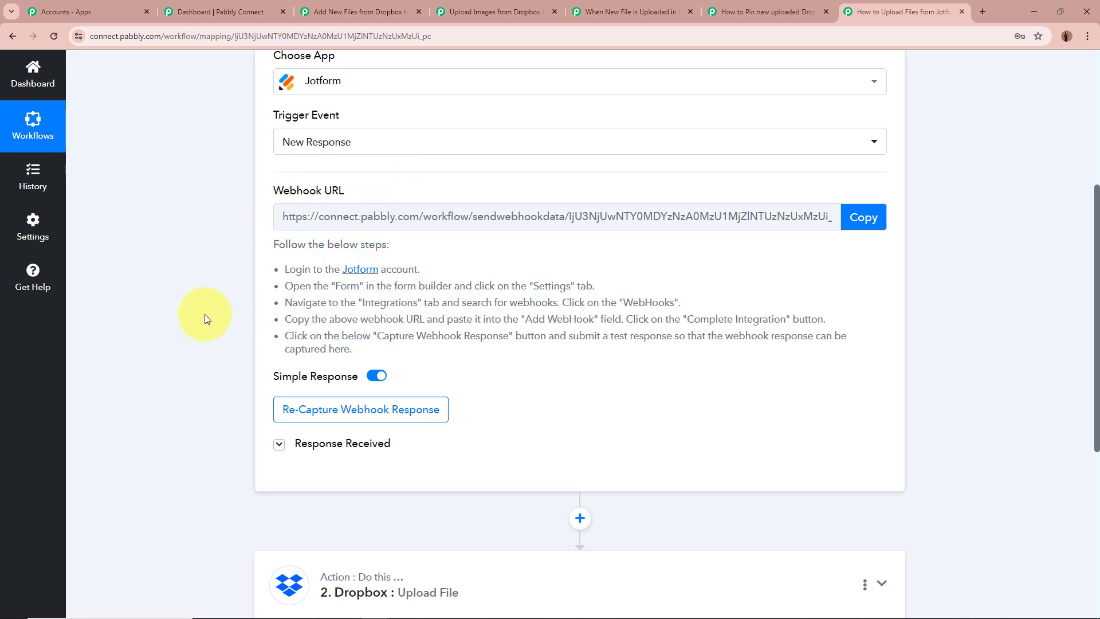
Expand the Jotform trigger's received response and examine the submission values, including the FormTitle and the uploaded file's details
left_click(279, 445)
scroll(195, 356, "down", 5)
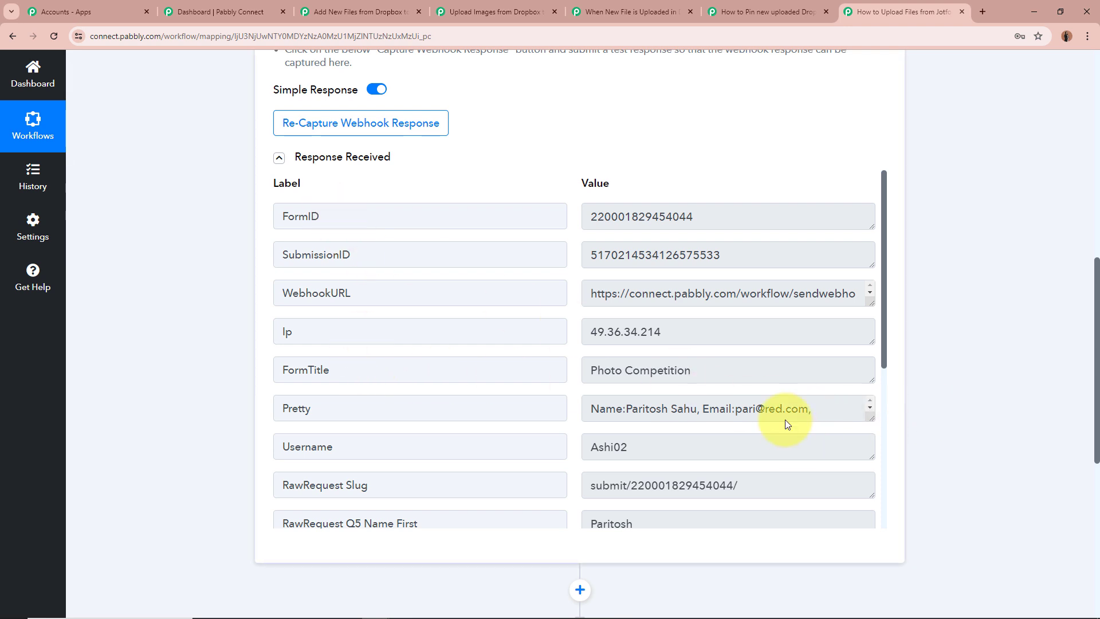
scroll(631, 372, "down", 1)
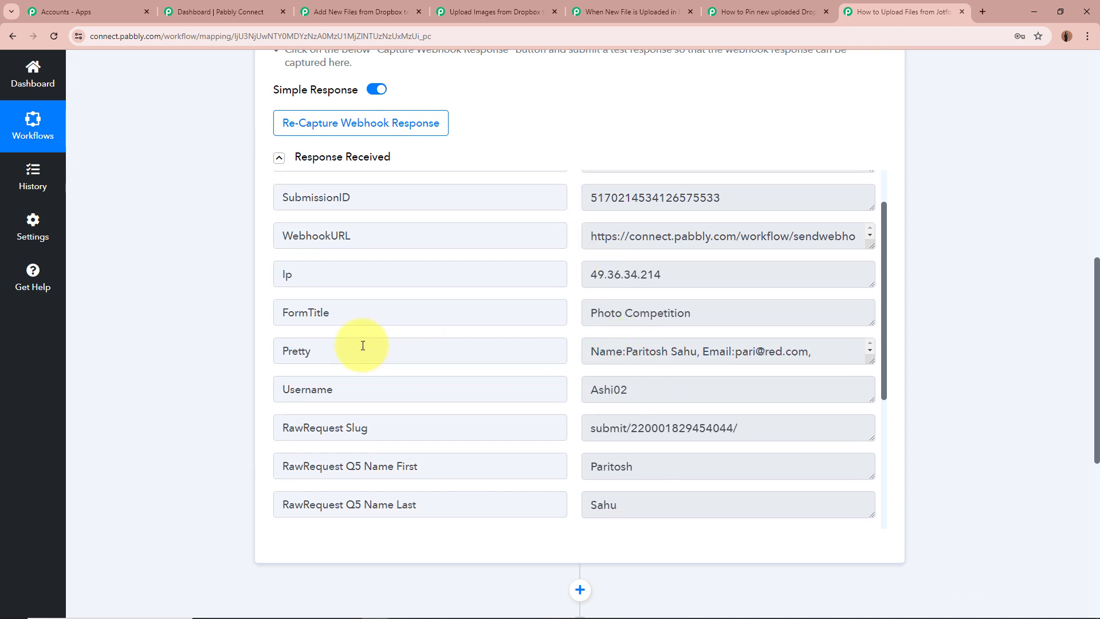
left_click(599, 312)
scroll(687, 315, "down", 3)
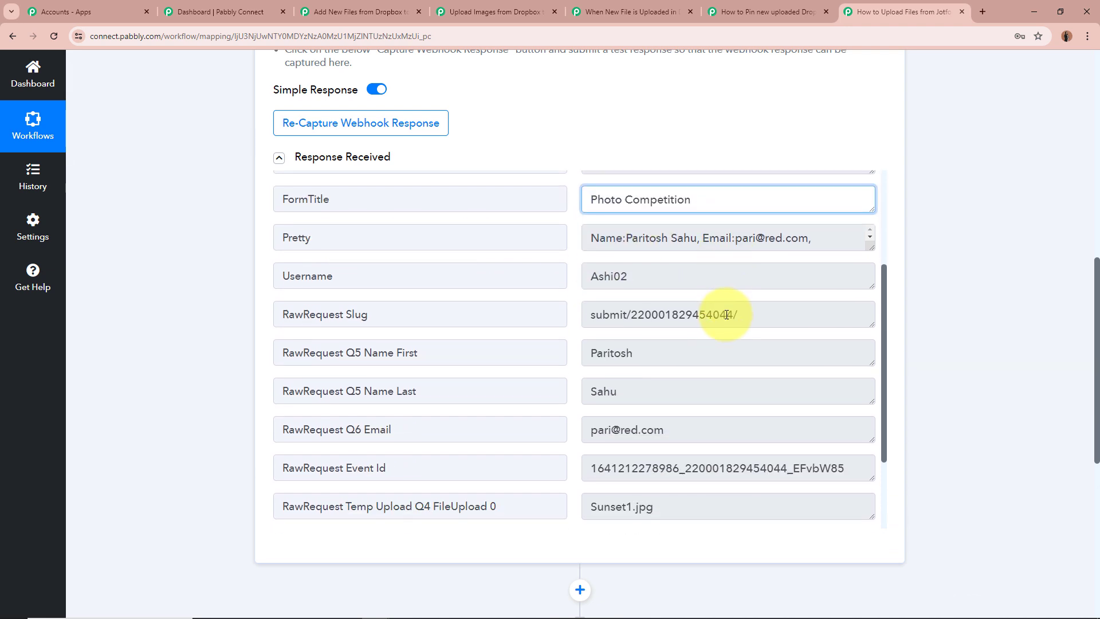
scroll(510, 372, "down", 3)
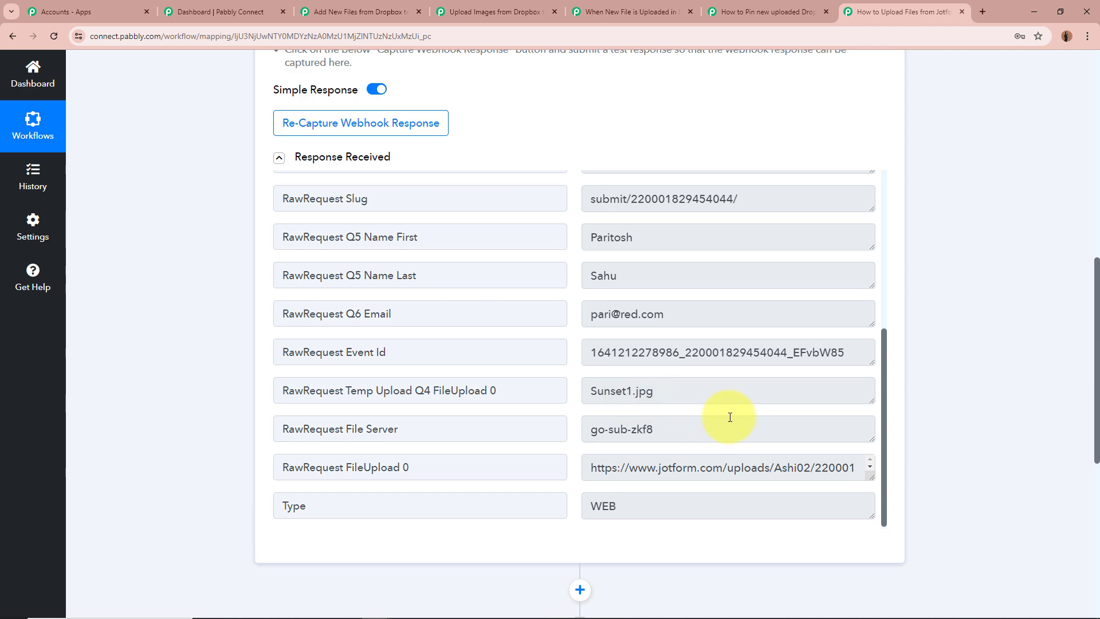
scroll(768, 450, "up", 5)
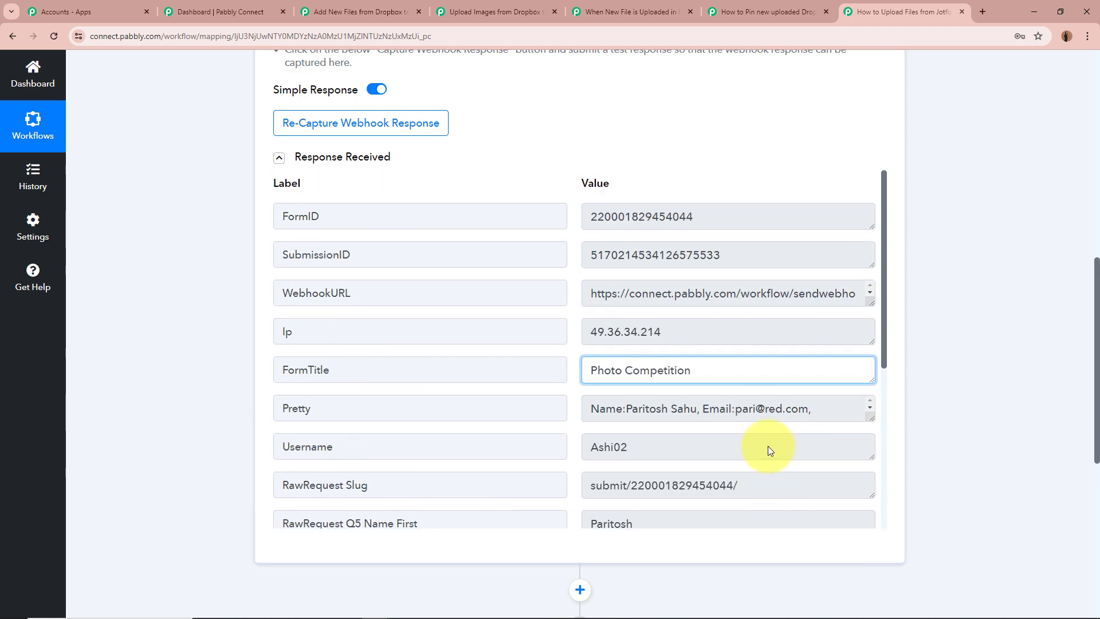
left_click(960, 404)
Highlight the RawRequest FileUpload 0 link in the Jotform response and collapse the trigger
scroll(960, 401, "up", 5)
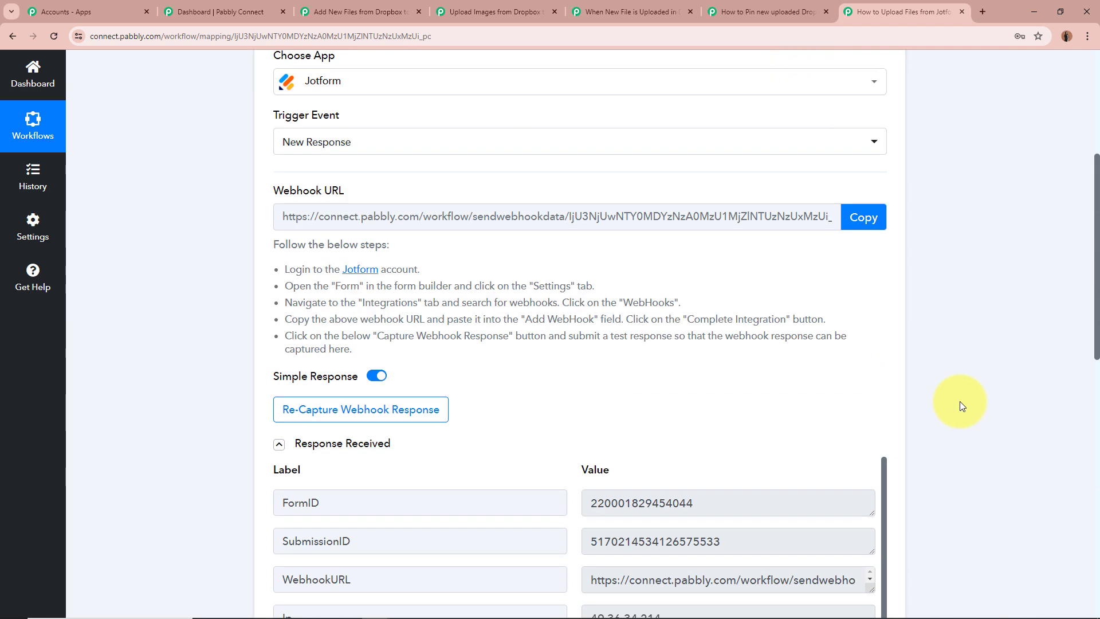
scroll(960, 400, "down", 6)
scroll(748, 340, "down", 5)
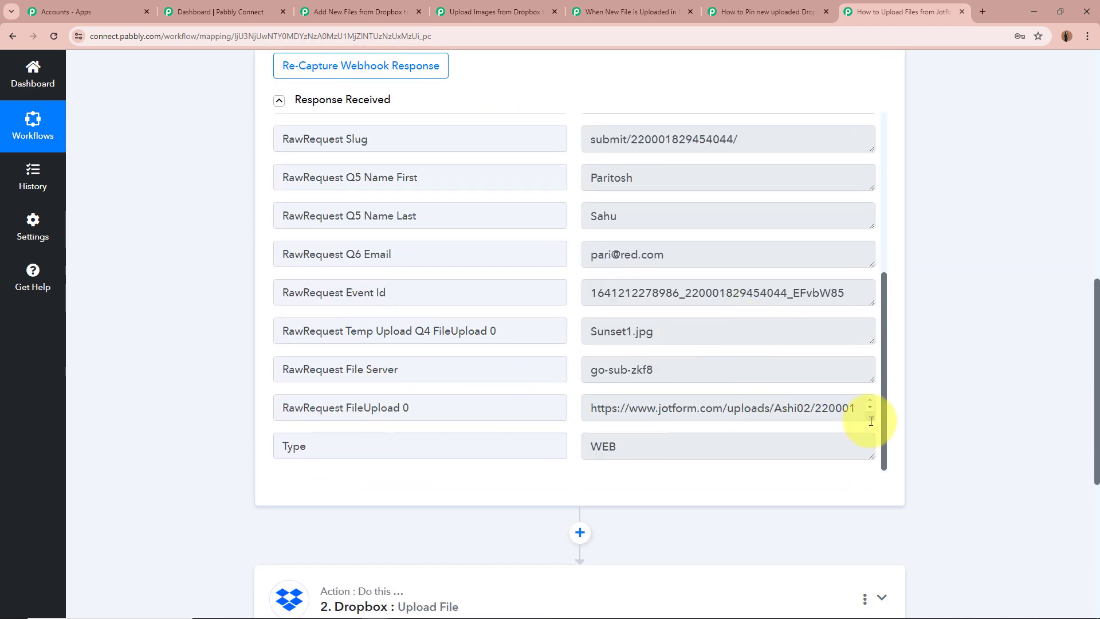
left_click_drag(871, 417, 872, 479)
left_click_drag(617, 410, 889, 441)
left_click(912, 413)
scroll(995, 407, "up", 1)
scroll(995, 408, "up", 15)
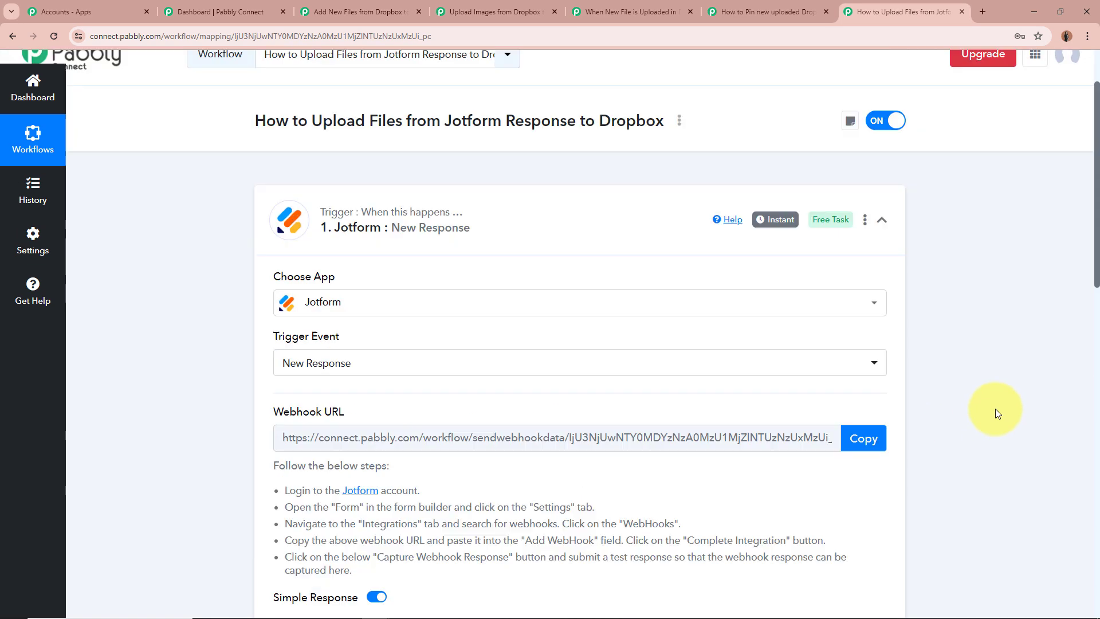
left_click(518, 307)
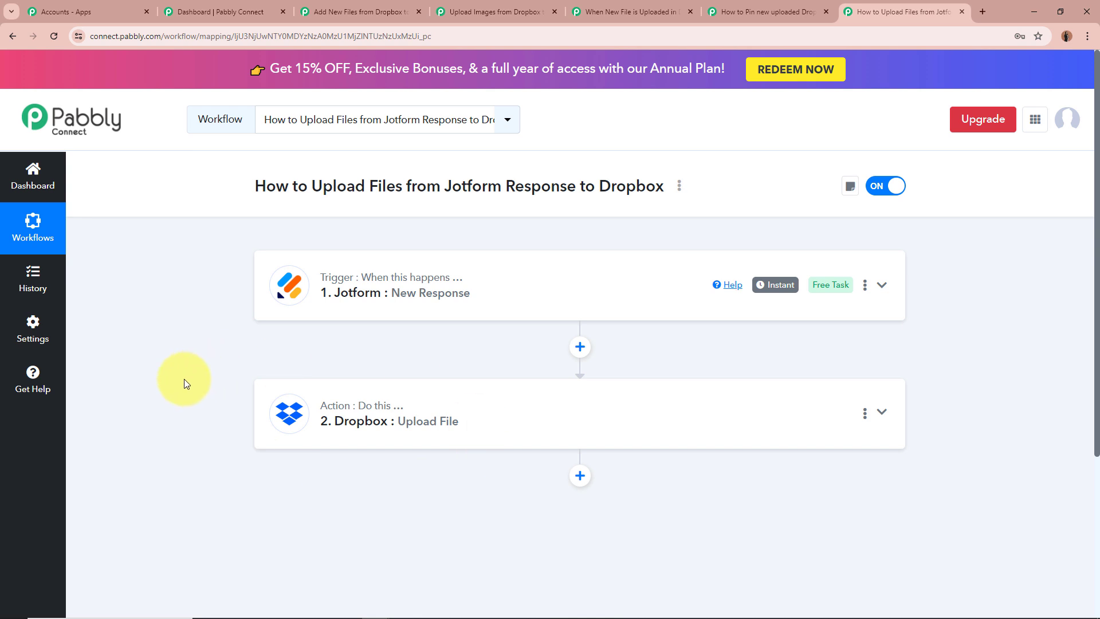
Expand the Dropbox Upload File action and examine its app, event, File URL, File Name and Folder Path settings
left_click(897, 419)
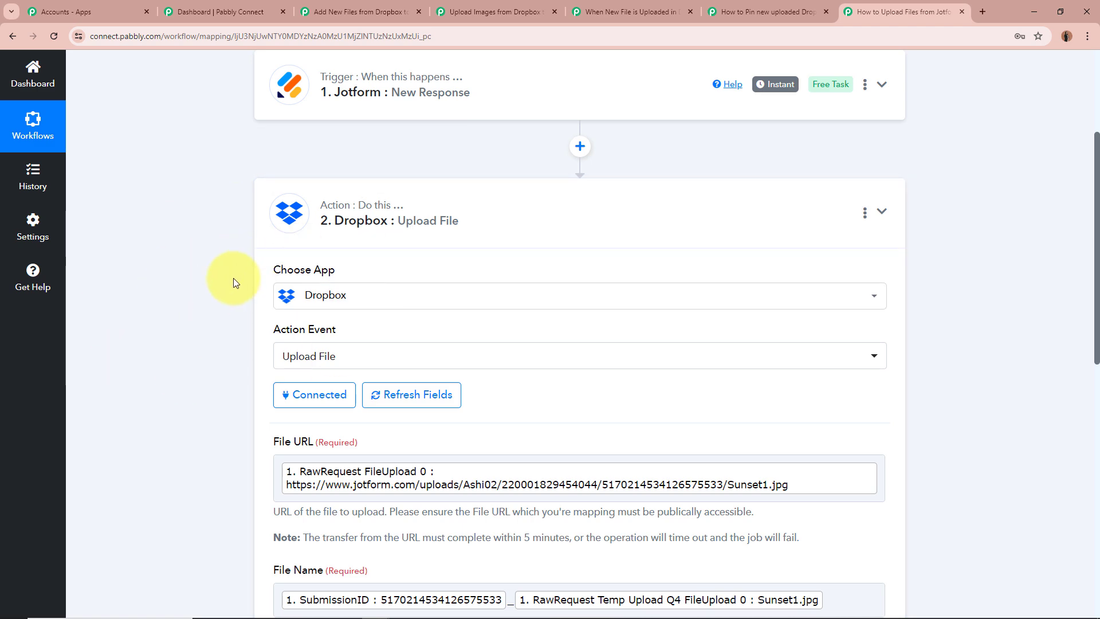
scroll(143, 341, "down", 2)
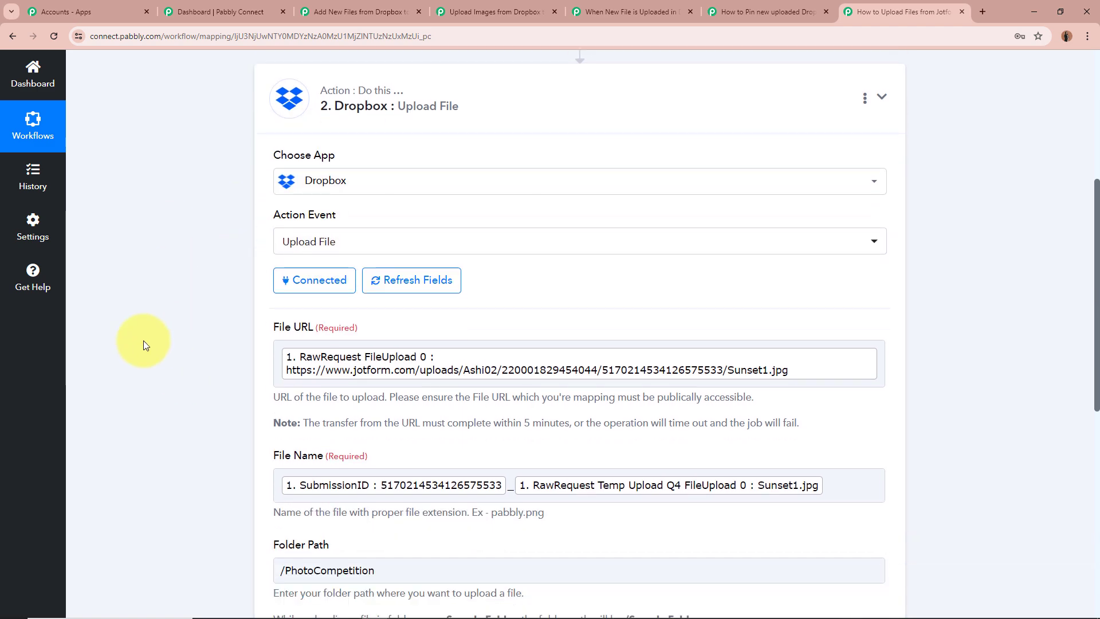
scroll(143, 341, "up", 3)
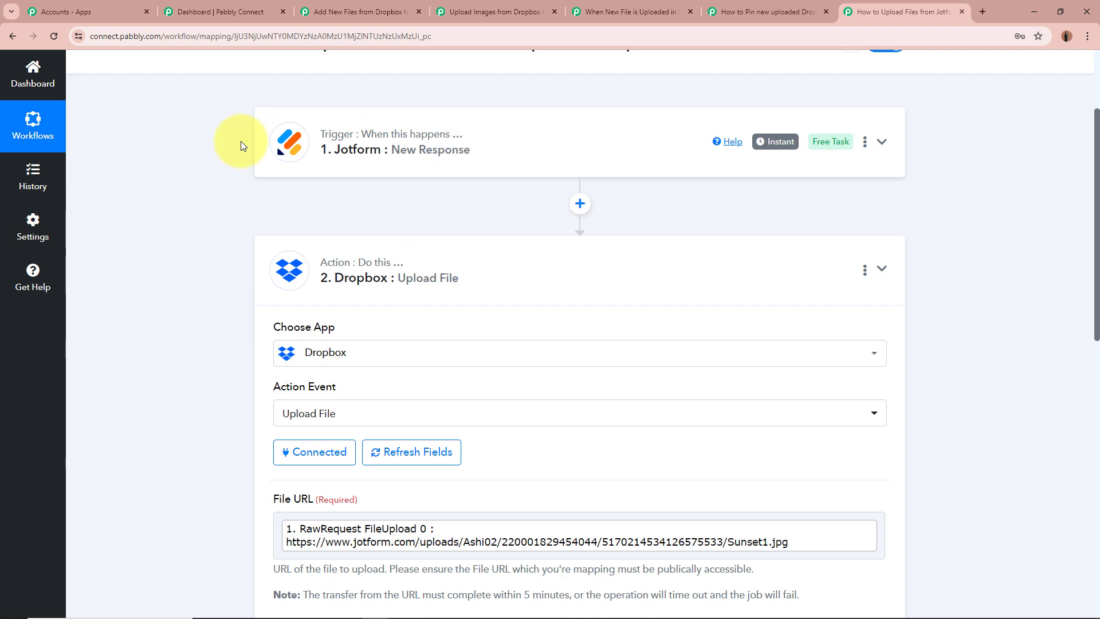
scroll(170, 335, "down", 3)
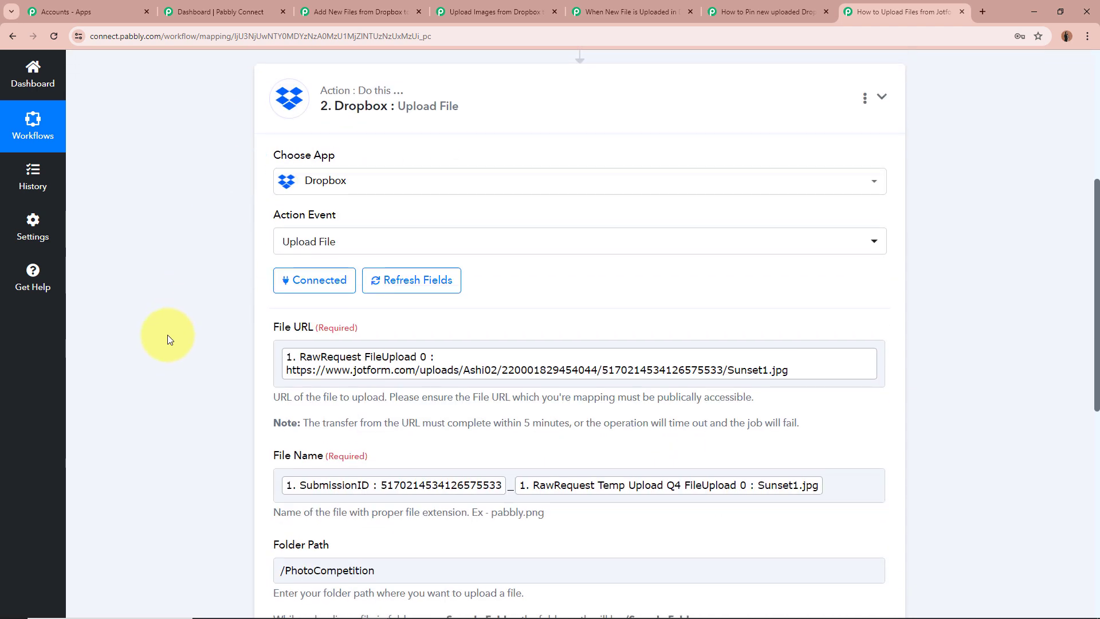
scroll(134, 241, "down", 1)
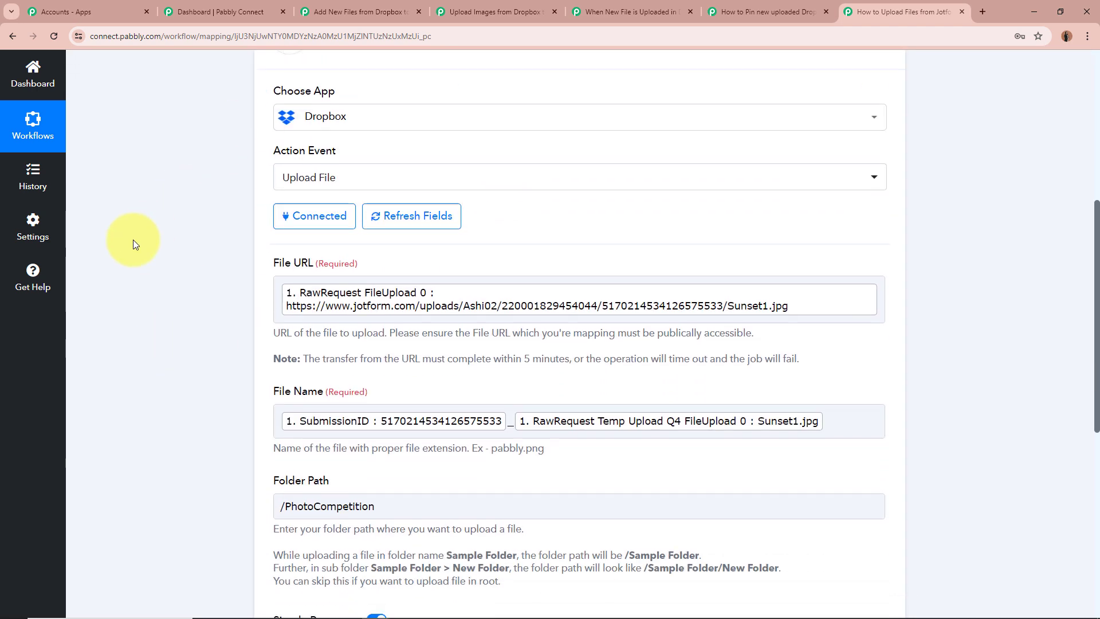
scroll(133, 240, "down", 1)
Highlight the File URL label and the File Name label in the Dropbox Upload File action
left_click_drag(272, 213, 375, 214)
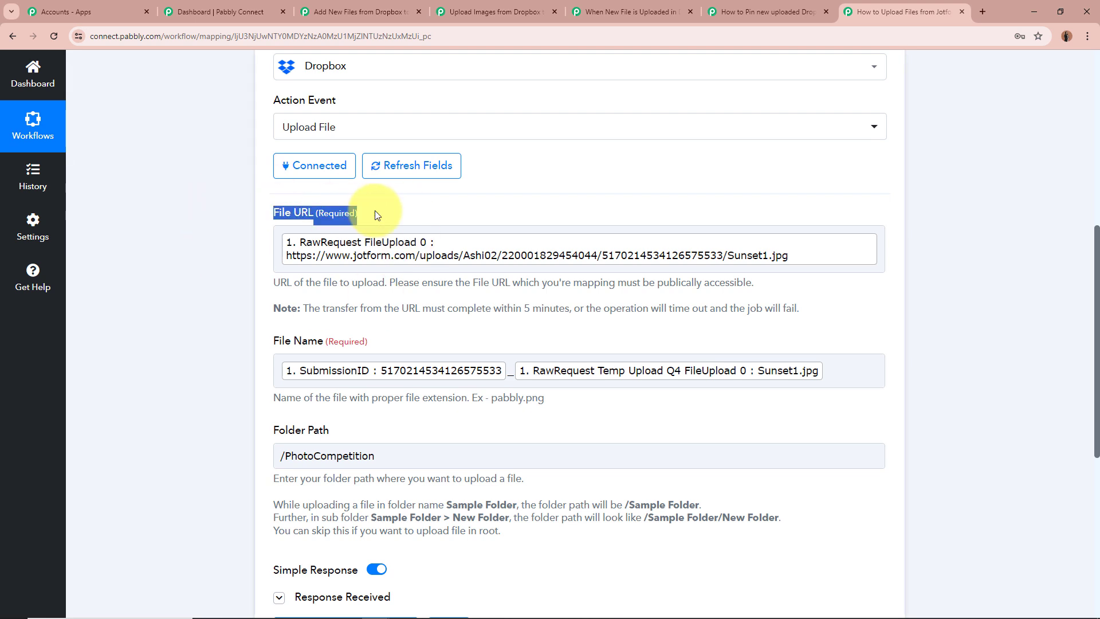
left_click(155, 259)
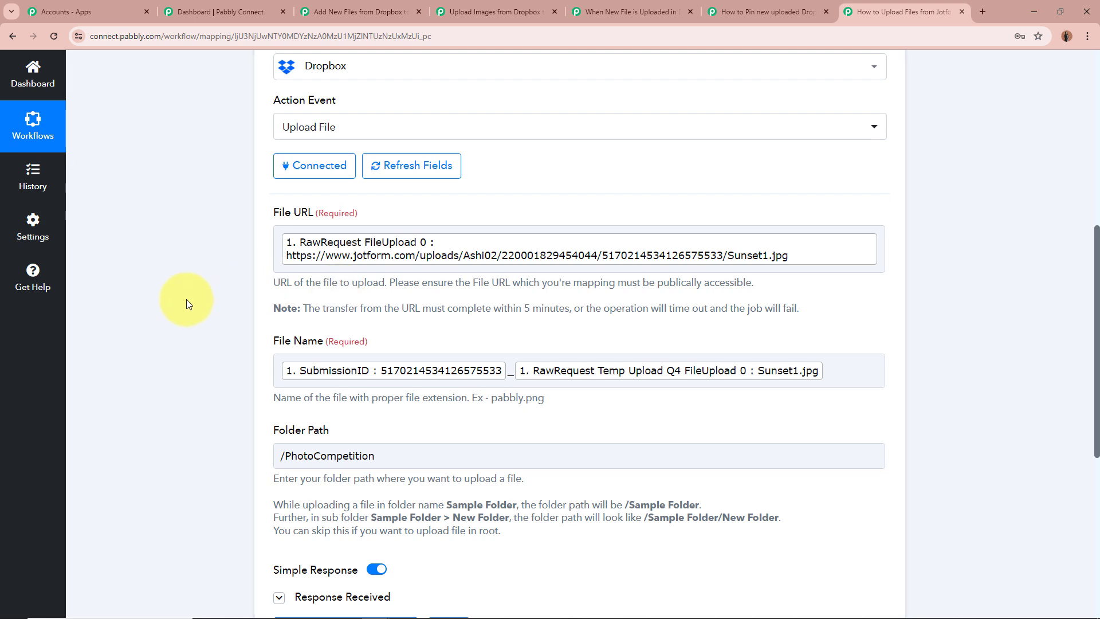
scroll(187, 299, "down", 1)
scroll(186, 299, "down", 1)
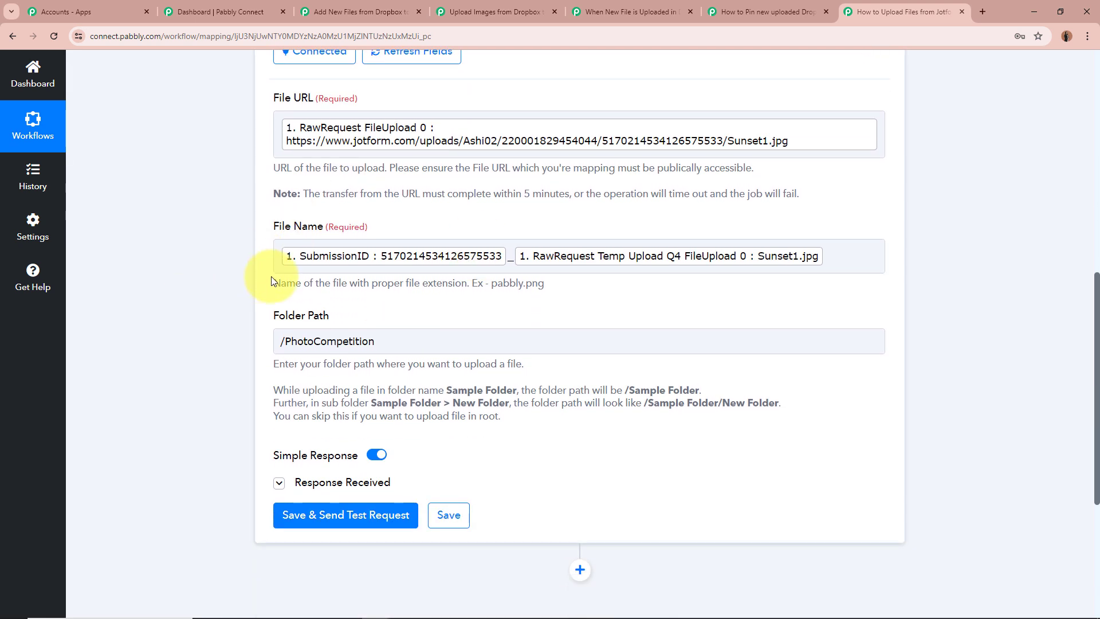
triple_click(309, 226)
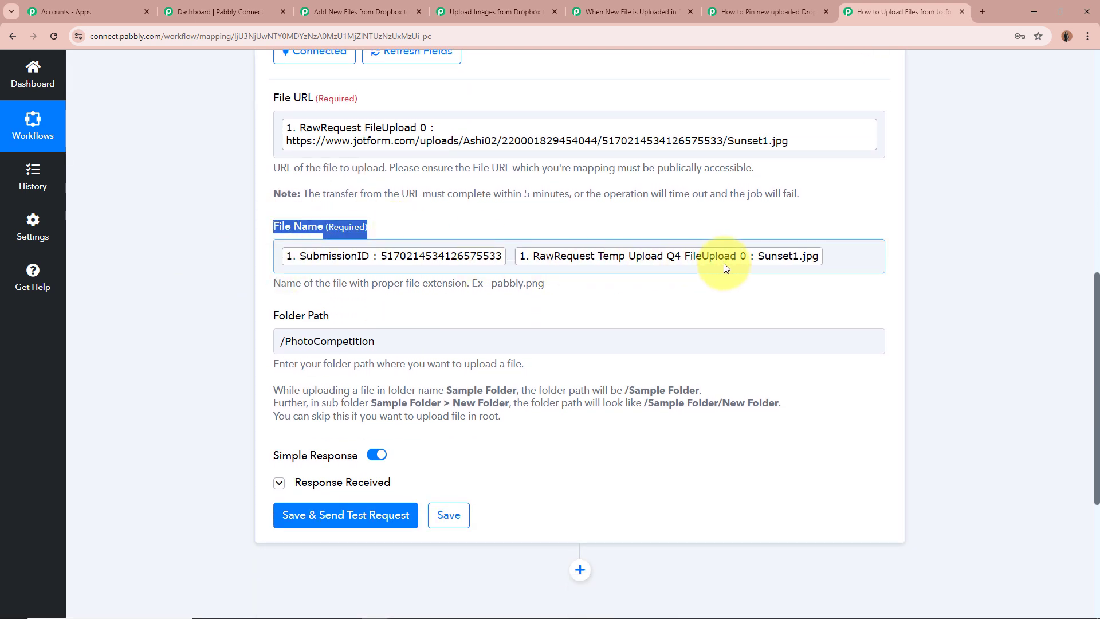
Clear the File Name highlight and examine the Folder Path setting and its path-format guidance in the Dropbox Upload File action
left_click(153, 242)
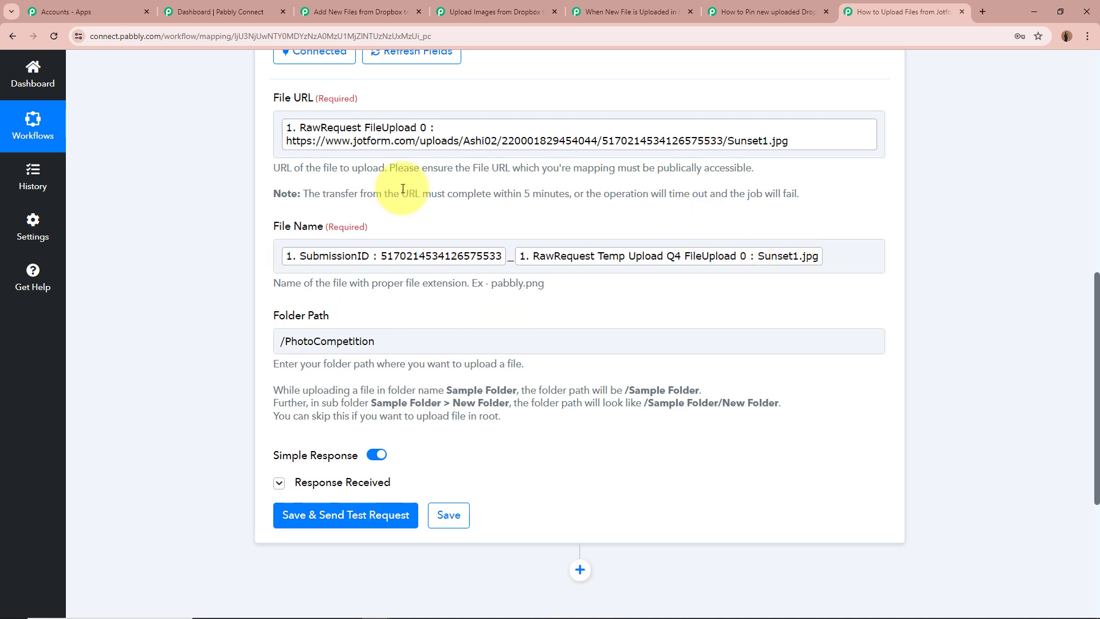
scroll(126, 214, "down", 1)
scroll(126, 214, "down", 1)
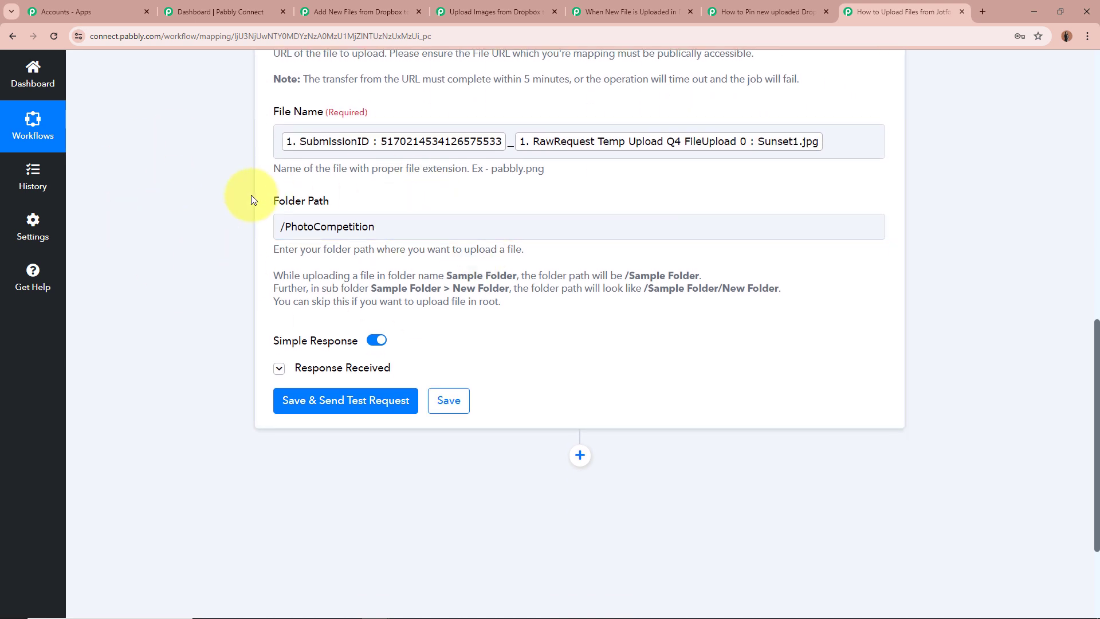
scroll(175, 209, "up", 2)
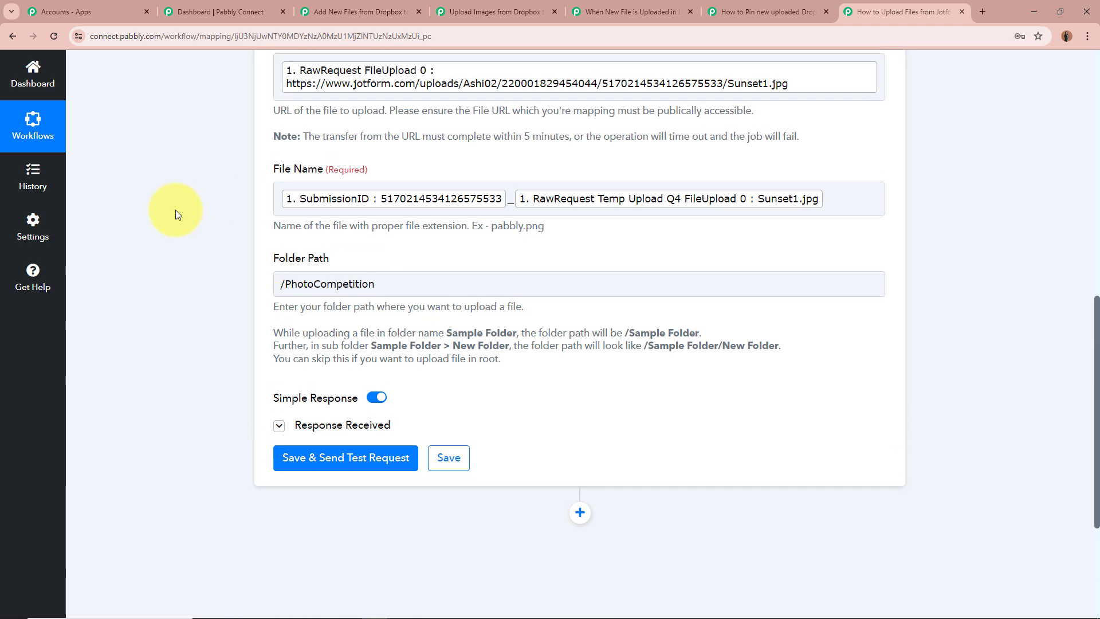
scroll(286, 258, "down", 3)
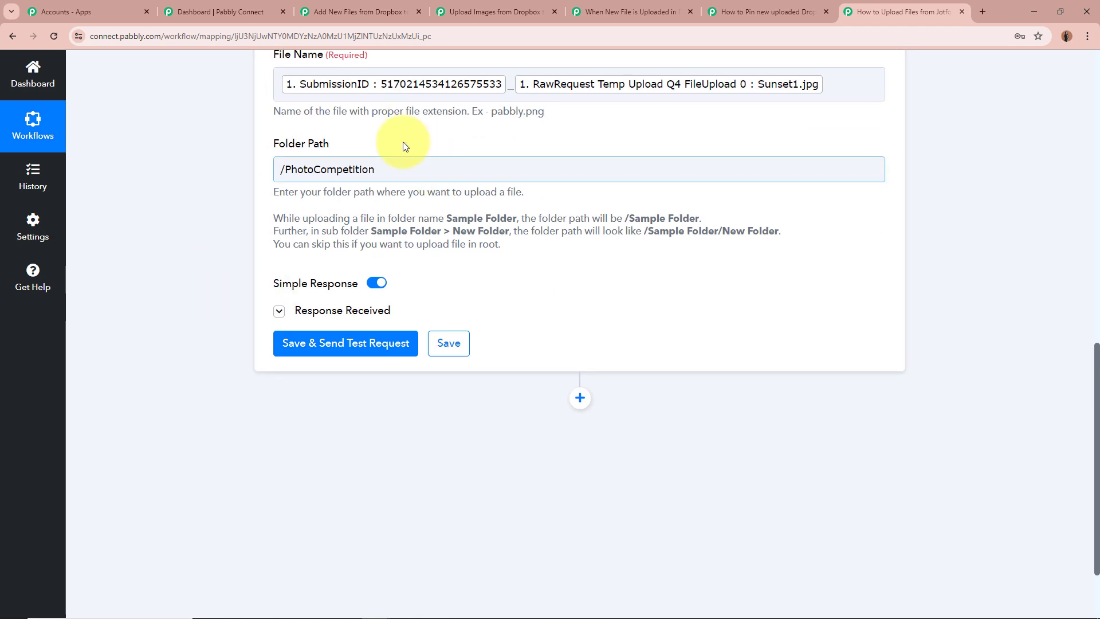
left_click_drag(269, 216, 531, 235)
left_click(531, 236)
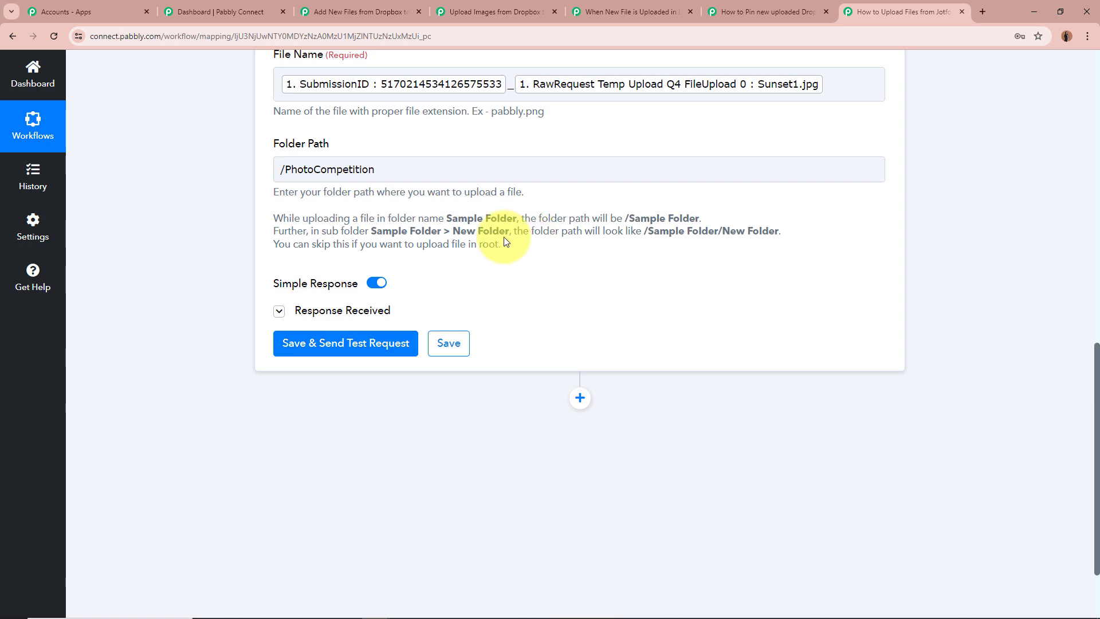
Expand the Dropbox action's received response to examine its returned values, and collapse the Upload File action
left_click(279, 310)
scroll(204, 273, "down", 4)
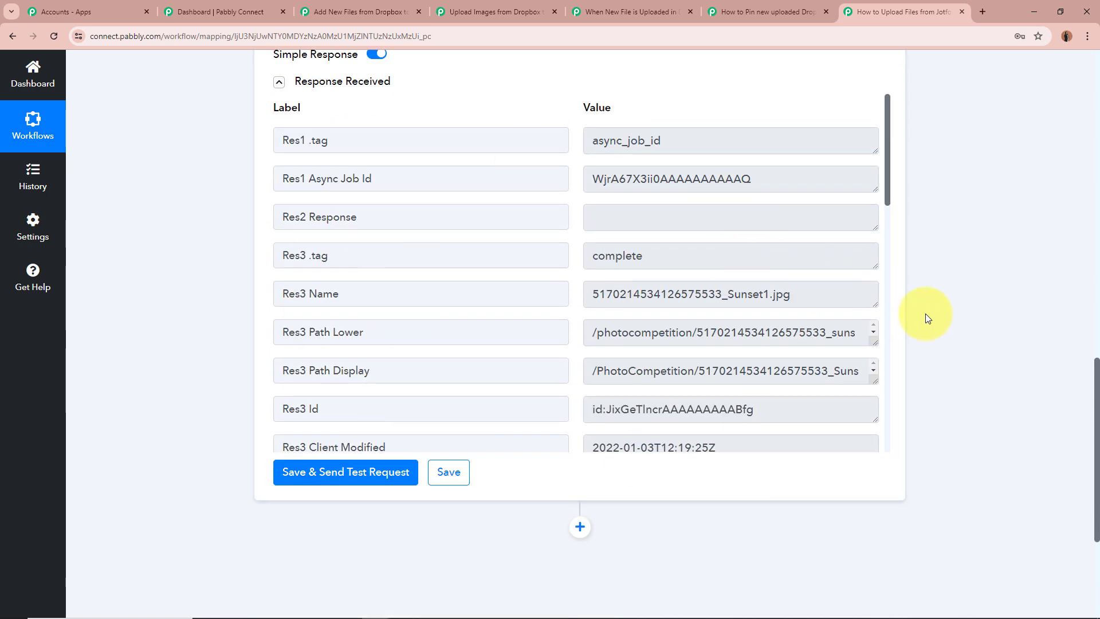
scroll(926, 314, "up", 12)
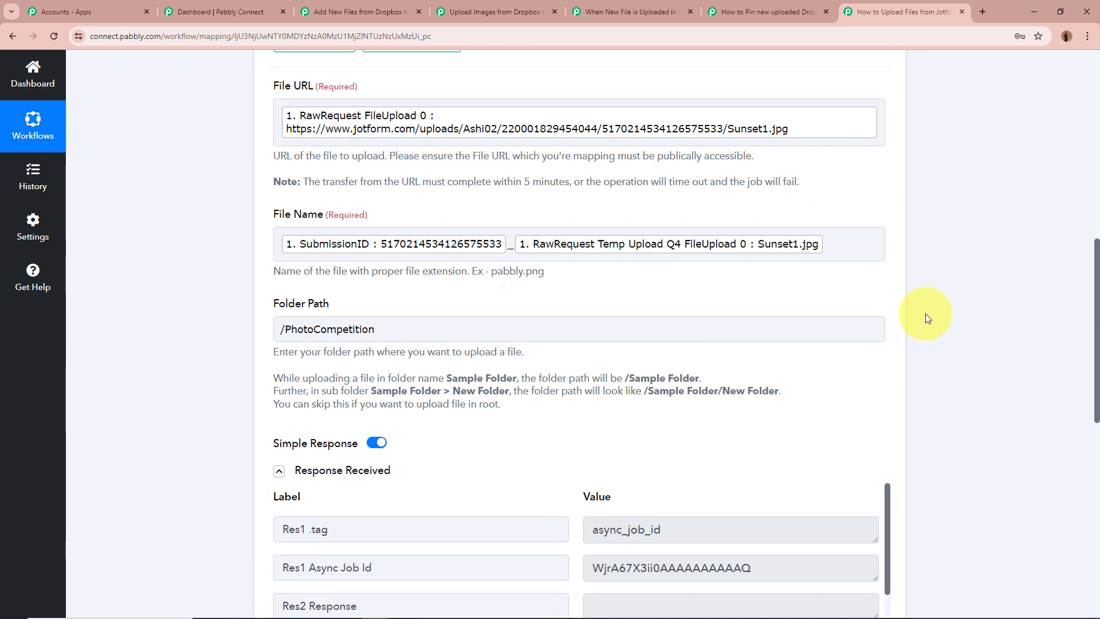
scroll(533, 229, "up", 1)
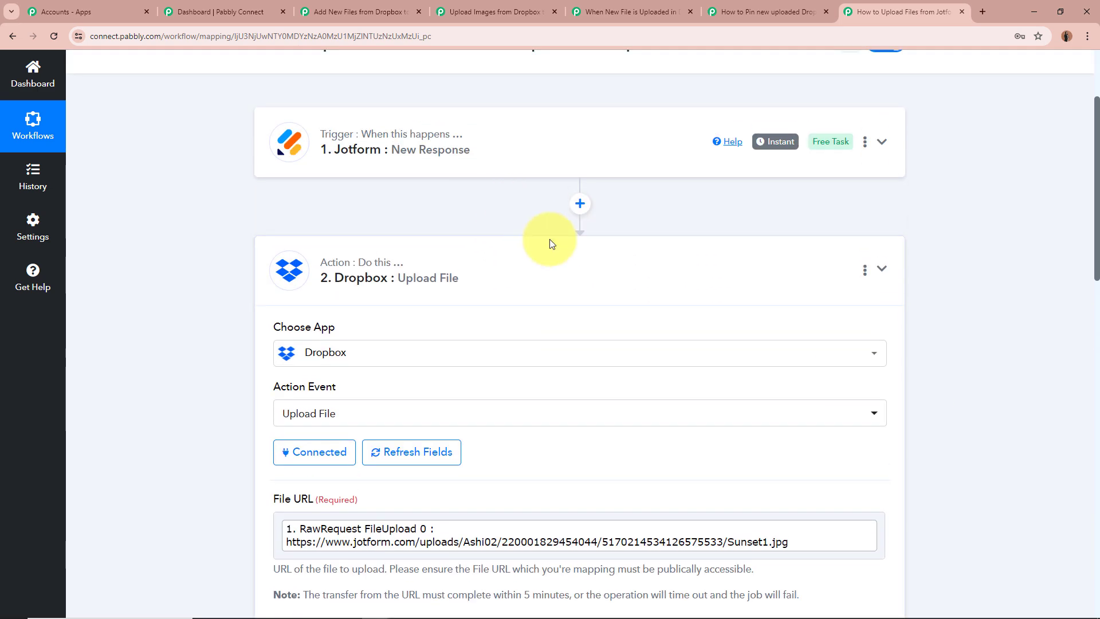
left_click(601, 277)
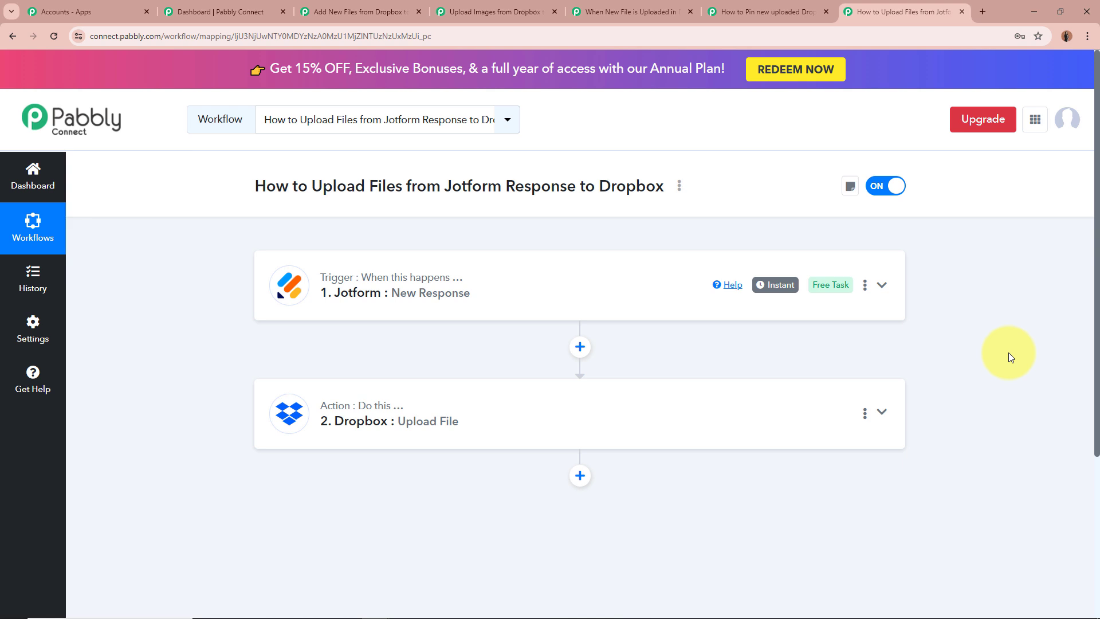